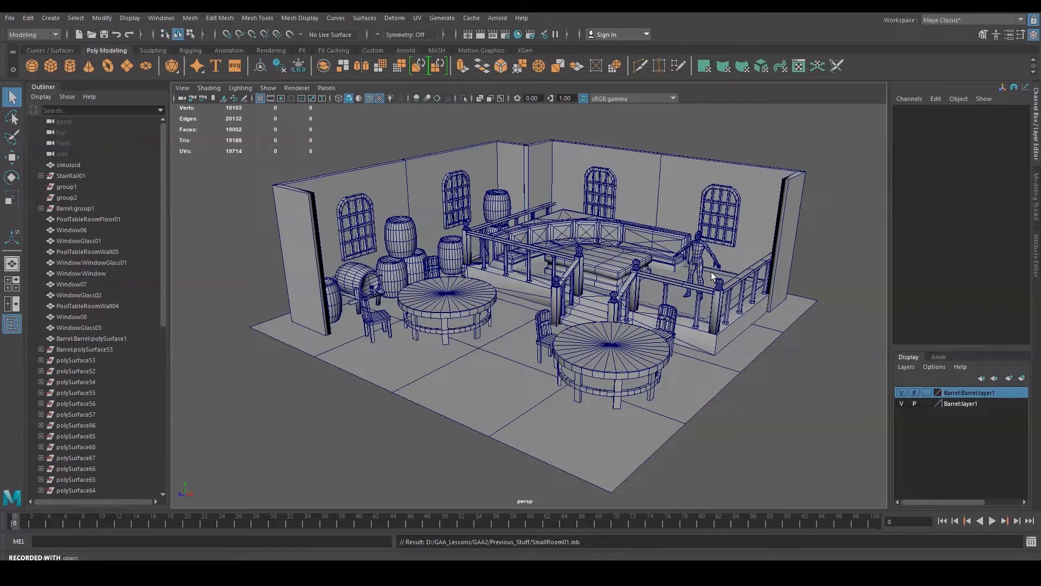
click(584, 383)
click(432, 297)
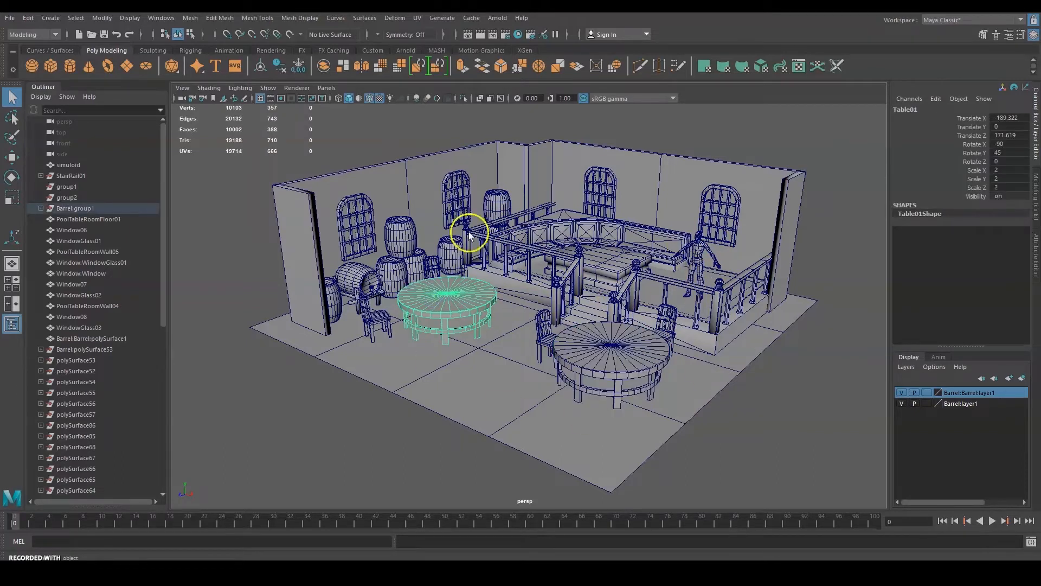
click(801, 485)
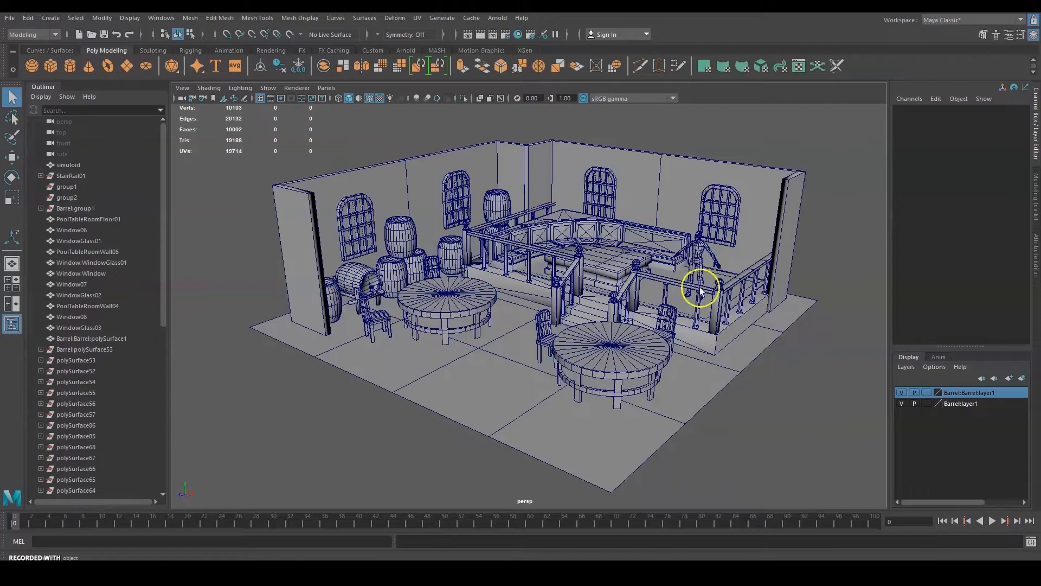
alt+drag(758, 317, 782, 297)
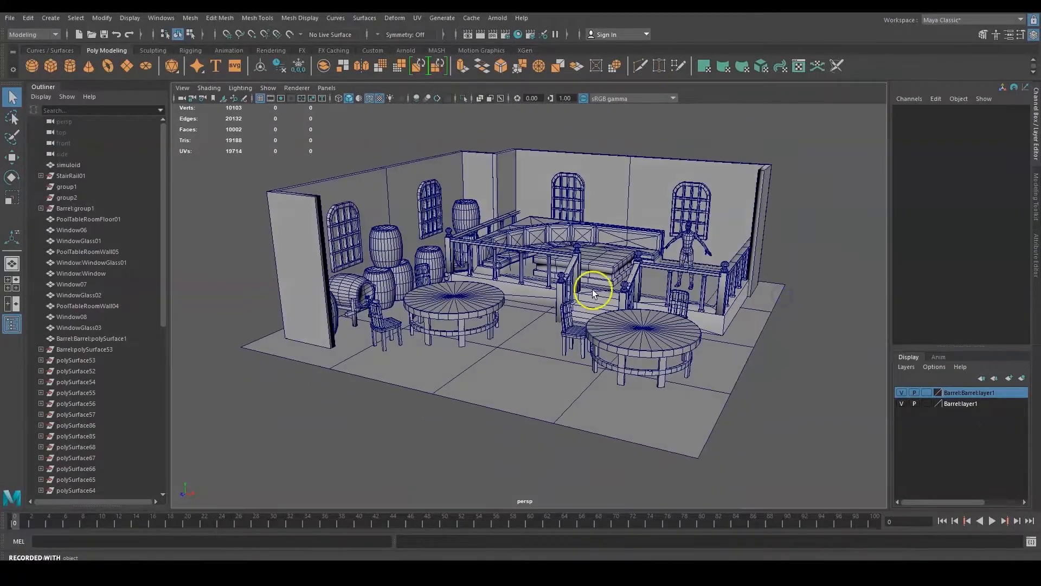
alt+drag(740, 263, 509, 296)
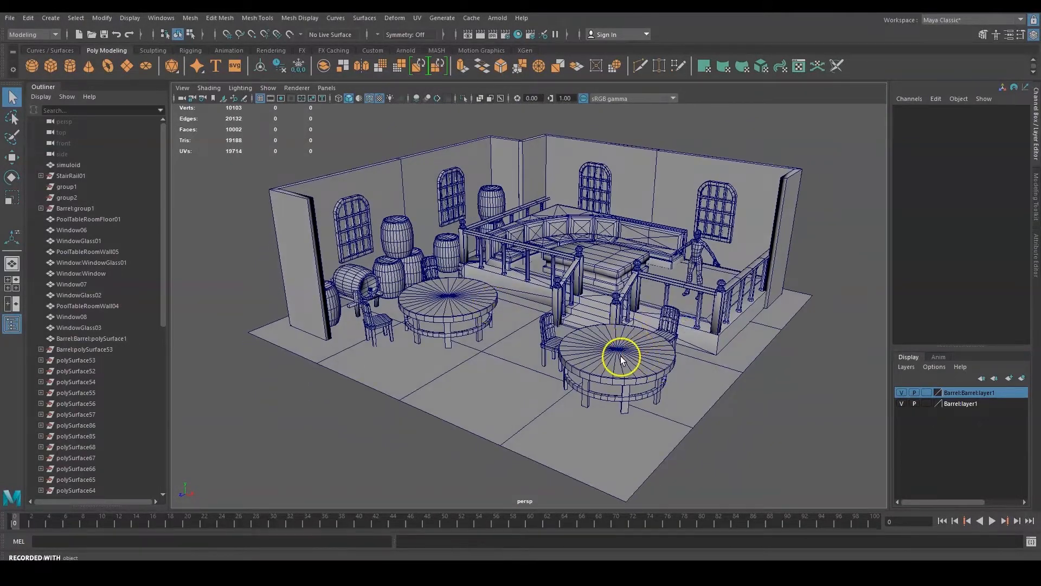
scroll(621, 358, up, 5)
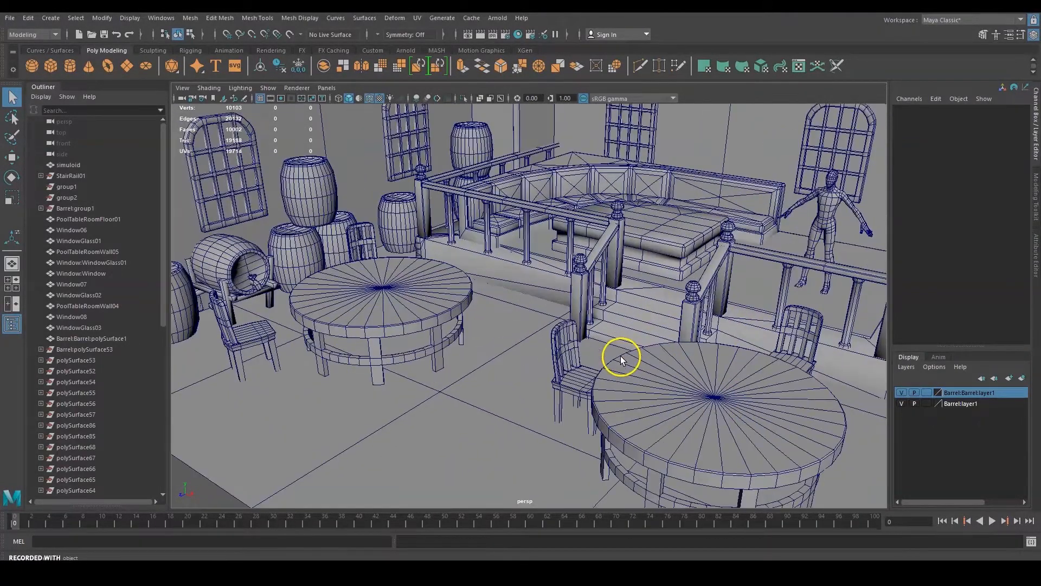
click(367, 98)
alt+drag(516, 221, 578, 242)
alt+middle_drag(640, 266, 594, 269)
alt+drag(685, 296, 616, 290)
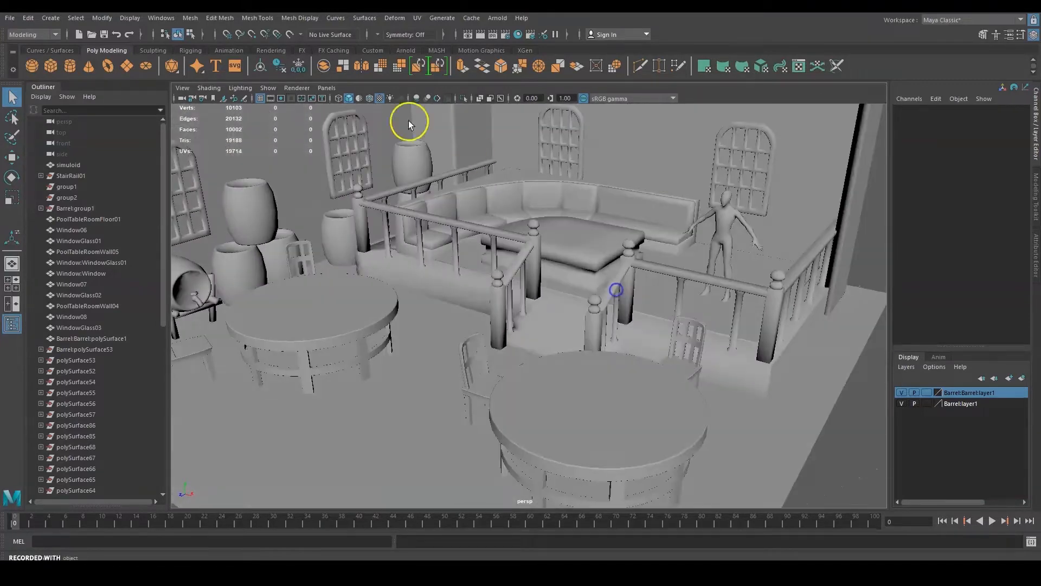
click(370, 98)
mouse_move(510, 261)
alt+mouse_down()
mouse_move(480, 280)
mouse_move(362, 276)
mouse_move(591, 256)
alt+mouse_up()
scroll(532, 264, down, 5)
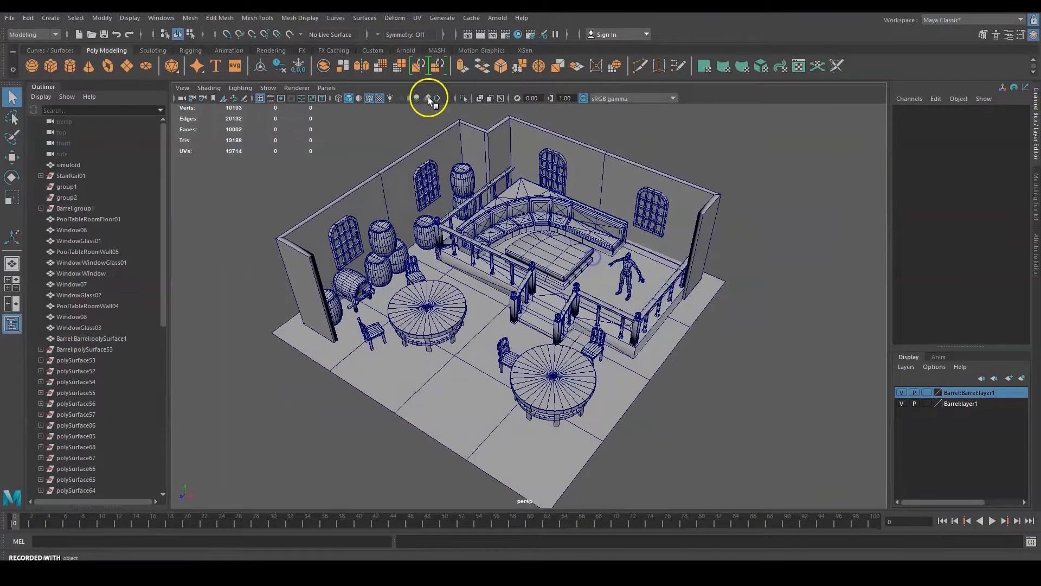
click(373, 97)
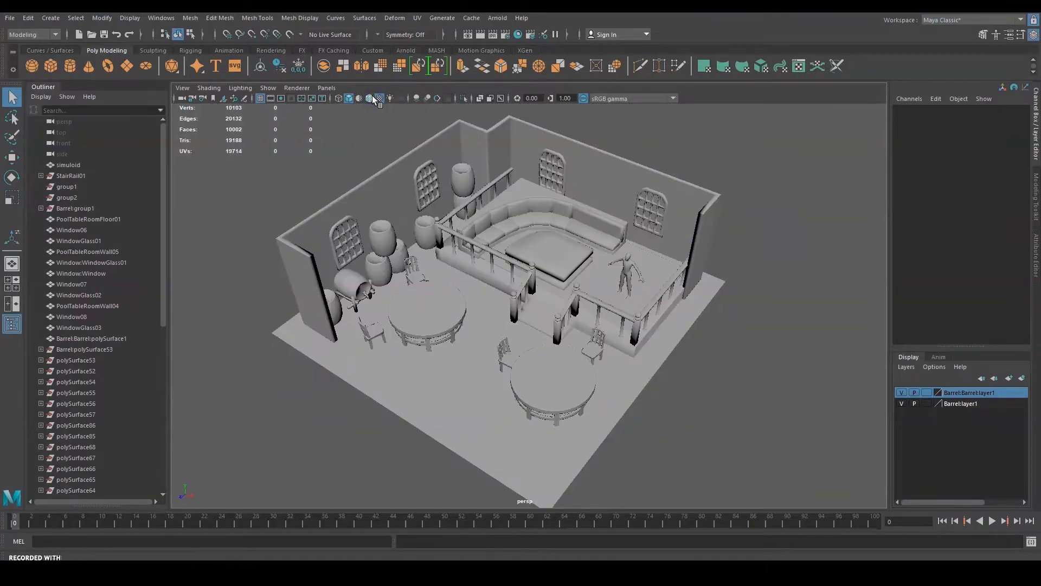
click(373, 98)
alt+drag(590, 341, 629, 319)
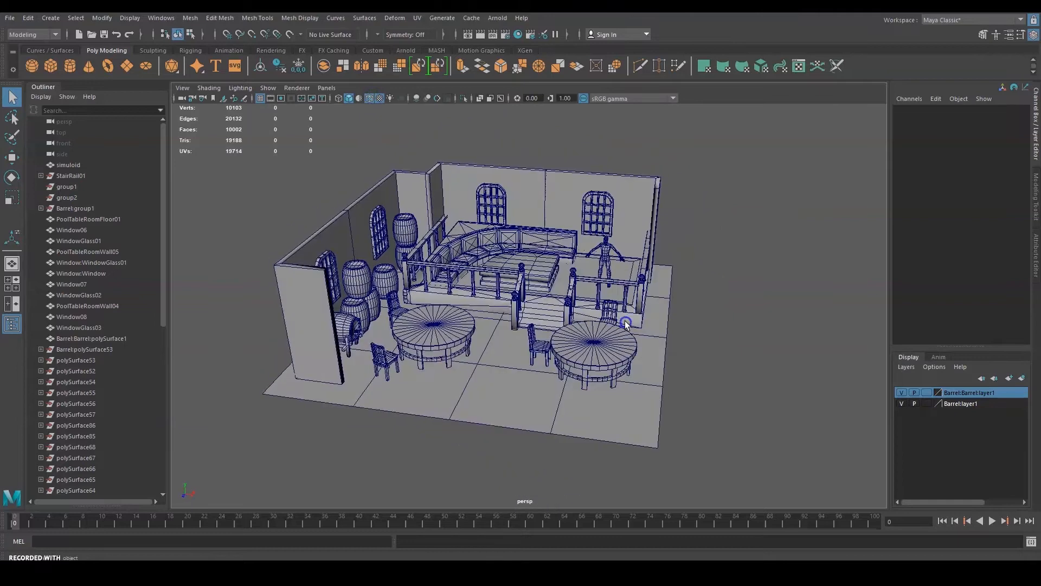
scroll(602, 302, up, 10)
alt+middle_drag(649, 208, 550, 406)
alt+drag(550, 407, 364, 372)
alt+middle_drag(470, 395, 330, 434)
alt+drag(398, 376, 620, 306)
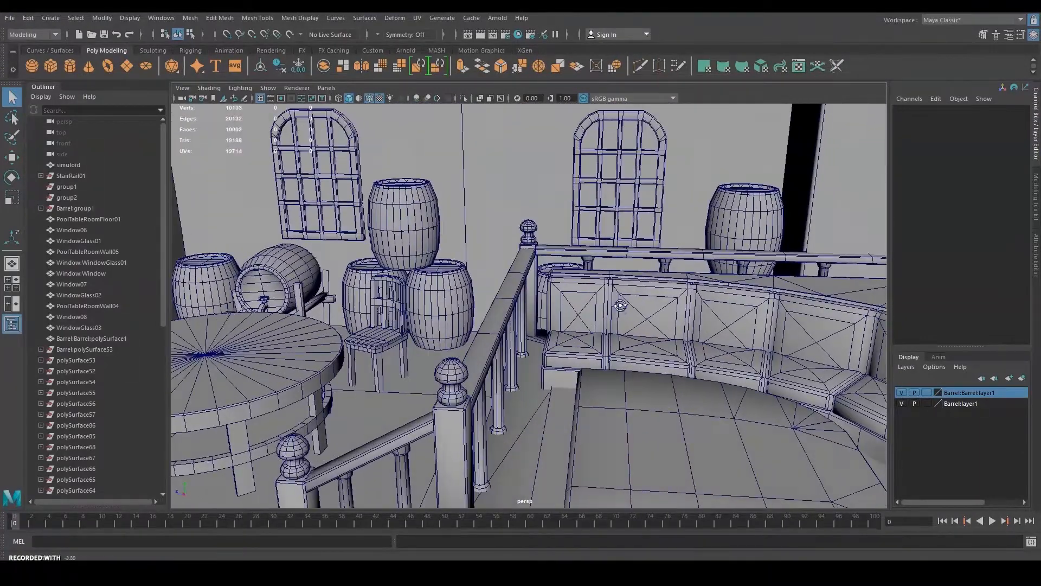
click(368, 98)
mouse_move(581, 228)
alt+mouse_down()
mouse_move(681, 249)
mouse_move(681, 240)
mouse_move(549, 233)
mouse_move(546, 242)
alt+mouse_up()
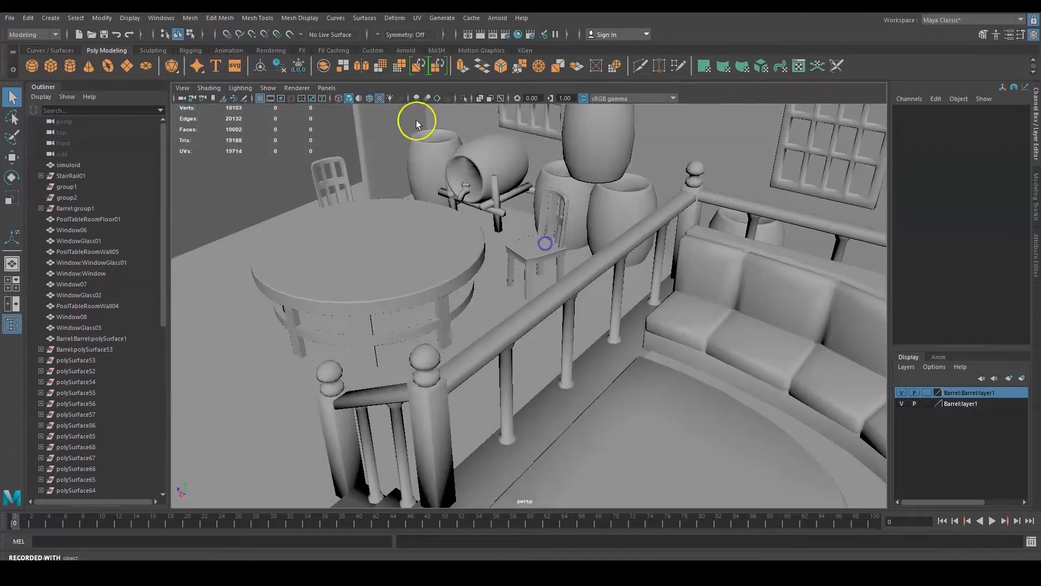
click(370, 99)
mouse_move(543, 244)
alt+mouse_down()
mouse_move(679, 302)
mouse_move(744, 309)
mouse_move(408, 294)
alt+mouse_up()
alt+middle_drag(510, 336, 636, 187)
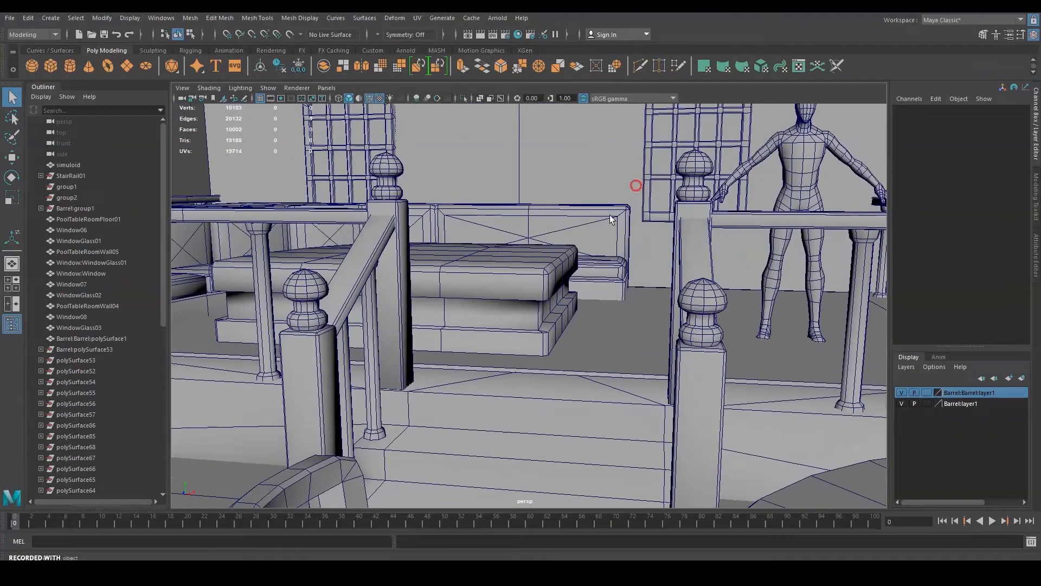
scroll(549, 251, down, 8)
alt+drag(608, 274, 558, 295)
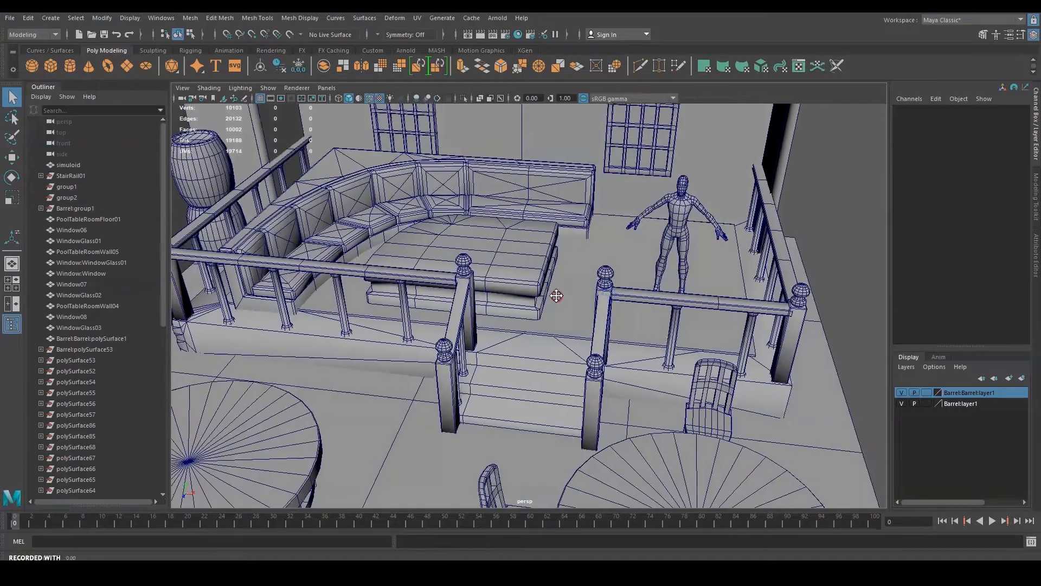
alt+middle_drag(557, 295, 764, 327)
alt+middle_drag(515, 323, 596, 334)
scroll(597, 335, up, 4)
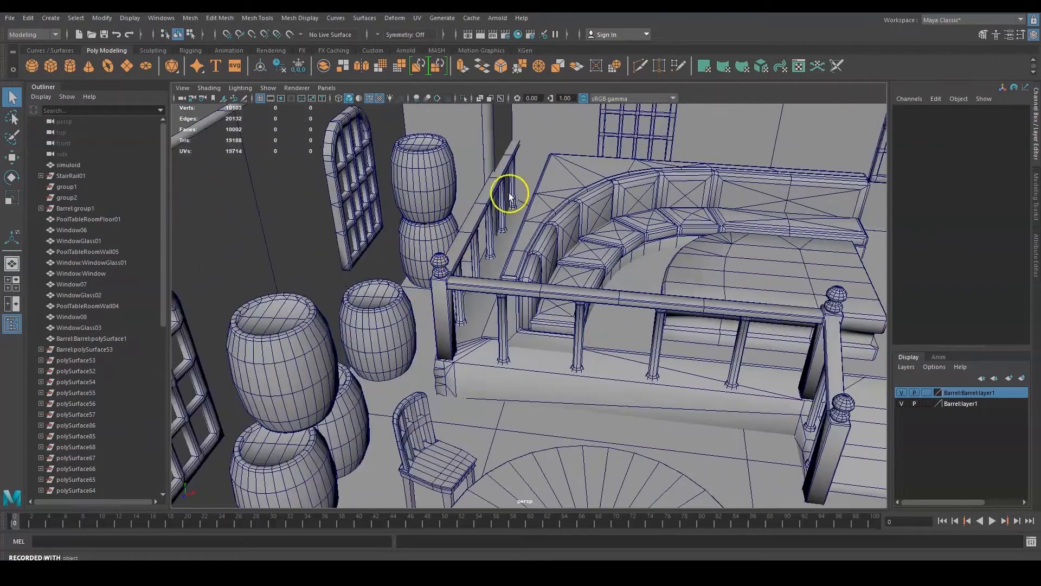
alt+middle_drag(699, 288, 630, 328)
alt+drag(630, 328, 407, 317)
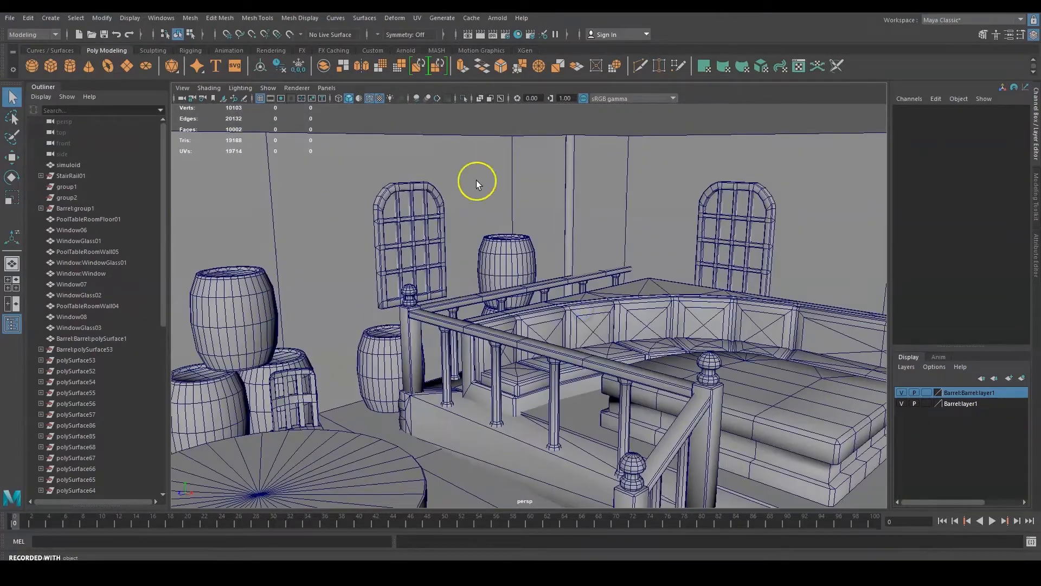
alt+drag(677, 320, 583, 307)
scroll(583, 308, down, 5)
alt+middle_drag(643, 326, 603, 254)
alt+drag(510, 312, 575, 364)
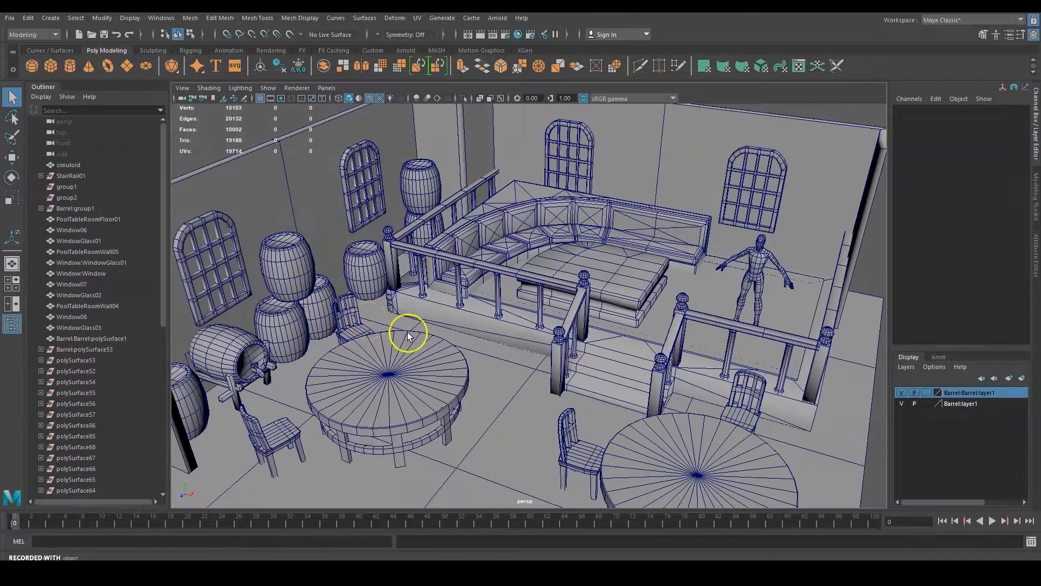
alt+middle_drag(481, 351, 488, 383)
scroll(591, 408, down, 3)
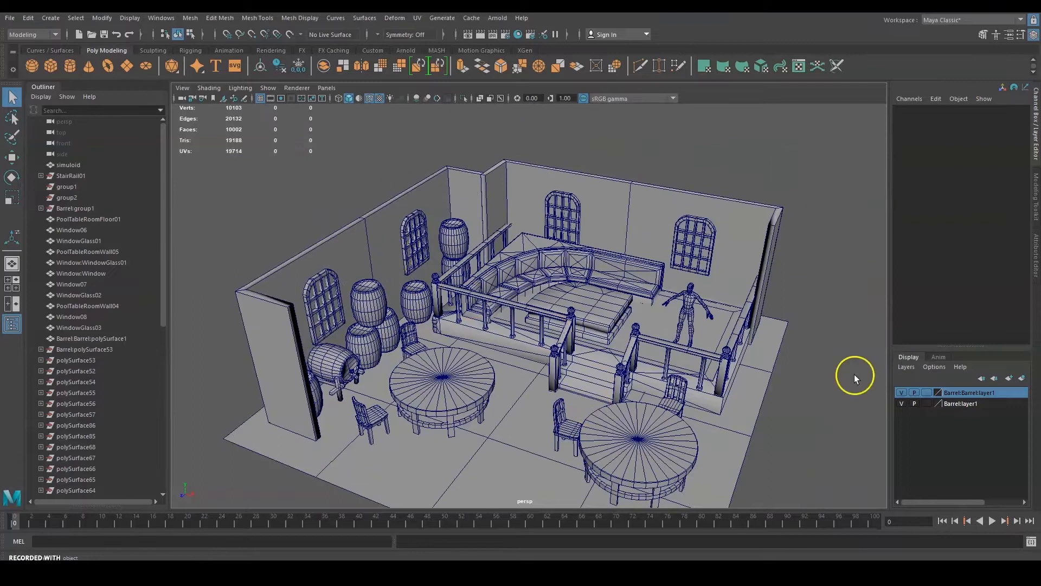
Click through the wall, floor, Barrel:Chair04, raised platform and back wall PoolTableRoomWall04.
click(426, 285)
click(418, 360)
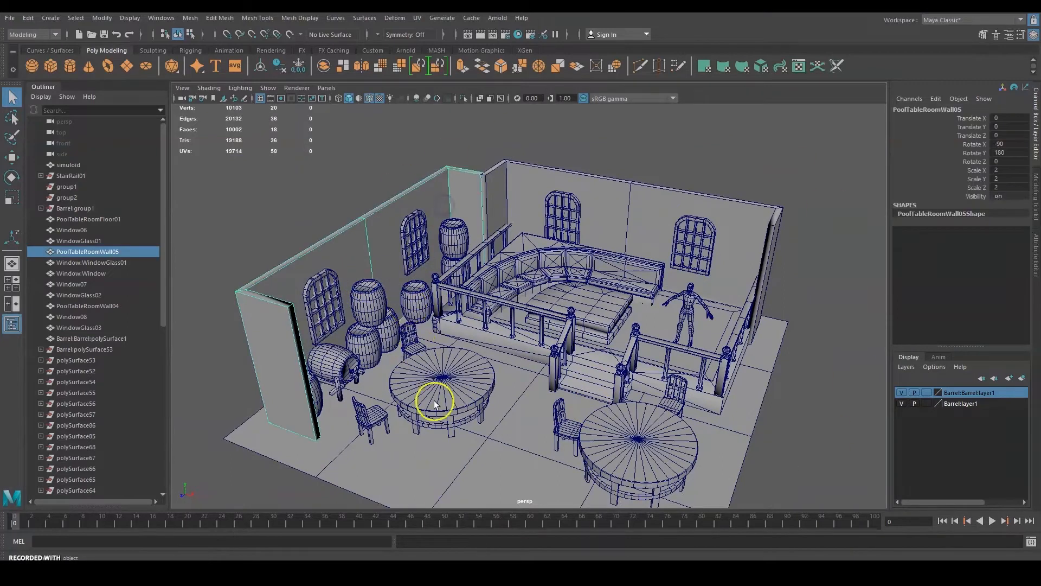
click(560, 425)
click(604, 324)
click(612, 188)
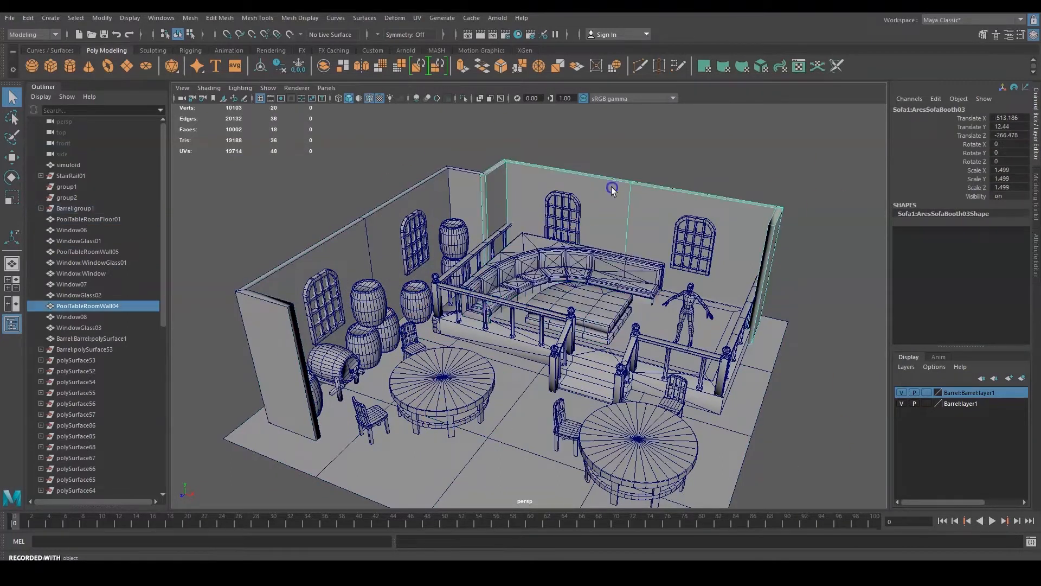
Open the UV Editor, narrow it, and place it at the upper right of the screen.
click(417, 18)
click(433, 34)
drag(657, 121, 501, 109)
scroll(510, 220, down, 6)
drag(647, 112, 820, 169)
drag(386, 163, 720, 162)
drag(795, 170, 847, 64)
Recentre the UV and 3D views and select the right round table.
scroll(844, 213, up, 5)
middle_drag(940, 236, 922, 210)
alt+middle_drag(660, 311, 624, 265)
click(591, 387)
Centre the table's UV shells and reselect the right round table after trying the left one.
scroll(902, 251, up, 3)
middle_drag(930, 267, 911, 199)
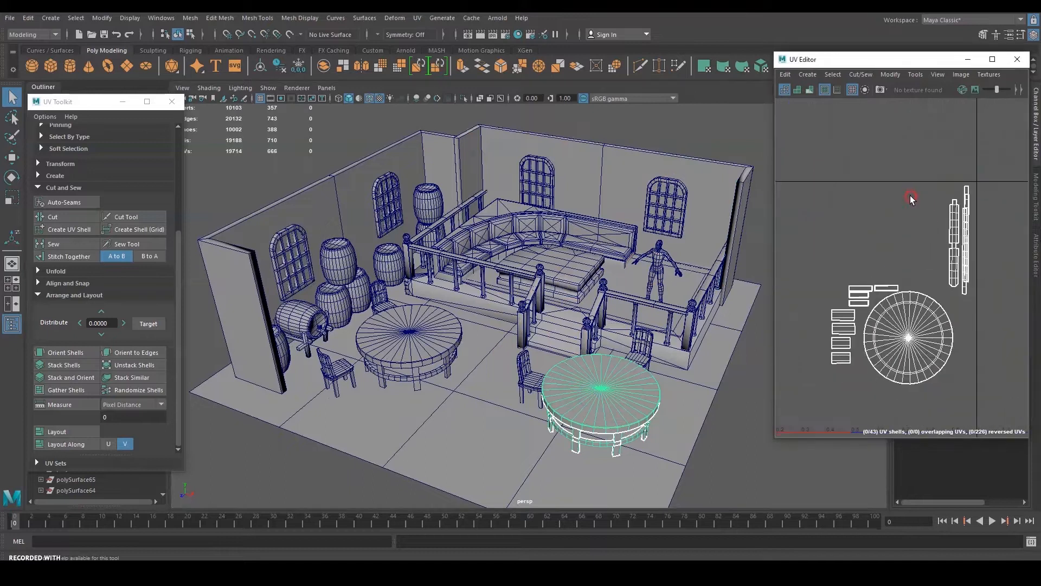
click(400, 325)
click(587, 372)
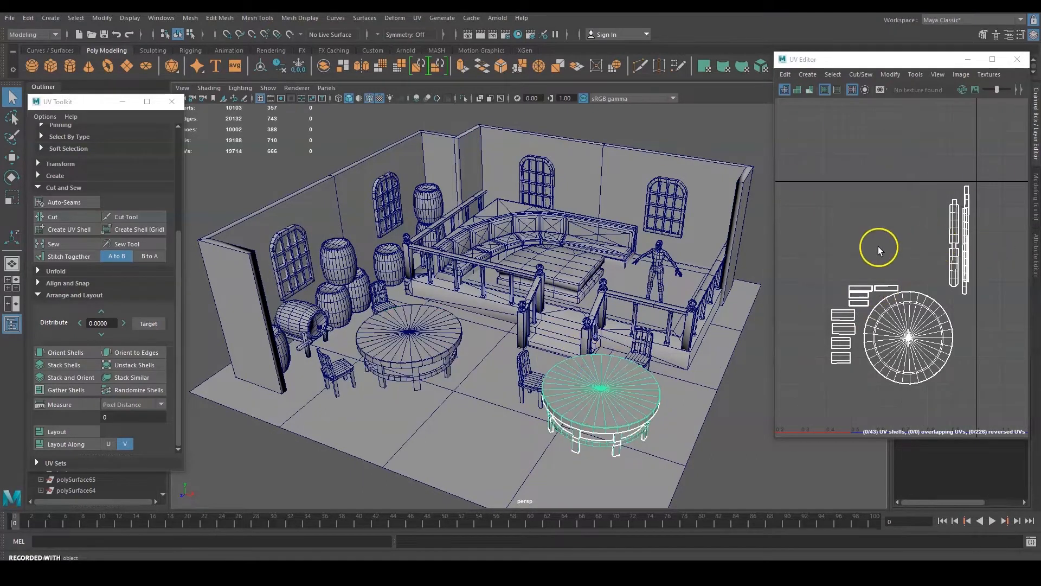
scroll(884, 248, down, 2)
Select all faces of the right table and apply Automatic UV mapping.
right_drag(888, 278, 889, 283)
drag(989, 178, 797, 418)
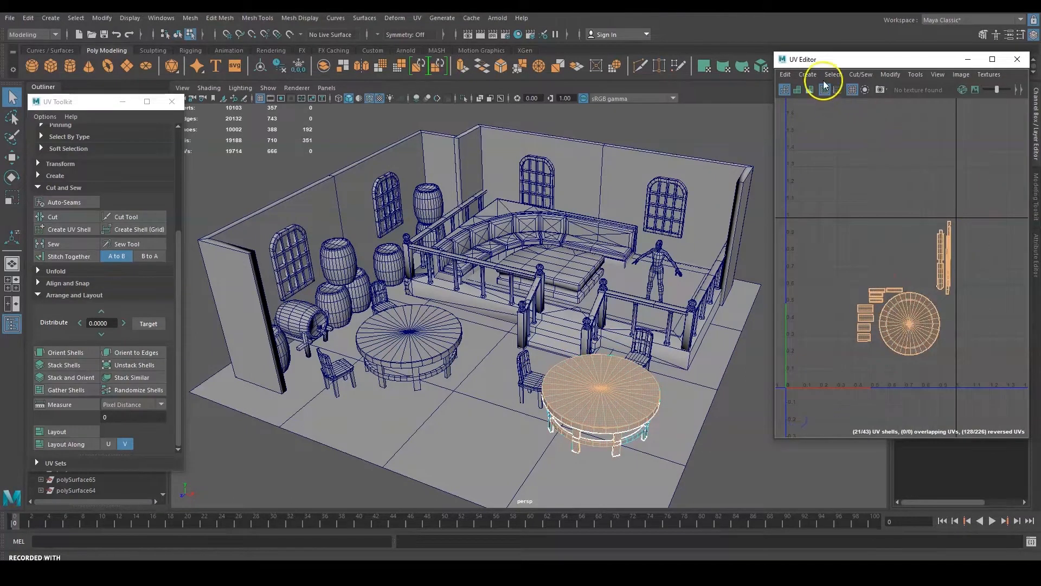
click(807, 74)
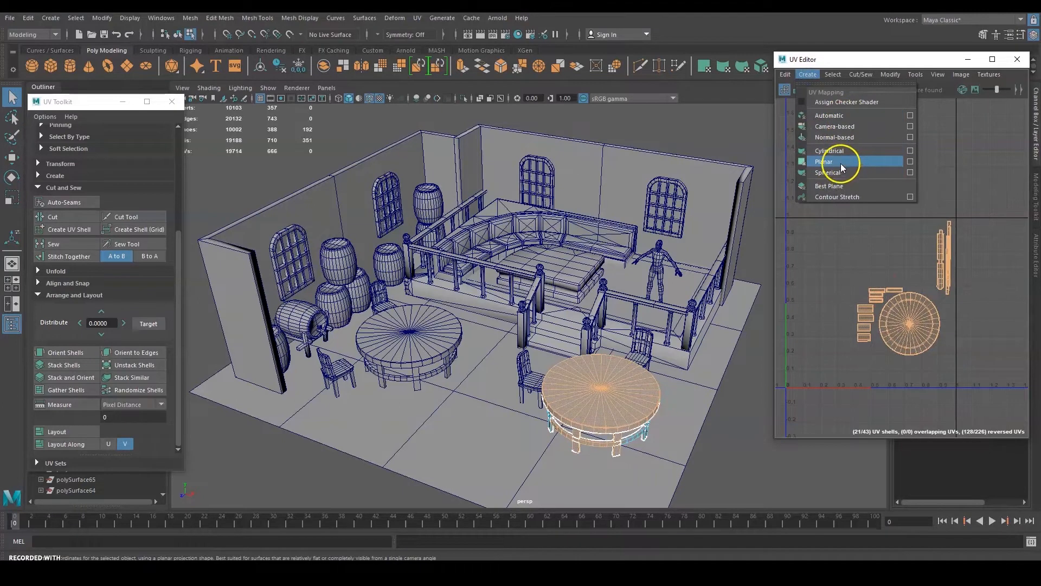
click(841, 116)
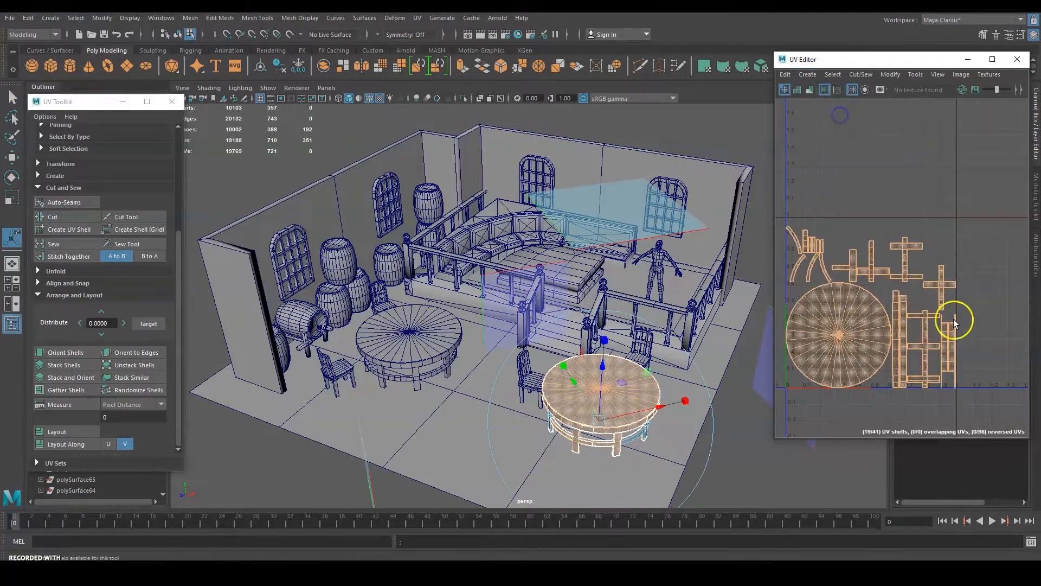
Select the table's new UV shells and scale them down with the Scale tool.
click(963, 223)
alt+middle_drag(920, 262, 938, 250)
drag(996, 185, 808, 396)
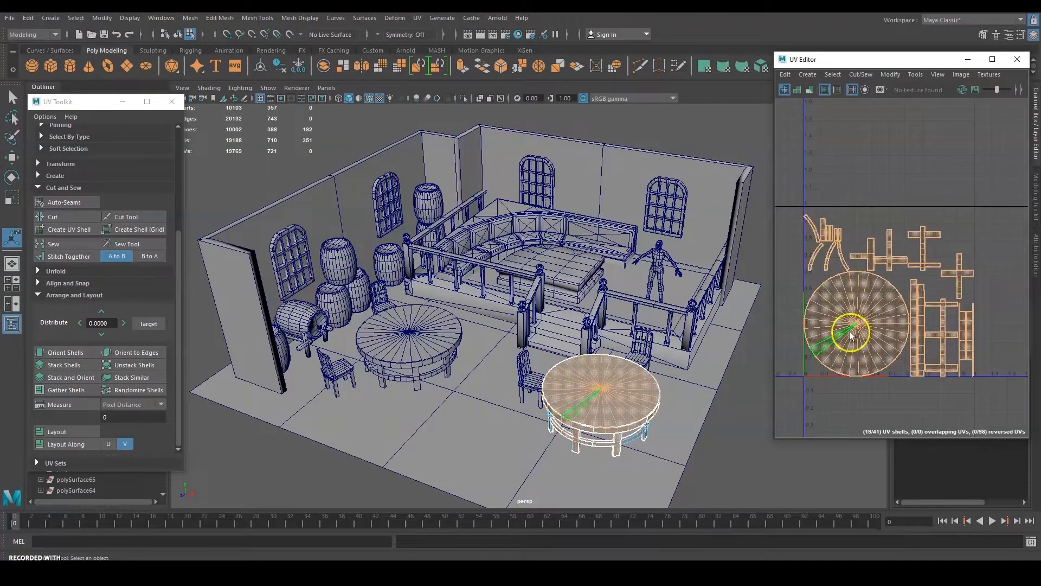
key(e)
key(r)
mouse_move(888, 295)
mouse_down()
mouse_move(845, 314)
mouse_move(895, 293)
mouse_up()
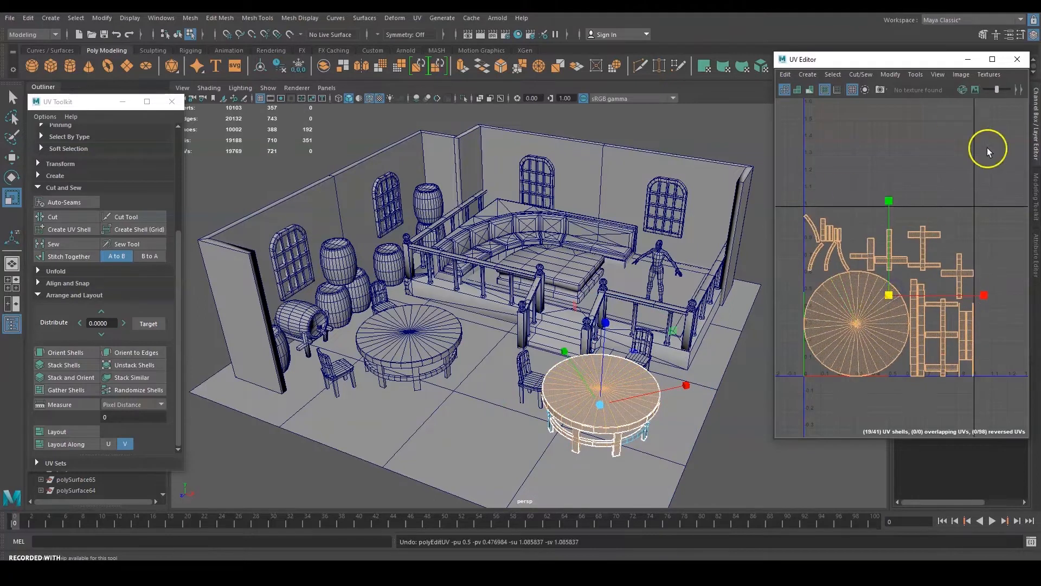
Bring the table up in the 3D view and select all 41 UV shells.
scroll(597, 374, up, 3)
alt+middle_drag(600, 438, 529, 264)
scroll(546, 323, up, 4)
alt+middle_drag(675, 338, 610, 373)
right_drag(955, 218, 953, 255)
scroll(913, 192, down, 10)
alt+middle_drag(912, 191, 886, 228)
drag(988, 156, 809, 344)
Pan the UV view down-left and shift the UV Editor window slightly left.
scroll(858, 268, up, 10)
alt+middle_drag(955, 218, 833, 340)
scroll(915, 261, down, 4)
alt+middle_drag(921, 254, 890, 282)
alt+middle_drag(918, 135, 884, 161)
click(853, 66)
alt+middle_drag(958, 142, 939, 153)
drag(864, 58, 838, 60)
scroll(903, 179, down, 2)
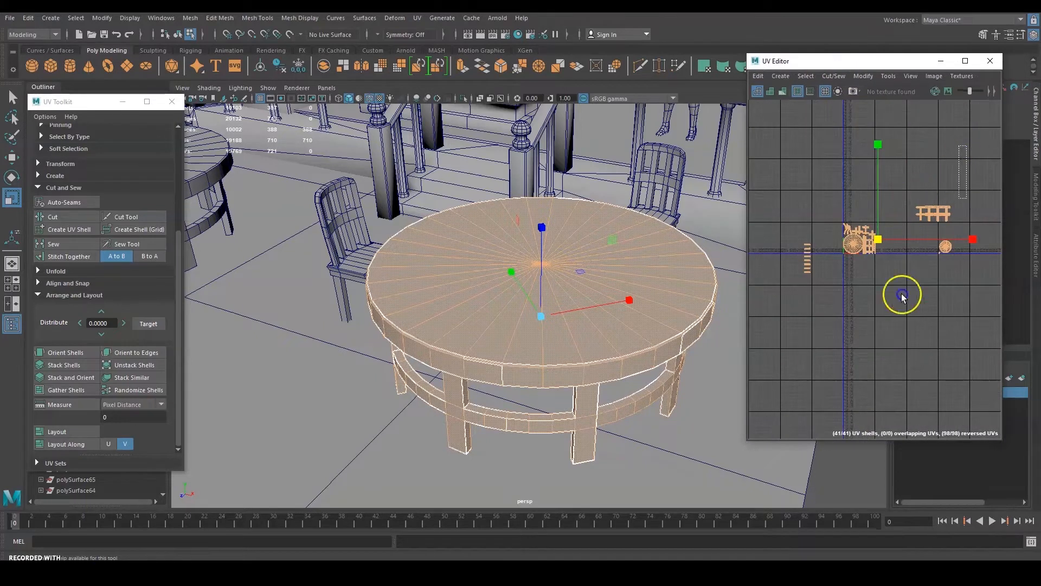
Apply Automatic UV mapping to the table and centre its new shells in view.
click(781, 76)
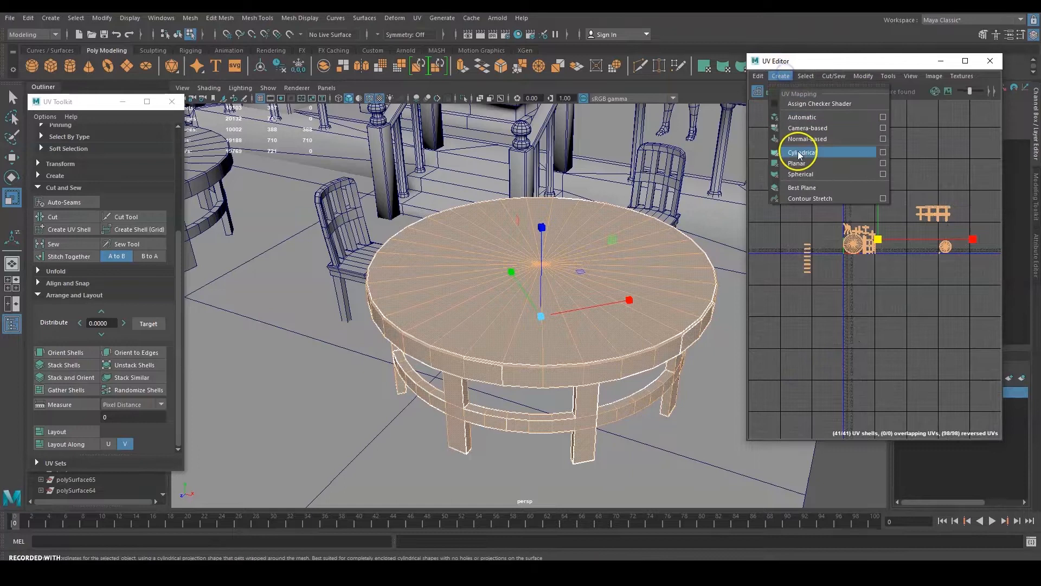
click(809, 120)
scroll(874, 219, up, 8)
alt+middle_drag(909, 256, 978, 224)
scroll(812, 190, down, 3)
alt+middle_drag(811, 190, 928, 177)
scroll(890, 172, down, 1)
mouse_move(598, 168)
alt+middle_down()
mouse_move(632, 158)
mouse_move(610, 177)
alt+middle_up()
Enlarge the UV editing area, frame the table shells, and select them all.
key(q)
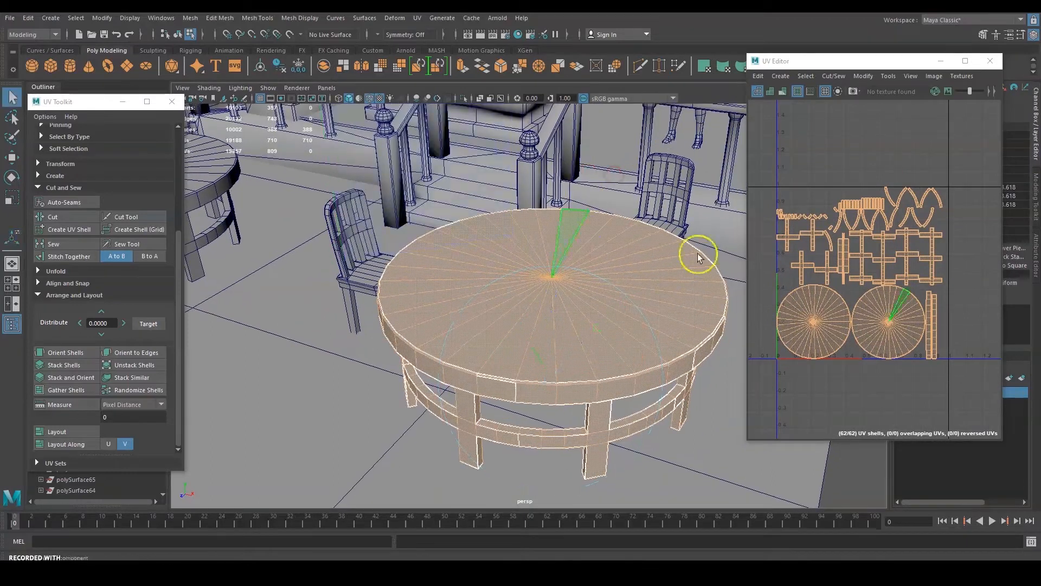
click(867, 195)
scroll(859, 212, down, 2)
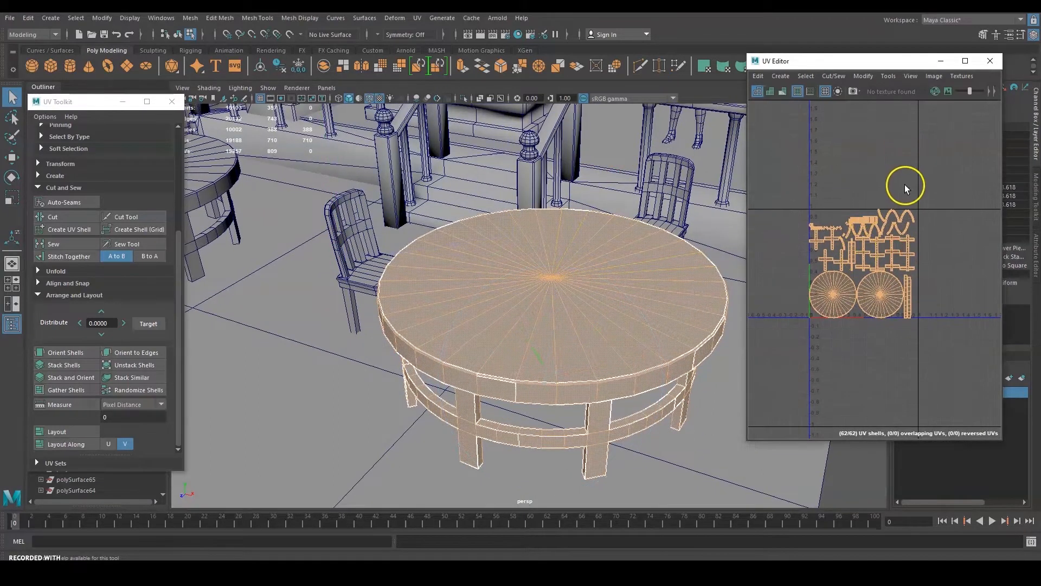
drag(822, 324, 810, 321)
drag(748, 55, 600, 36)
scroll(865, 182, up, 2)
mouse_move(867, 182)
alt+middle_down()
mouse_move(931, 156)
mouse_move(852, 178)
alt+middle_up()
scroll(770, 202, down, 1)
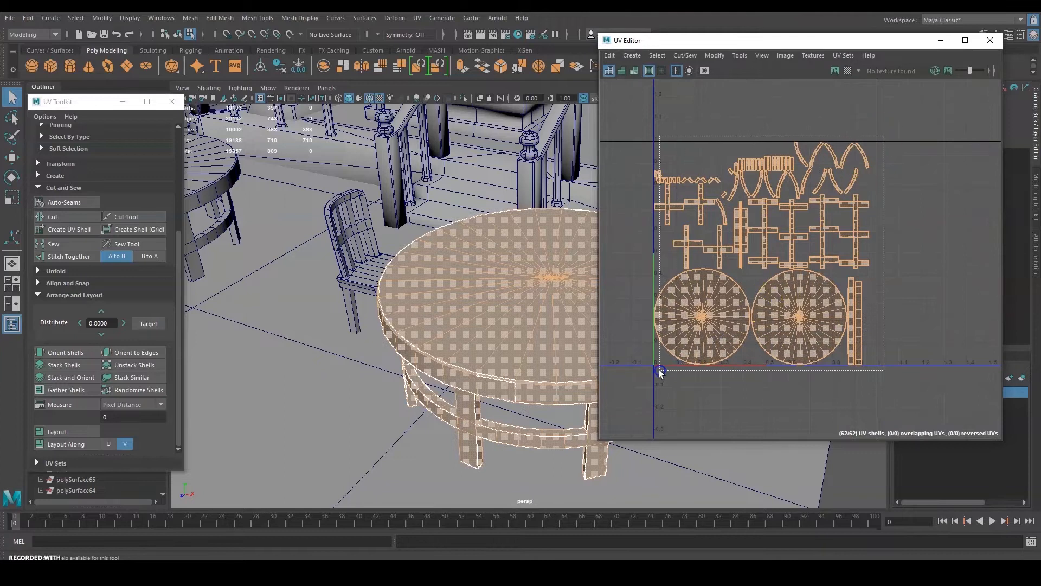
drag(651, 367, 651, 371)
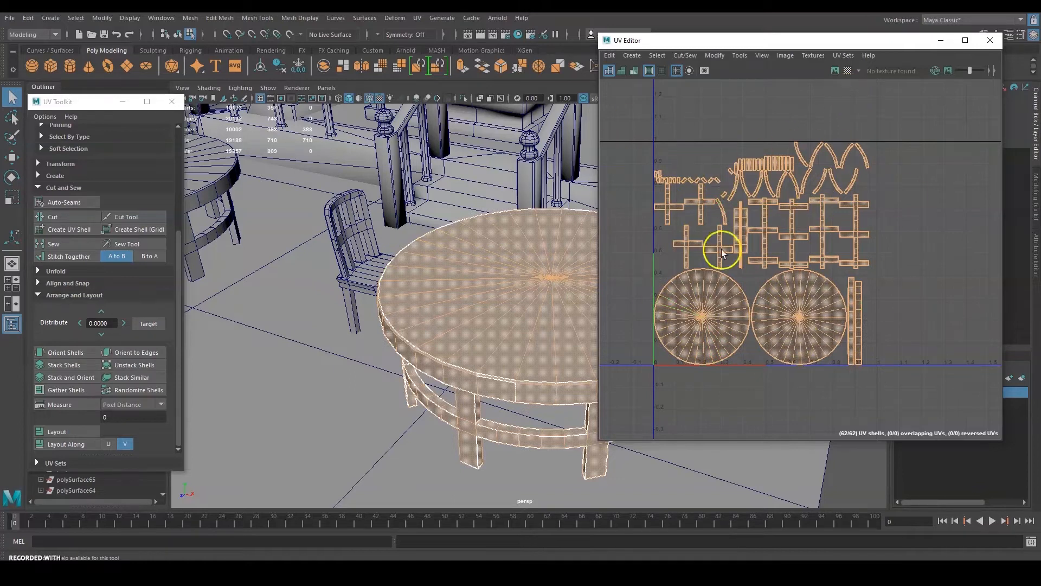
Toggle the checker pattern preview on the table on and off.
click(848, 70)
click(847, 71)
click(847, 70)
click(847, 71)
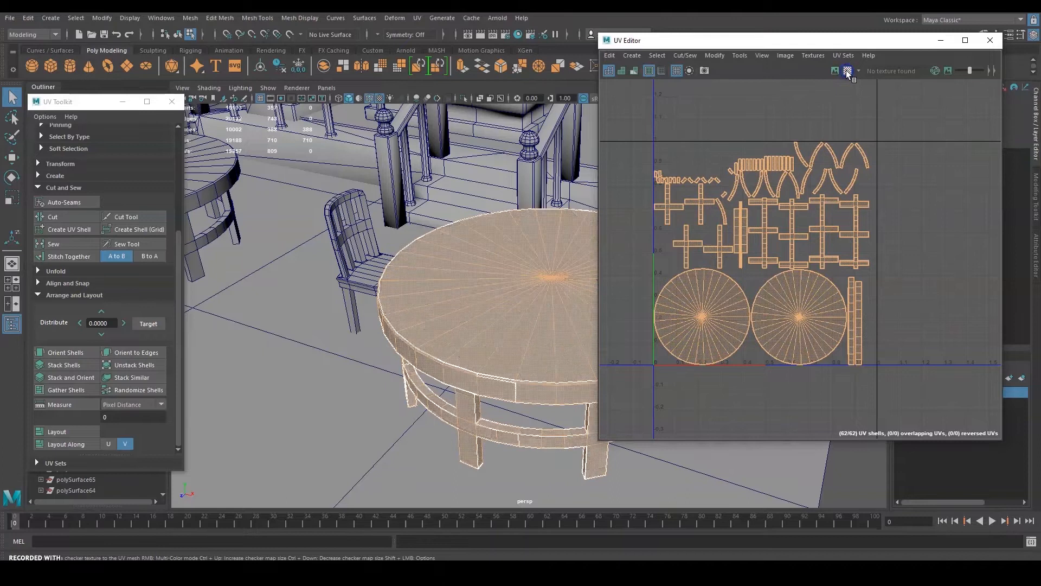
Select the table's UV faces, shrink them, and park them at the grid's upper right.
right_click(803, 295)
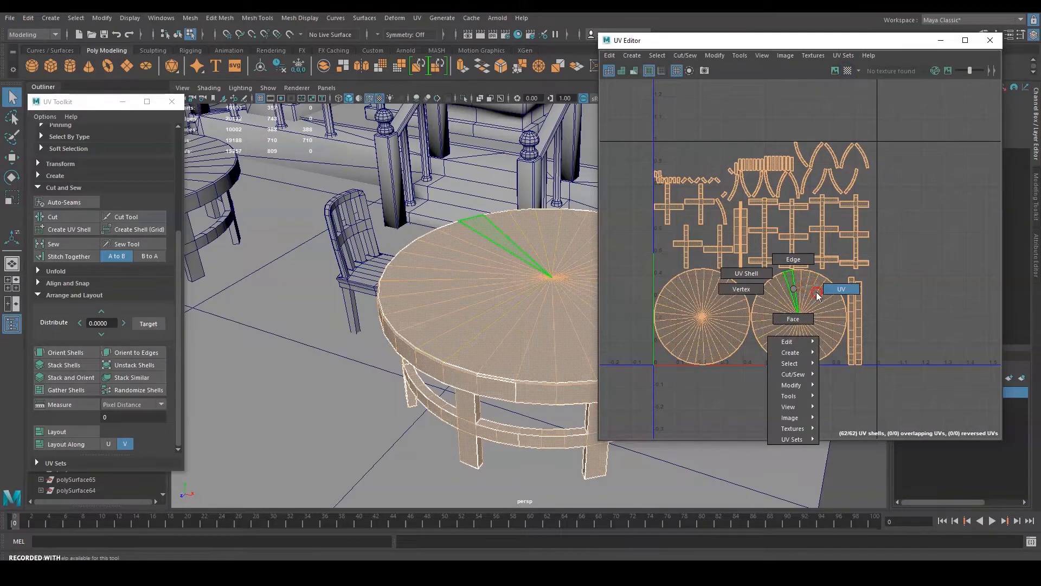
click(797, 320)
drag(879, 135, 681, 377)
key(w)
key(r)
drag(761, 253, 692, 277)
key(w)
drag(758, 253, 928, 196)
Deselect the table UVs, select the chair, and marquee all its UV shells.
click(825, 166)
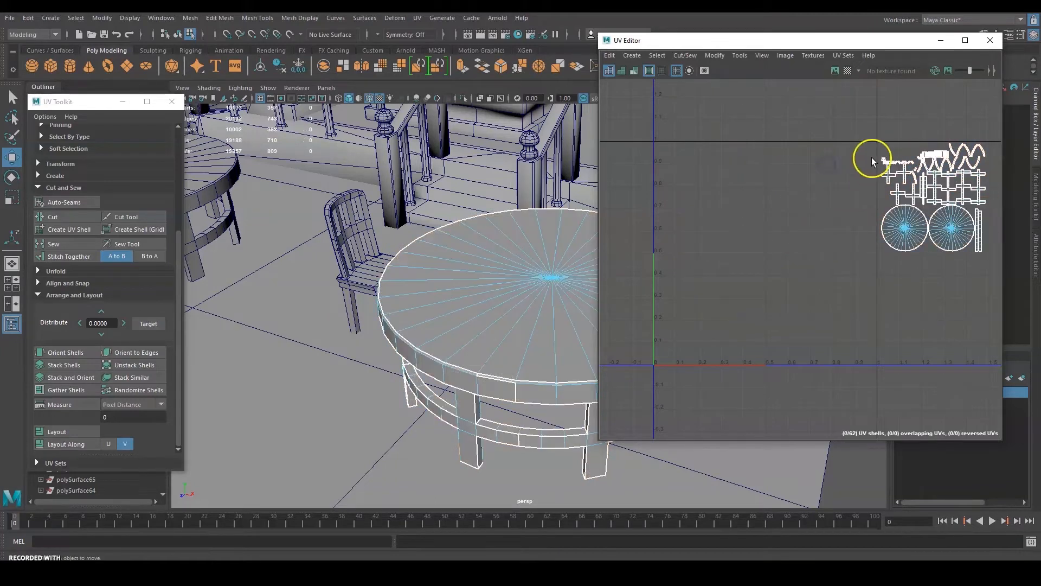
click(368, 273)
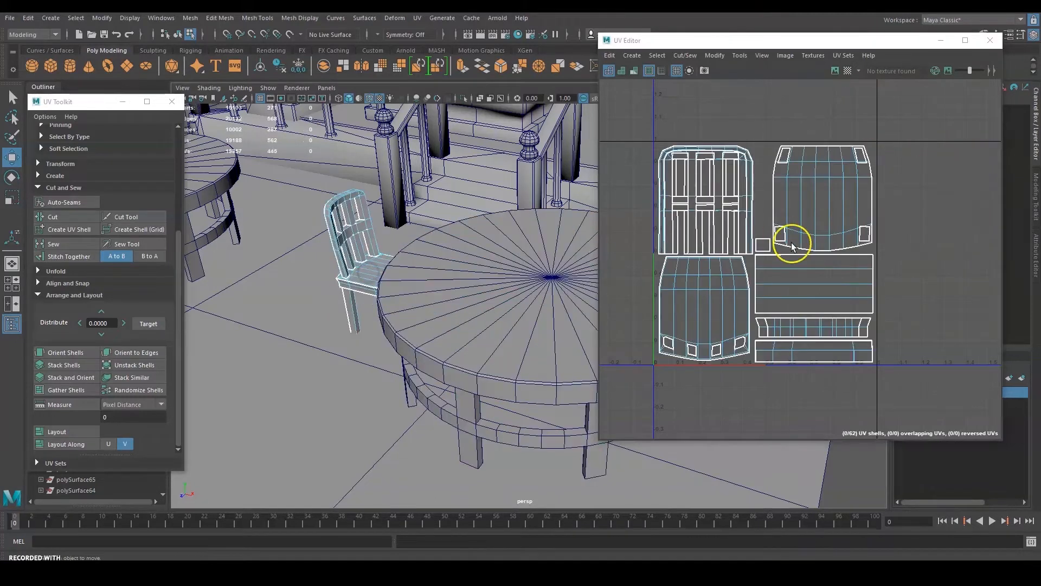
click(779, 163)
right_drag(779, 201, 779, 194)
drag(940, 109, 626, 409)
Shrink the chair's UV shells and move them right and down.
key(e)
key(r)
drag(766, 255, 693, 280)
key(w)
drag(776, 264, 824, 304)
key(r)
key(w)
Select both the table and the chair to show their UVs together.
click(542, 235)
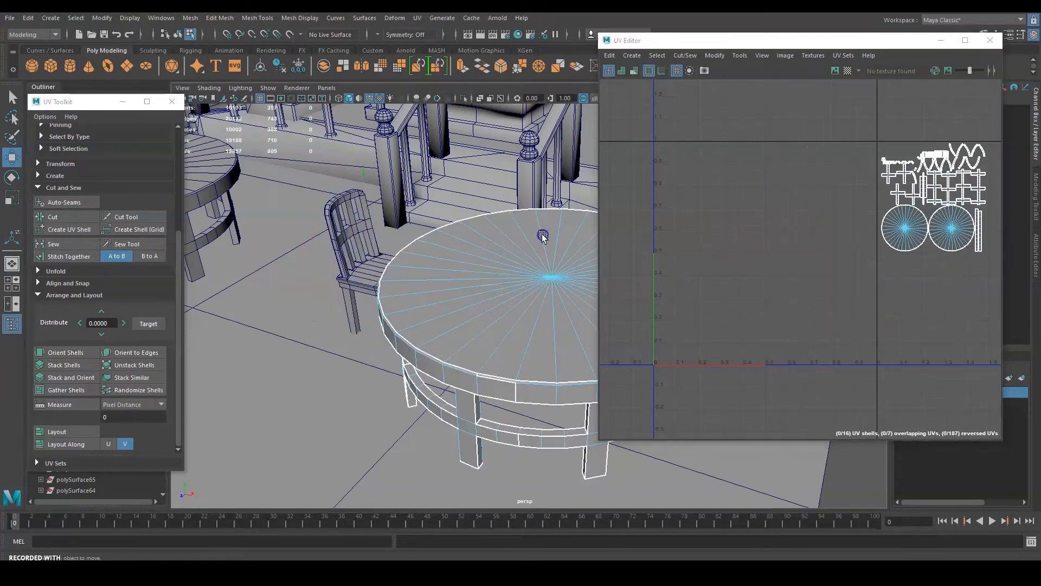
shift+click(352, 270)
alt+middle_drag(818, 242, 816, 249)
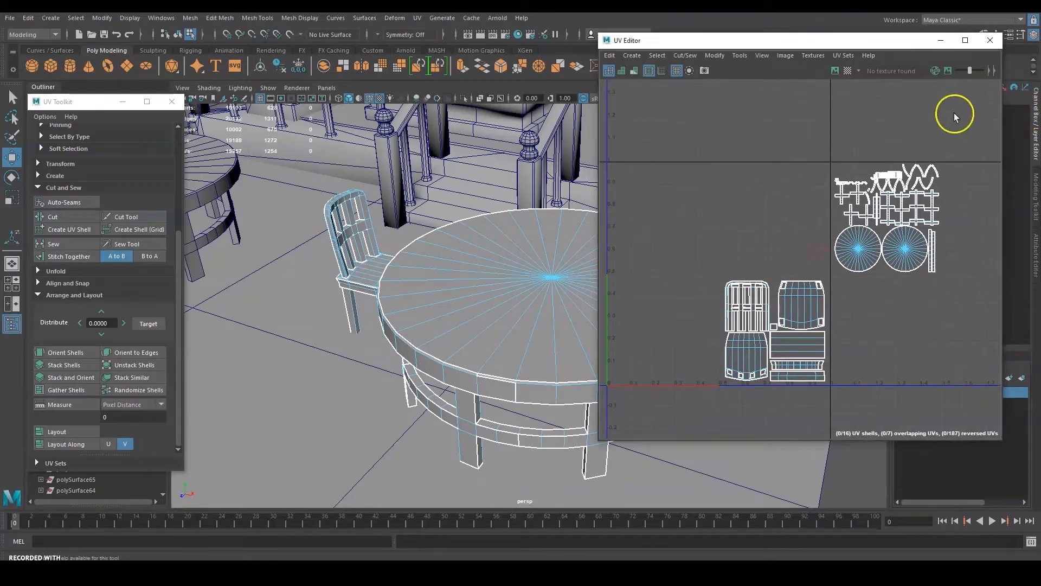
drag(844, 259, 698, 412)
Move the chair shells beside the table shells, frame all, and deselect.
alt+middle_drag(821, 334, 772, 343)
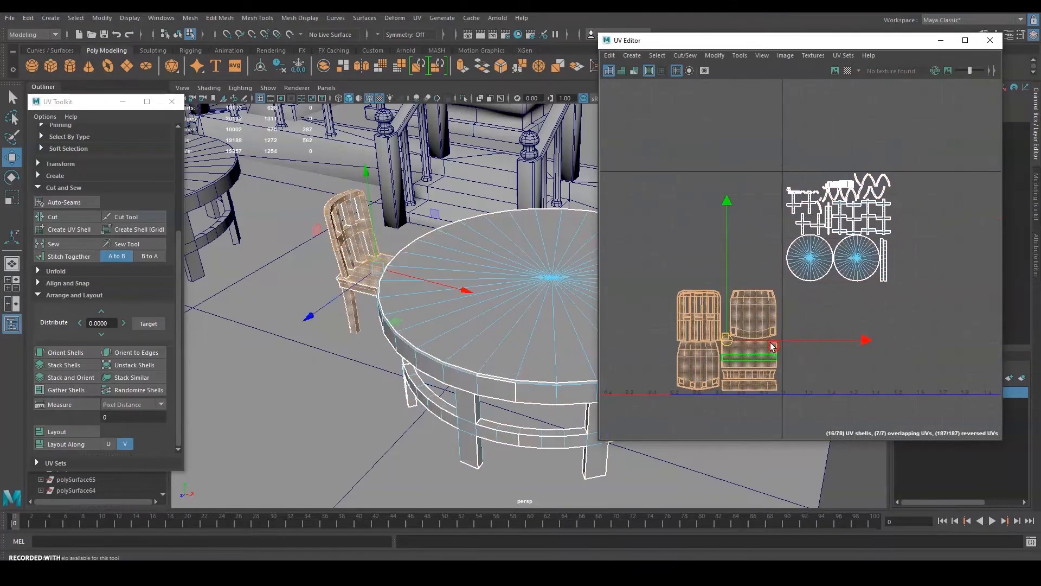
drag(731, 341, 945, 229)
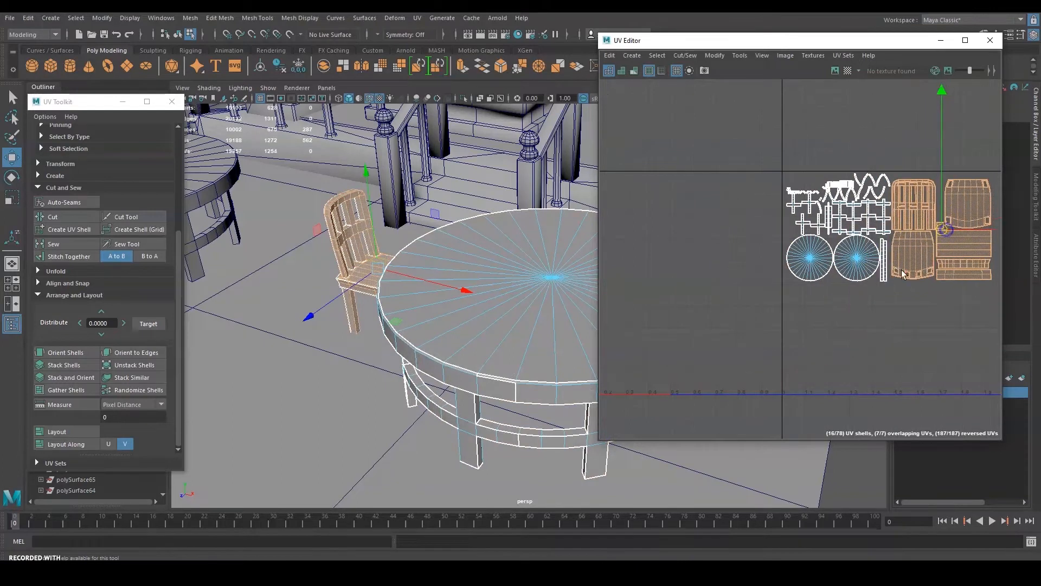
key(a)
drag(860, 245, 868, 239)
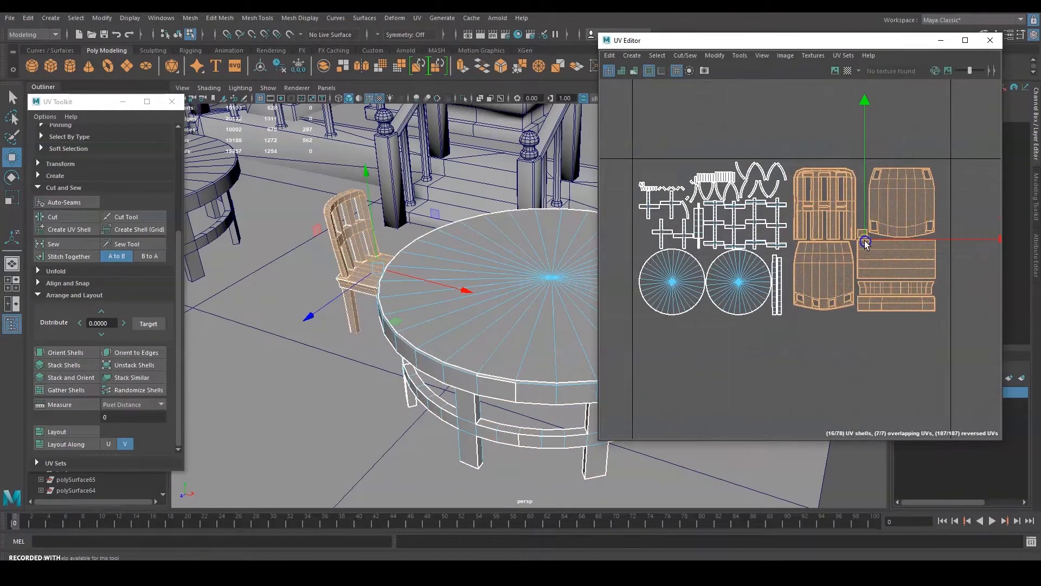
click(755, 345)
scroll(751, 212, up, 6)
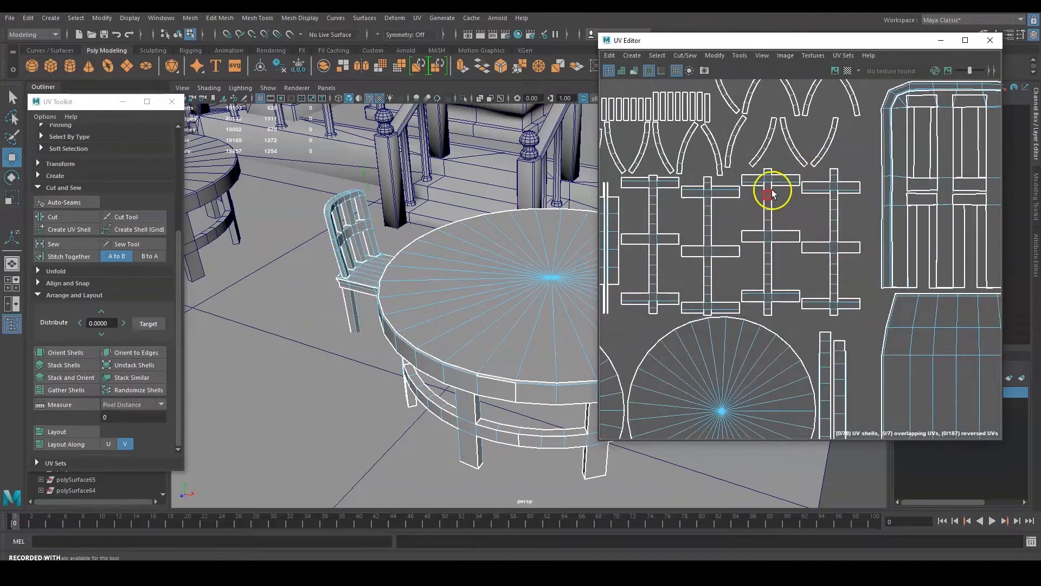
Select a cross-shaped UV shell and orbit the table to find its matching leg.
drag(777, 193, 763, 227)
alt+drag(500, 291, 425, 298)
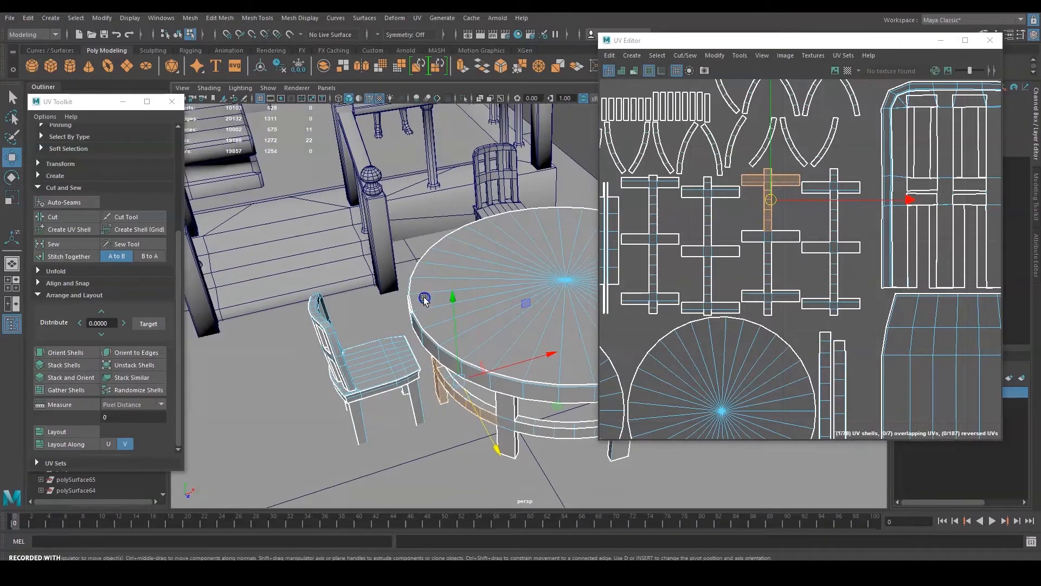
key(f)
alt+middle_drag(470, 281, 409, 289)
alt+drag(409, 291, 404, 321)
scroll(461, 281, down, 3)
alt+middle_drag(514, 295, 463, 303)
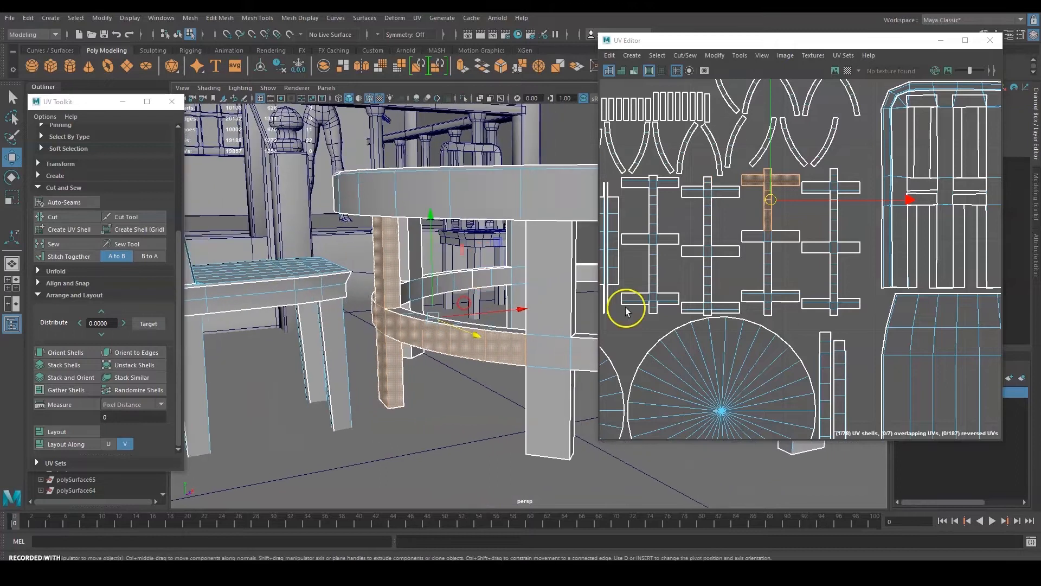
key(q)
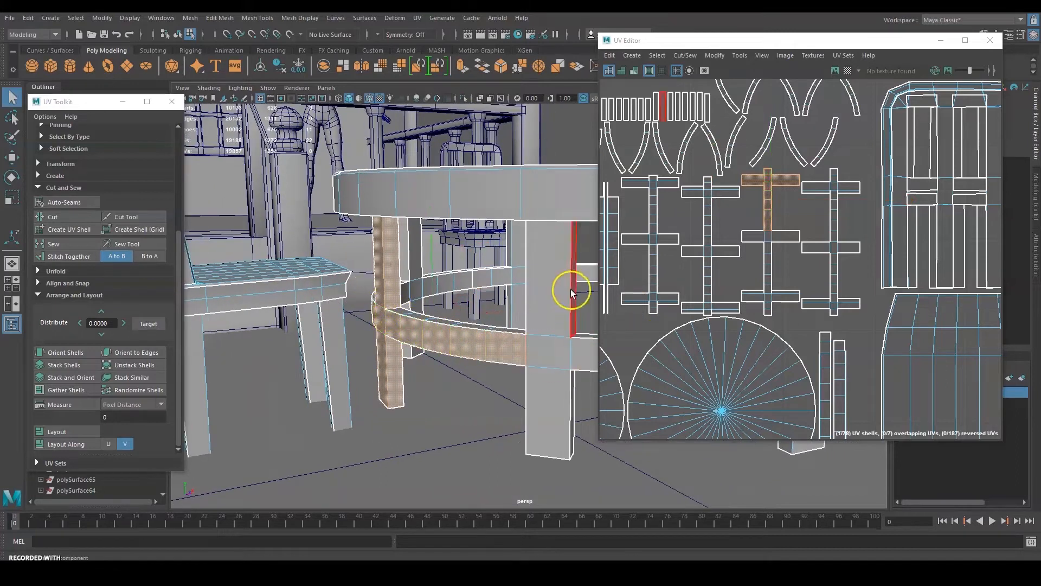
alt+middle_drag(538, 347, 381, 347)
alt+drag(475, 337, 417, 358)
alt+middle_drag(469, 339, 478, 328)
alt+drag(477, 328, 382, 324)
Select two more cross-shaped shells and orbit to a low view of the railing and legs.
drag(869, 189, 813, 317)
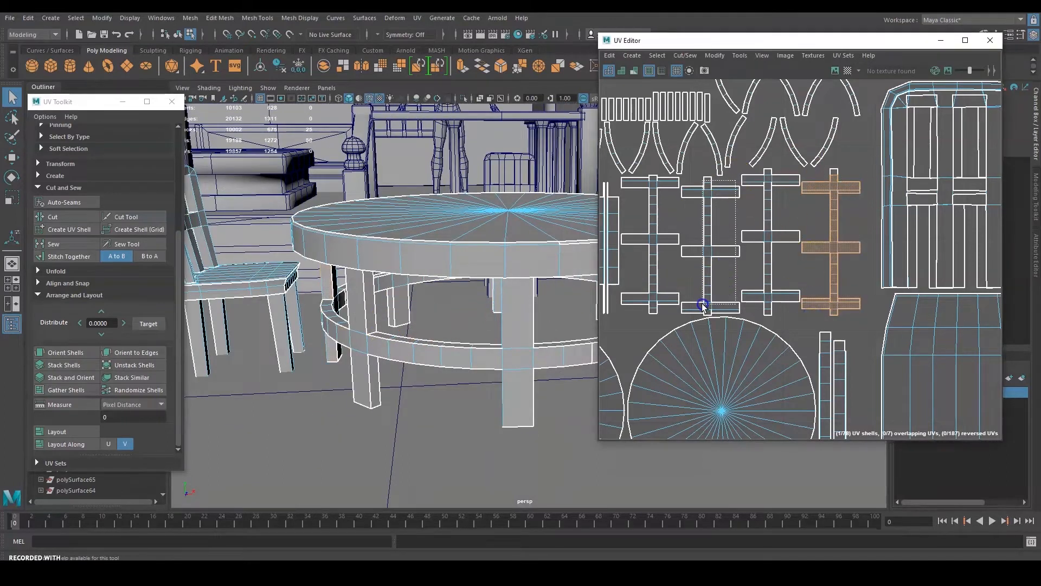
shift+drag(703, 305, 698, 310)
mouse_move(453, 287)
alt+mouse_down()
mouse_move(475, 264)
mouse_move(530, 275)
mouse_move(456, 283)
alt+mouse_up()
alt+middle_drag(455, 282, 248, 305)
alt+drag(248, 305, 459, 343)
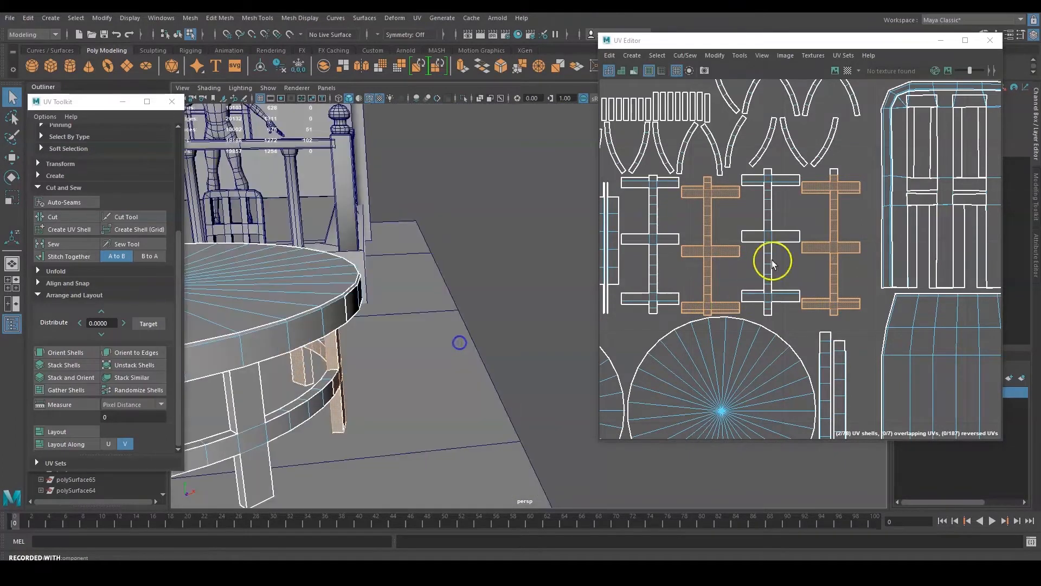
alt+drag(301, 291, 385, 318)
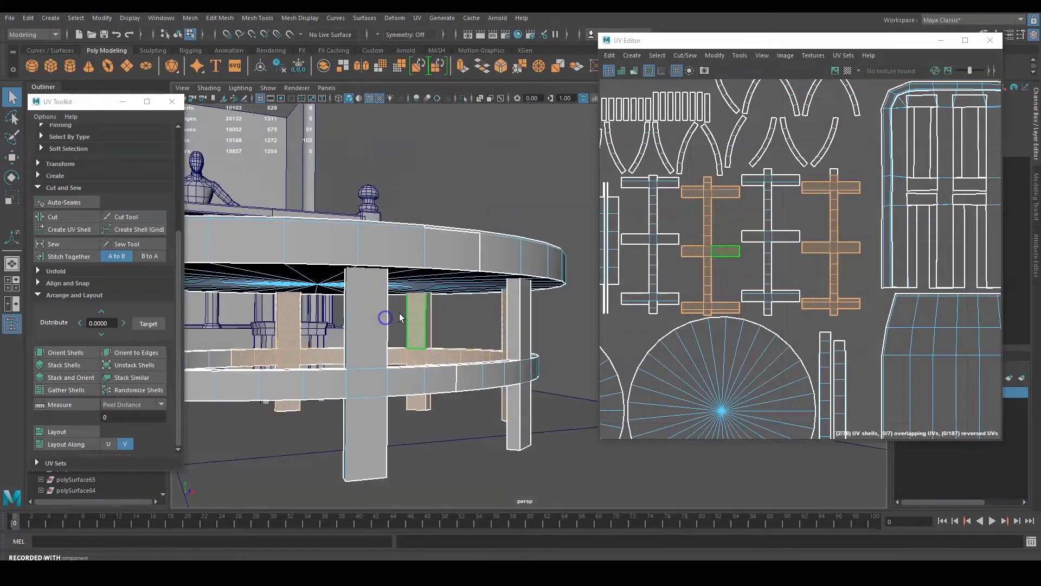
scroll(861, 172, down, 2)
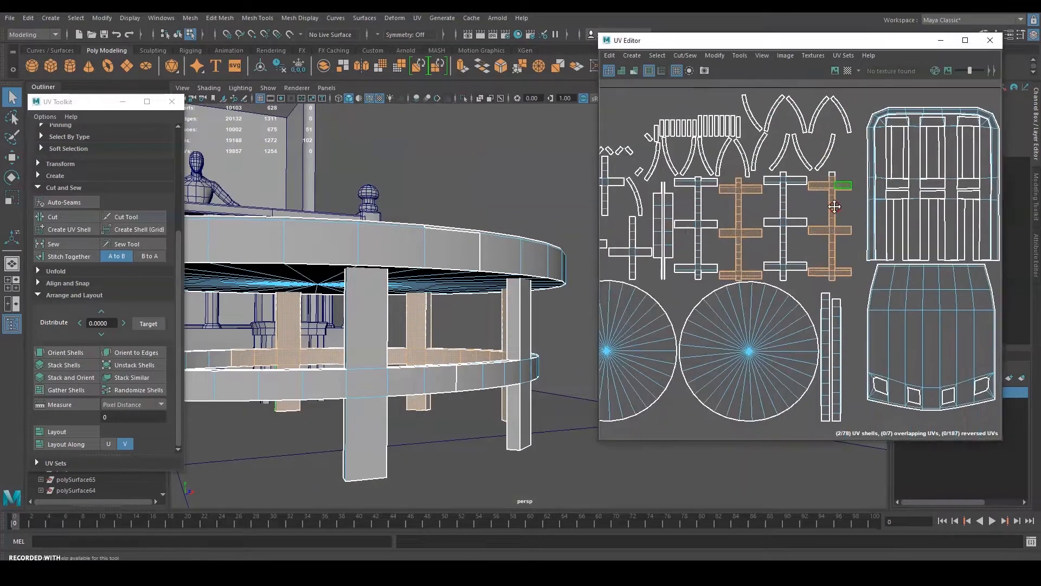
Clear the cross shell selection and bring up the UV component selection options.
alt+middle_drag(860, 163, 828, 181)
click(817, 241)
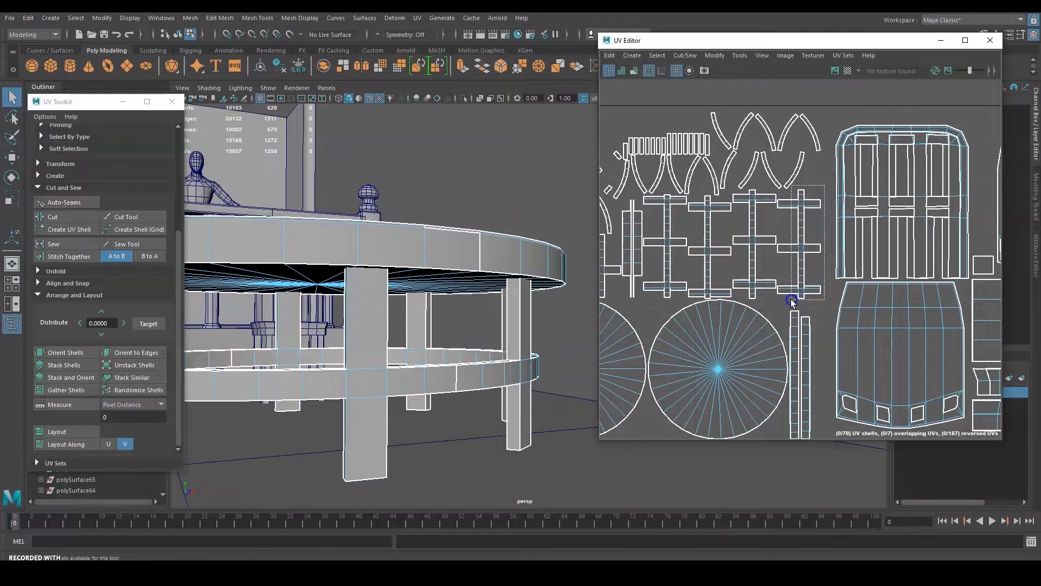
drag(792, 301, 793, 299)
click(830, 106)
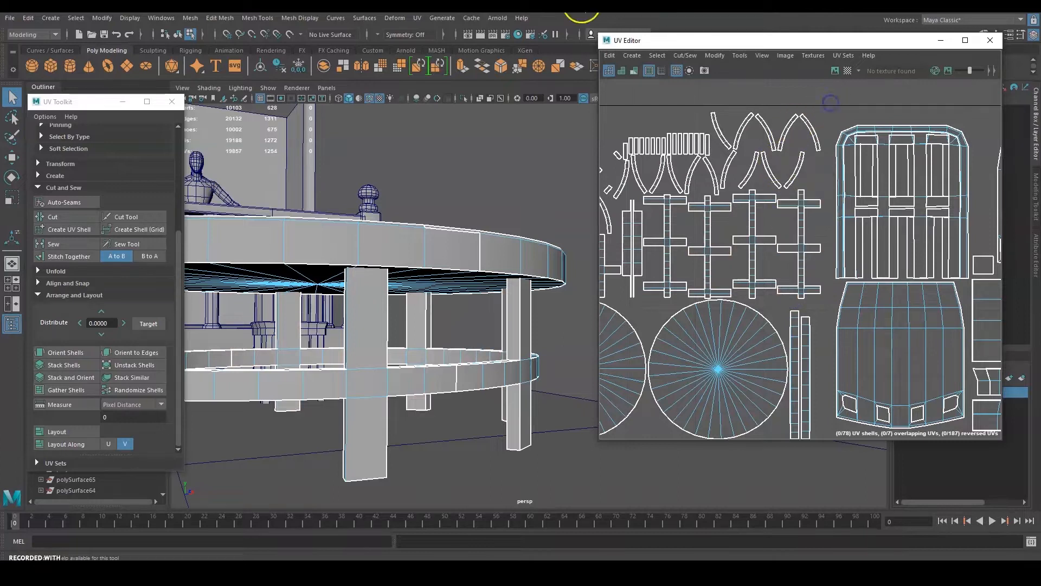
click(649, 56)
In shell selection mode, move the three cross-shaped shells up to the top right, side by side.
mouse_move(715, 108)
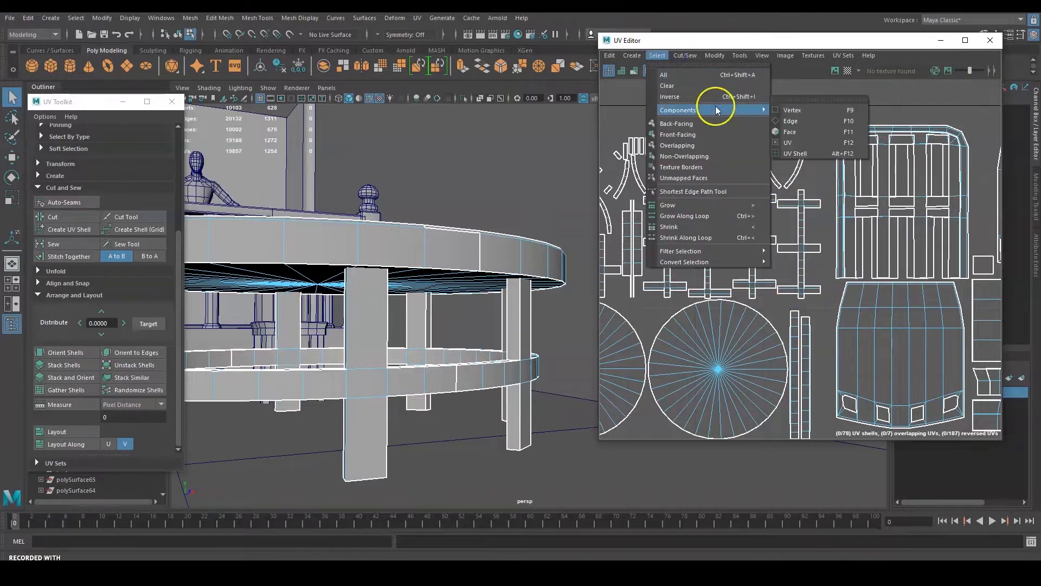
click(819, 151)
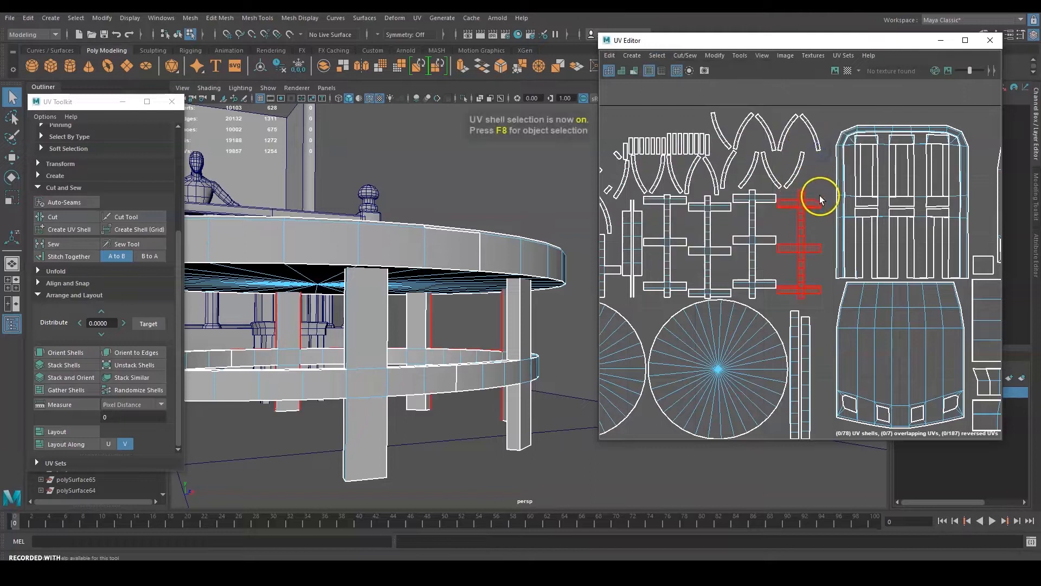
click(801, 250)
scroll(841, 214, down, 3)
key(w)
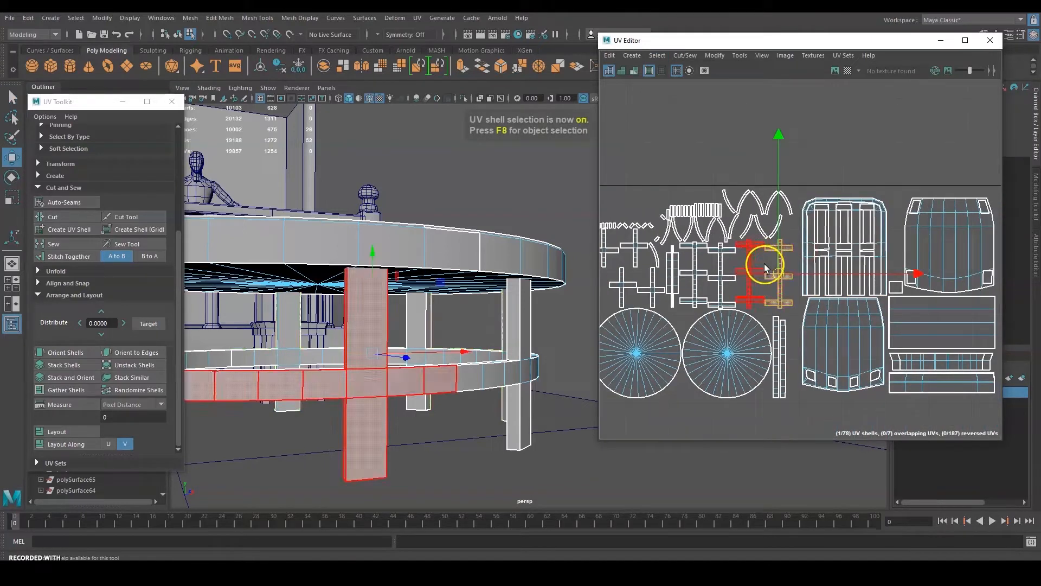
drag(780, 273, 894, 85)
click(753, 266)
drag(753, 266, 865, 111)
click(724, 274)
drag(726, 277, 822, 121)
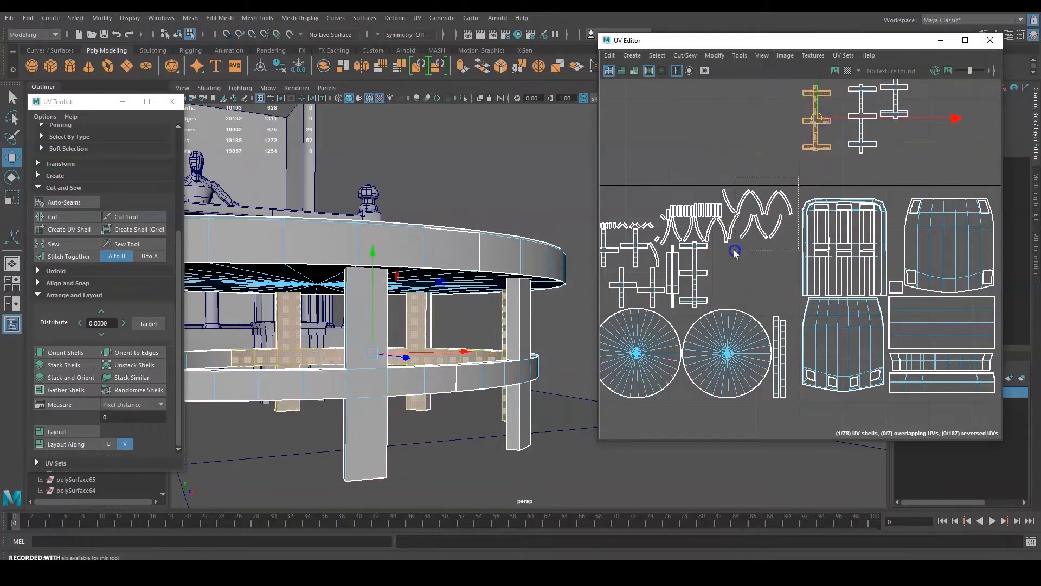
Move the zigzag shells up into the top area.
drag(735, 250, 735, 248)
drag(779, 210, 780, 111)
alt+middle_drag(712, 169, 831, 152)
scroll(853, 184, up, 3)
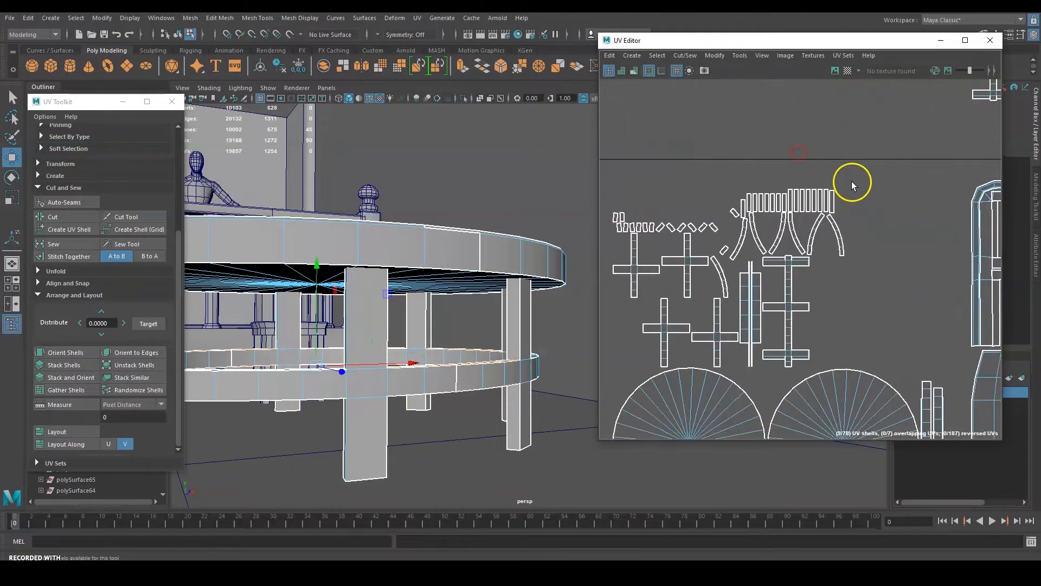
alt+middle_drag(750, 224, 835, 174)
Select the cross shells together and place them beside the other moved shells.
drag(695, 249, 693, 251)
shift+drag(769, 193, 734, 310)
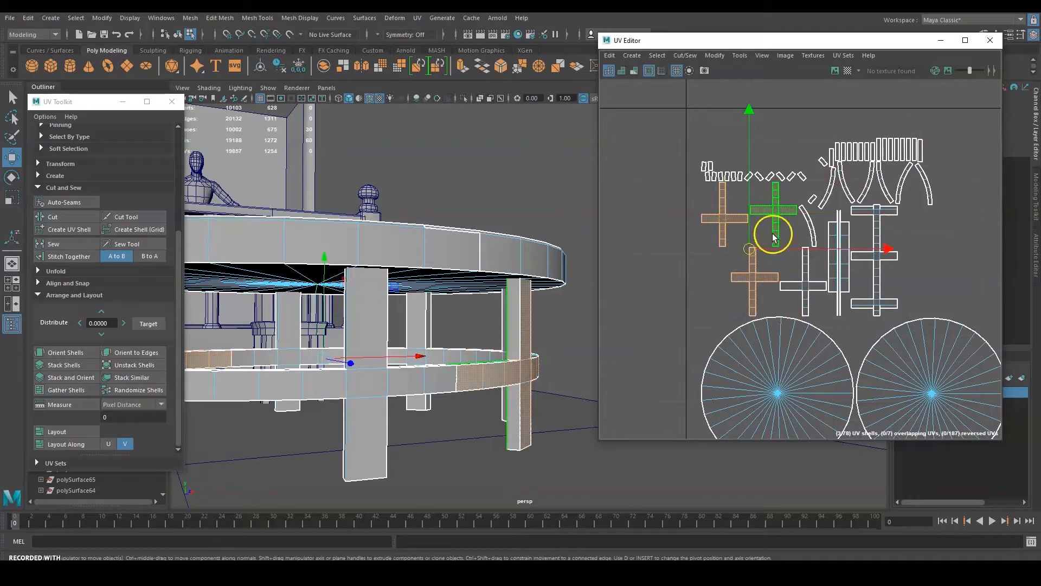
scroll(775, 238, down, 2)
alt+middle_drag(801, 221, 733, 300)
drag(724, 301, 789, 128)
alt+middle_drag(833, 242, 789, 184)
scroll(776, 226, up, 4)
alt+middle_drag(754, 278, 795, 262)
scroll(796, 263, down, 2)
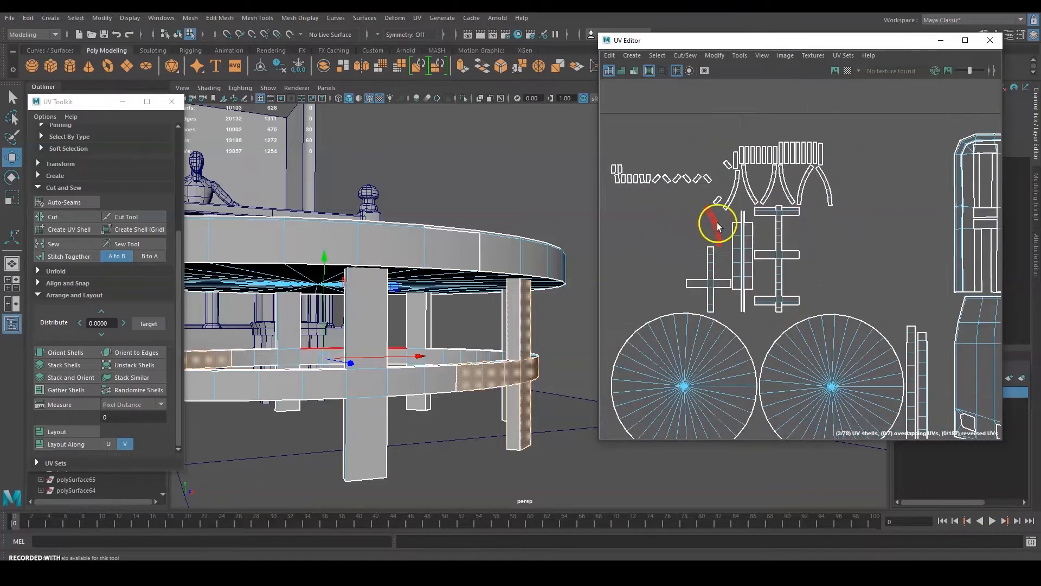
Move the five curved shells up into the top cluster.
drag(738, 193, 803, 69)
drag(797, 184, 812, 82)
alt+middle_drag(857, 113, 820, 253)
drag(775, 221, 647, 169)
click(792, 243)
alt+middle_drag(751, 285, 855, 210)
scroll(856, 211, up, 3)
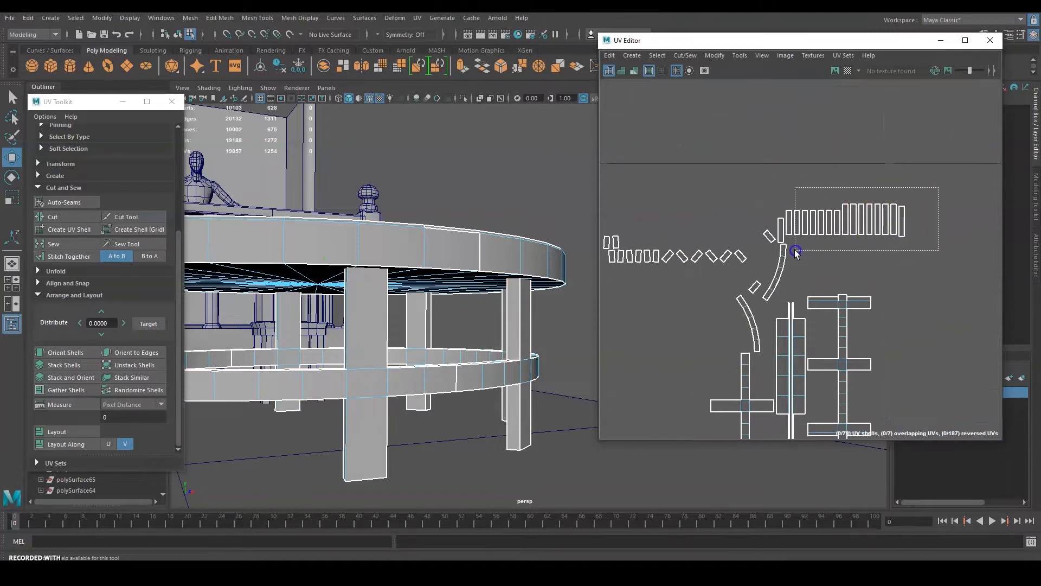
Move the row of thirteen small strip shells up to the top.
drag(795, 250, 795, 250)
alt+drag(445, 298, 403, 305)
click(866, 249)
scroll(955, 167, down, 2)
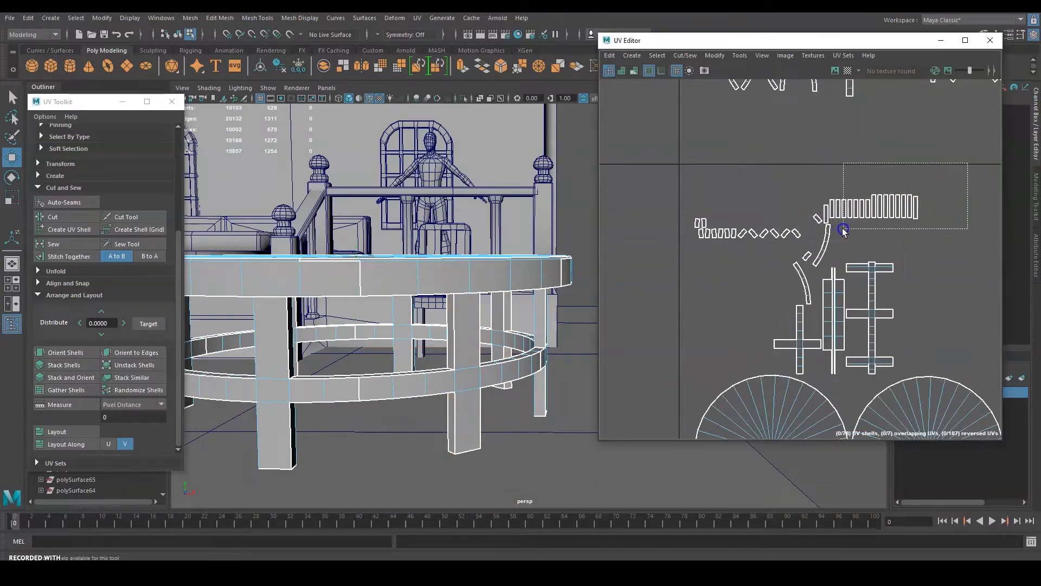
drag(843, 230, 843, 230)
drag(898, 122, 901, 88)
click(755, 196)
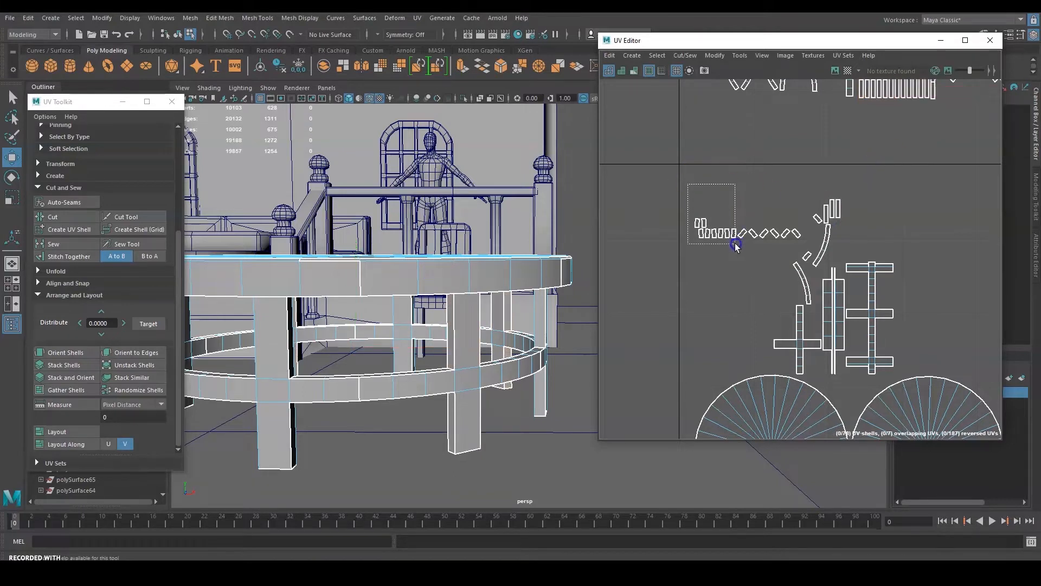
Move five small shells and the three diamond shells up into the group.
drag(717, 253, 740, 125)
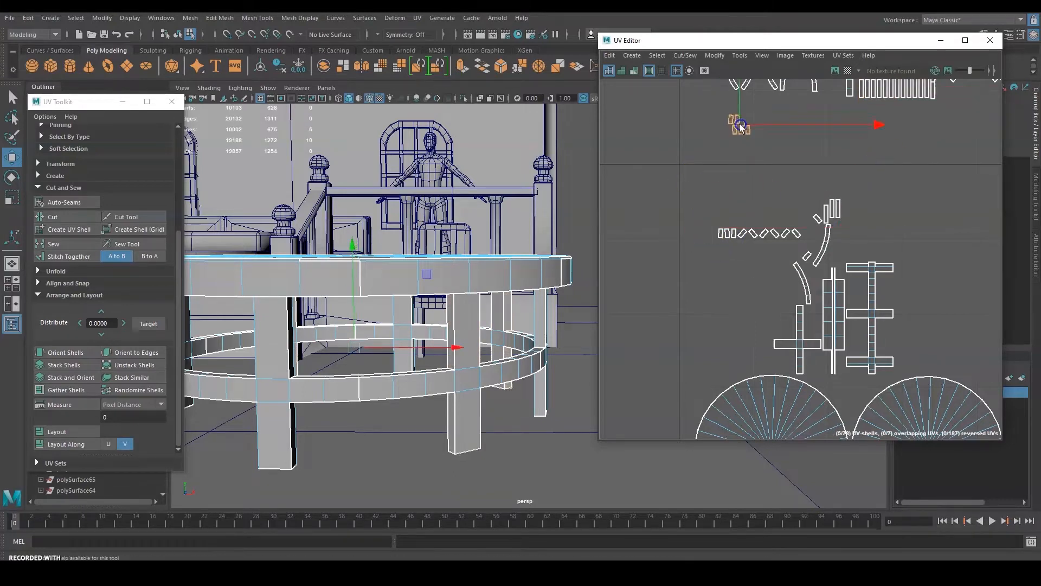
click(764, 185)
drag(761, 242, 765, 124)
click(842, 226)
Select the tabletop's circular shell and frame it in the viewport.
scroll(842, 226, up, 2)
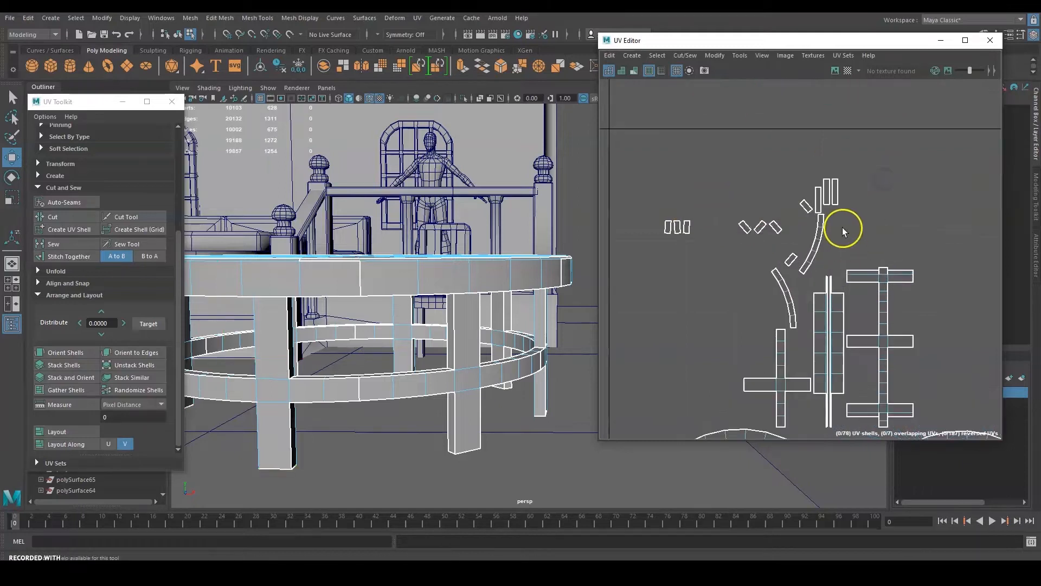
scroll(884, 214, down, 4)
alt+middle_drag(916, 247, 786, 246)
scroll(719, 272, up, 4)
alt+middle_drag(748, 291, 803, 175)
scroll(803, 175, down, 4)
drag(625, 383, 763, 225)
key(f)
alt+drag(510, 293, 527, 263)
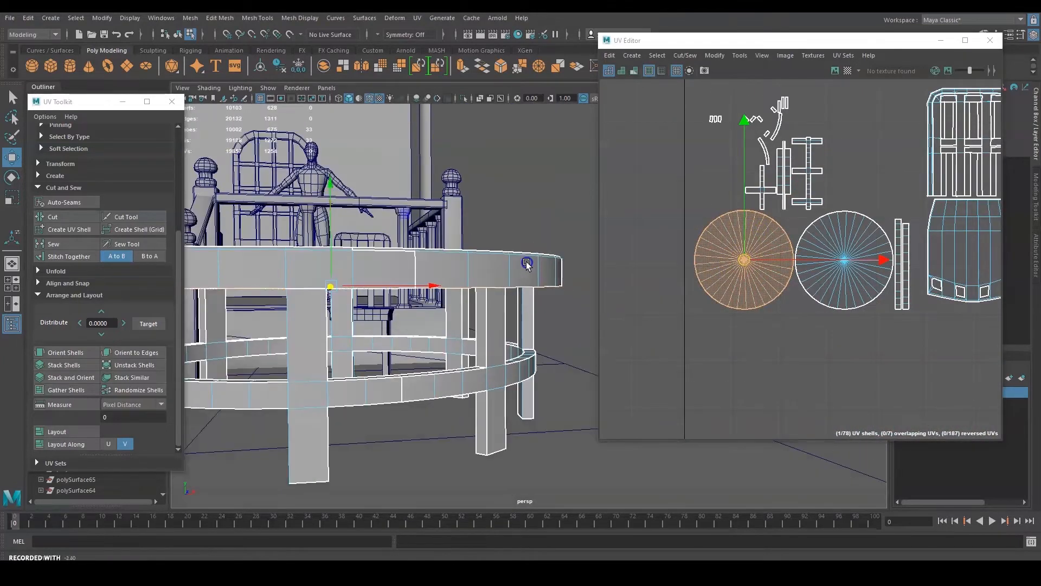
Move the tabletop disc shell up into the top cluster.
alt+middle_drag(821, 257, 784, 288)
drag(787, 291, 887, 294)
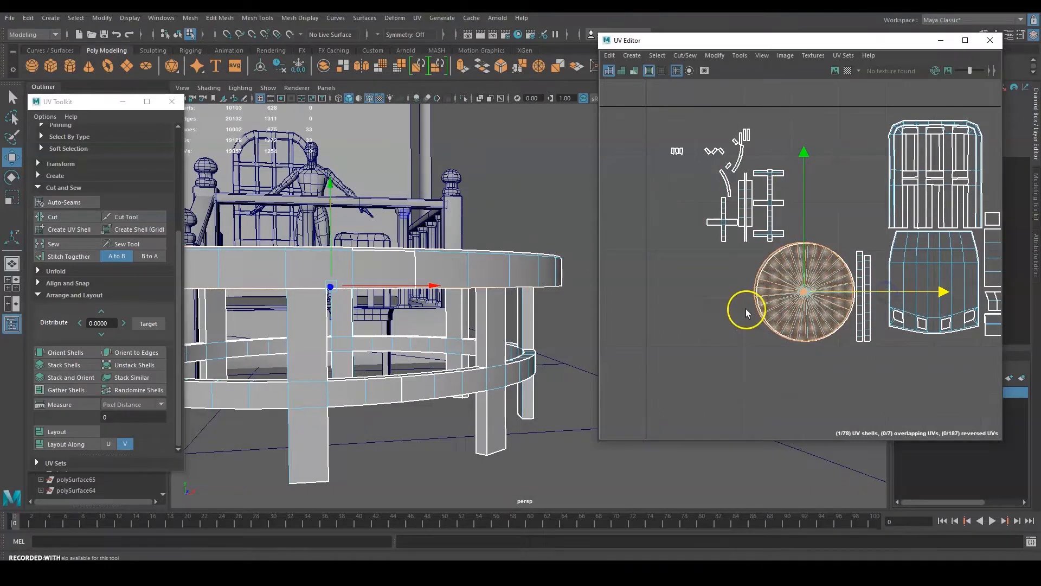
key(ctrl+z)
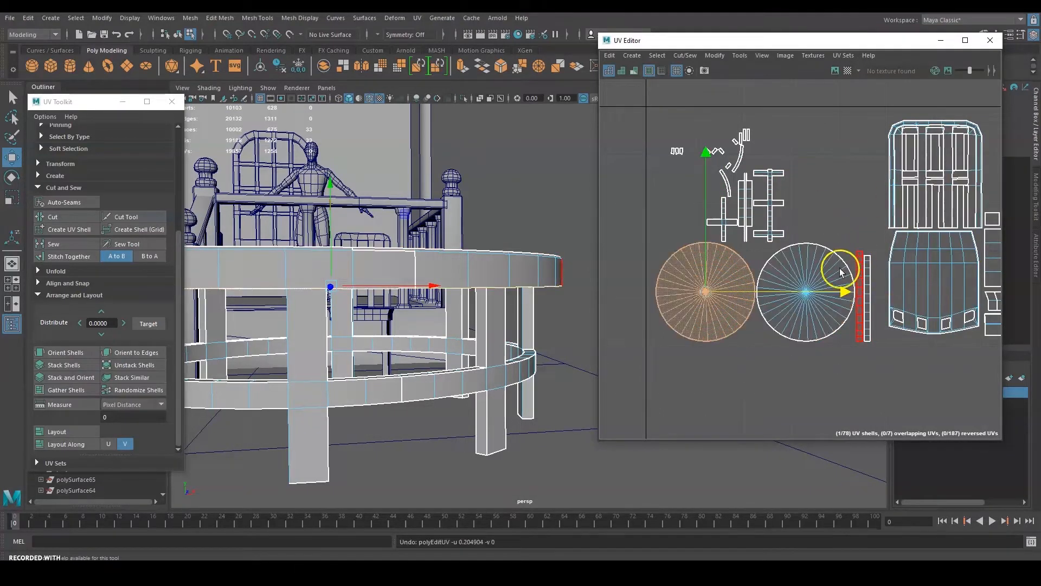
scroll(832, 219, down, 4)
alt+middle_drag(853, 188, 859, 300)
drag(706, 356, 807, 123)
alt+middle_drag(853, 217, 831, 181)
Inspect the chair in the viewport and test shifting the chair-back shell right, then undo it.
alt+drag(374, 238, 456, 288)
alt+middle_drag(271, 260, 418, 340)
alt+middle_drag(810, 286, 786, 305)
scroll(832, 254, up, 3)
click(798, 215)
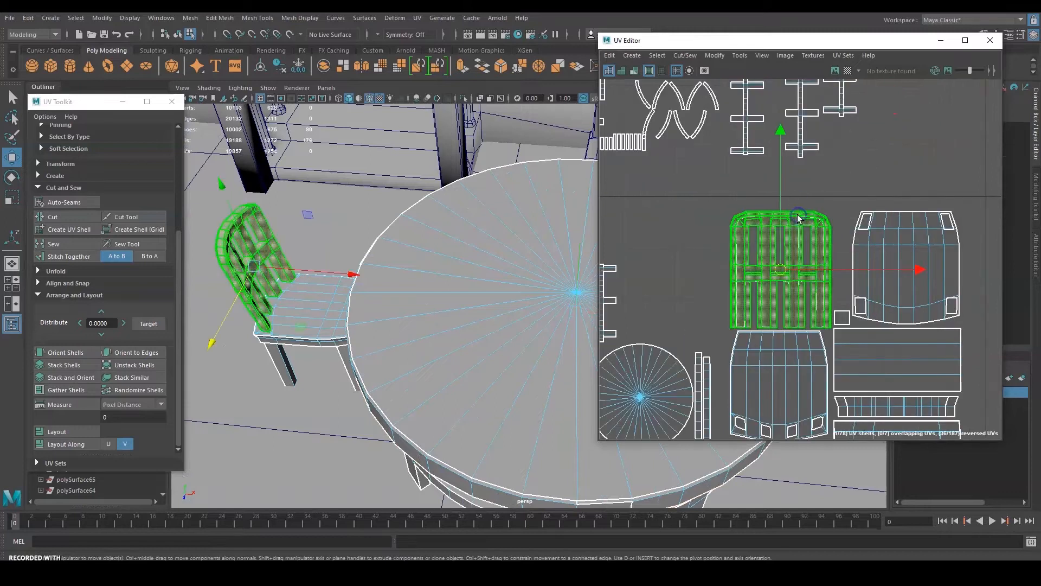
alt+middle_drag(888, 270, 839, 260)
scroll(841, 260, down, 1)
mouse_move(853, 259)
mouse_down()
mouse_move(953, 261)
mouse_move(838, 260)
mouse_move(949, 260)
mouse_move(854, 265)
mouse_up()
key(ctrl+z)
Move the front chair-back shell right into the adjacent tile.
scroll(705, 214, up, 2)
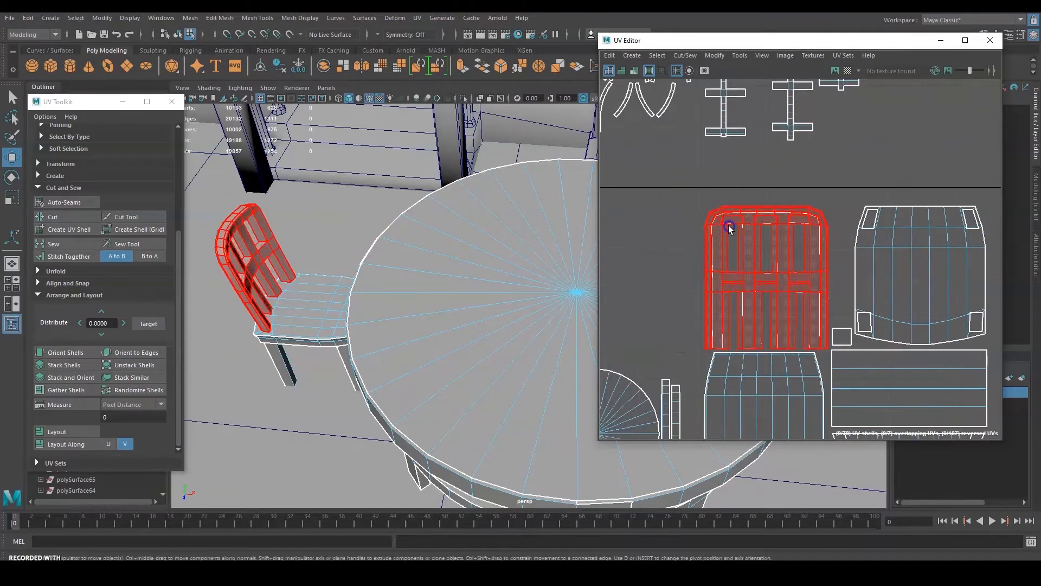
drag(703, 179, 743, 286)
click(709, 226)
mouse_move(831, 278)
mouse_down()
mouse_move(994, 275)
mouse_move(837, 278)
mouse_up()
alt+middle_drag(897, 238, 730, 263)
scroll(730, 262, down, 3)
drag(732, 288, 939, 291)
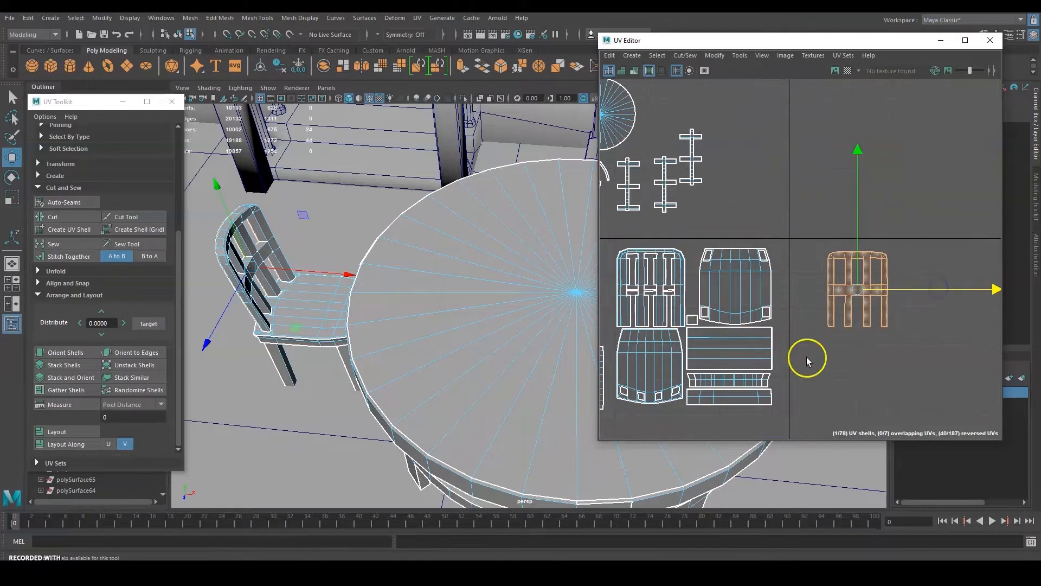
Move the lower curved strip shell into the adjacent tile, undoing stray seat and chair-back moves.
click(726, 378)
drag(786, 381, 944, 388)
click(728, 398)
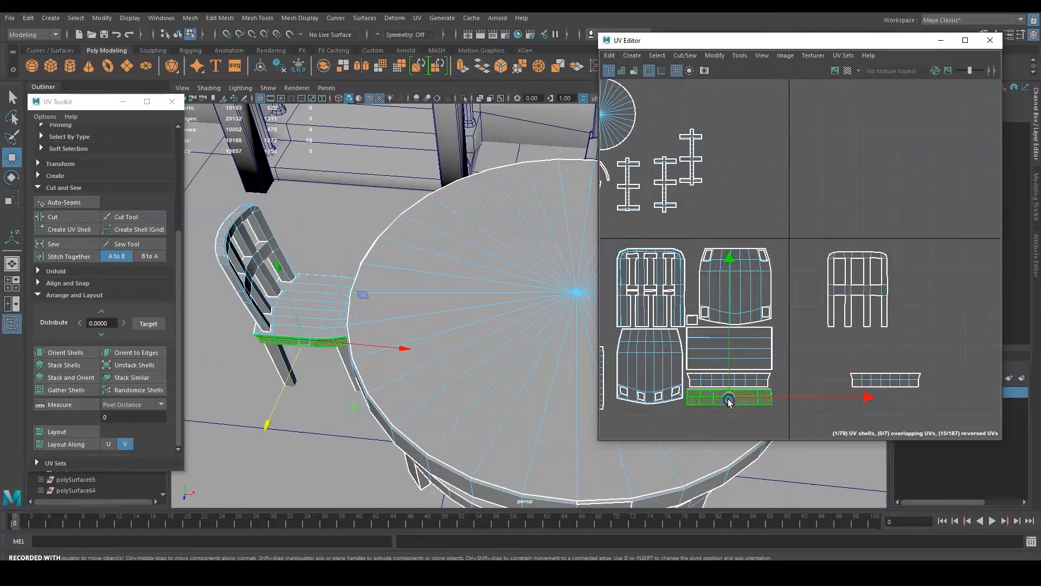
click(623, 389)
click(678, 288)
drag(723, 292, 854, 285)
key(ctrl+z)
click(743, 267)
key(ctrl+z)
Select the right chair-back, bottom strip, table-rim and disc shells to check their placement.
drag(927, 204, 814, 426)
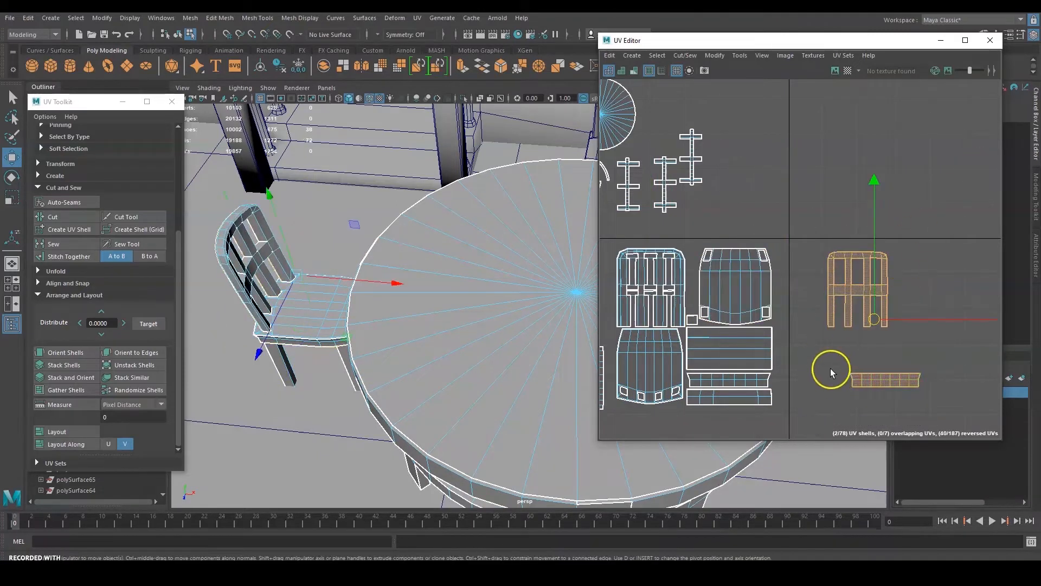
alt+middle_drag(831, 369, 953, 325)
click(873, 359)
click(727, 328)
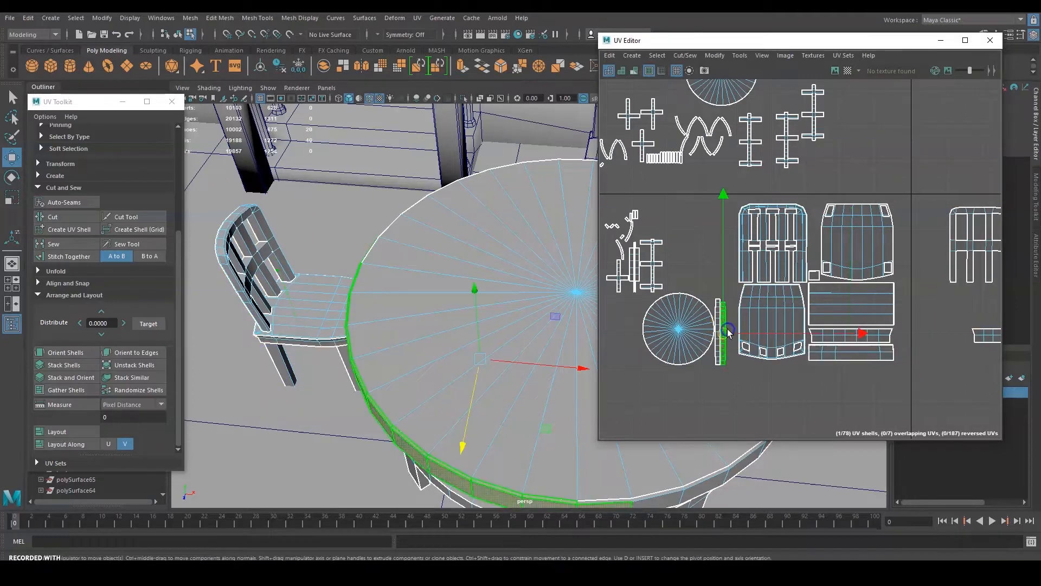
click(689, 317)
scroll(785, 192, down, 2)
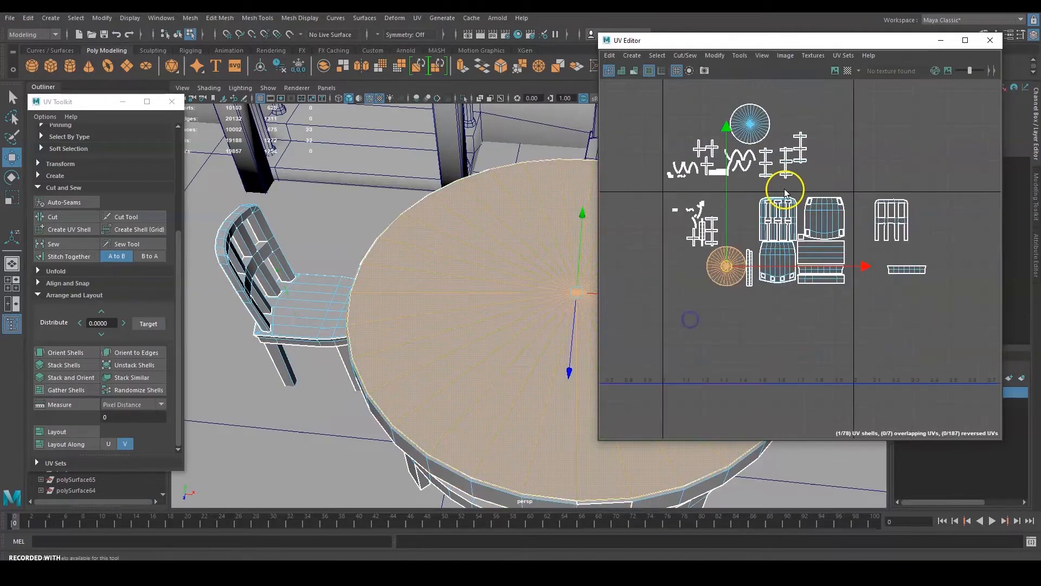
click(851, 188)
Shift the leftover small shells on the left beside the chair shells.
drag(848, 186, 646, 314)
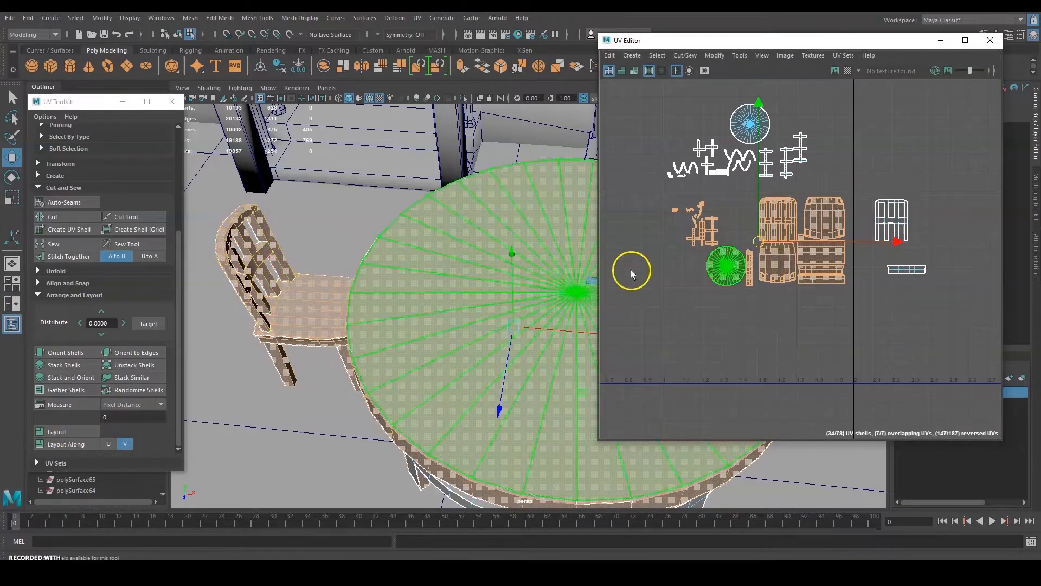
click(664, 216)
drag(662, 199, 732, 220)
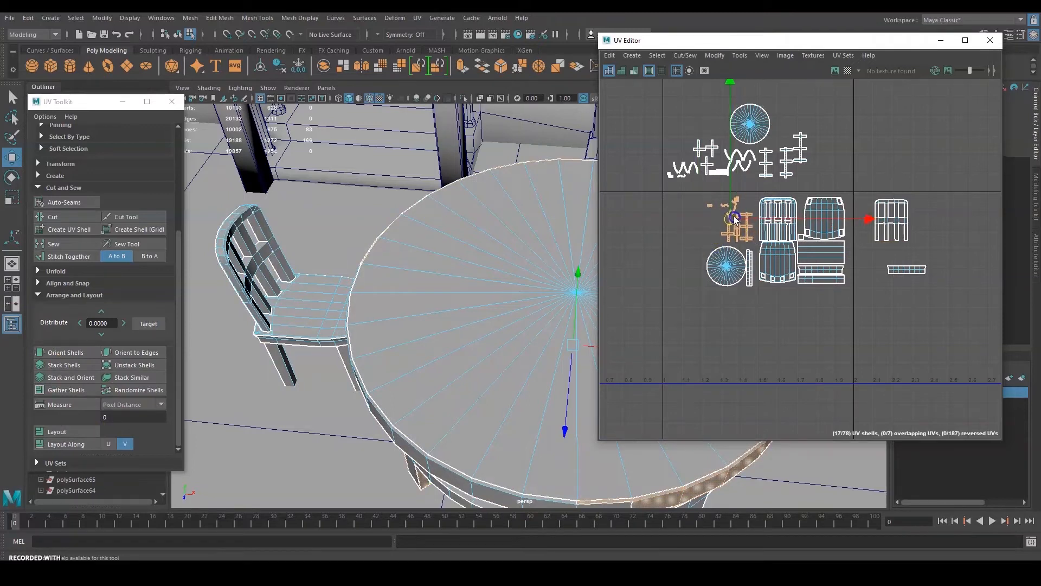
click(857, 159)
scroll(491, 285, down, 10)
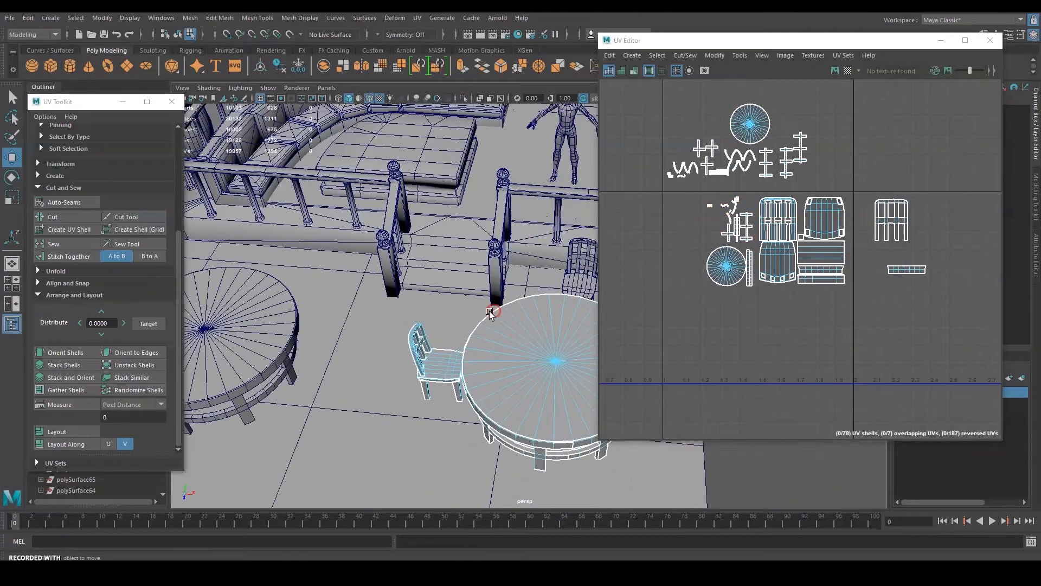
Select the raised platform and curved bench, then centre the viewport on the curved couch.
alt+drag(490, 287, 371, 245)
click(403, 230)
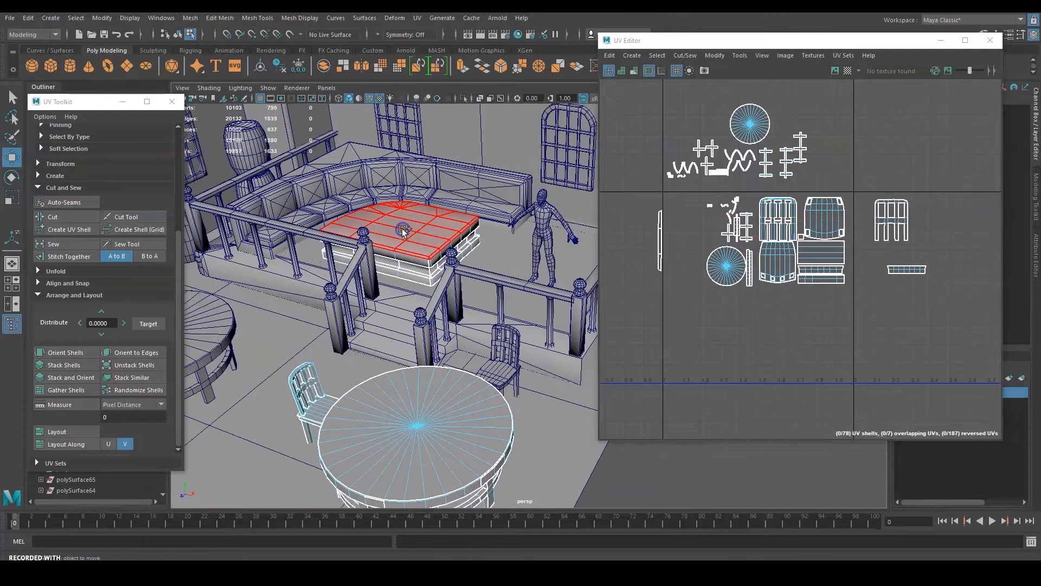
shift+click(435, 172)
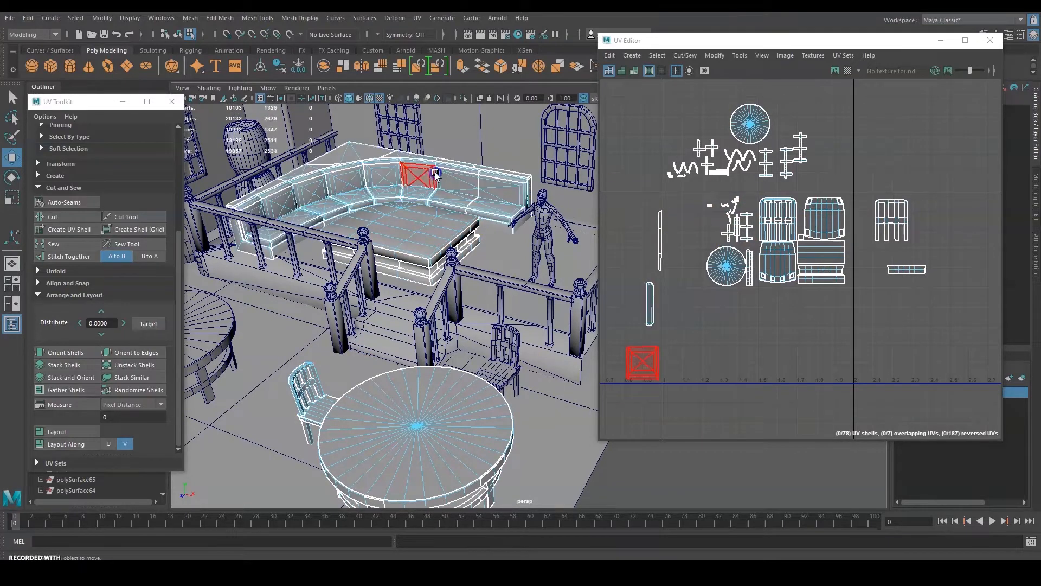
alt+right_drag(842, 337, 786, 326)
alt+middle_drag(786, 325, 906, 311)
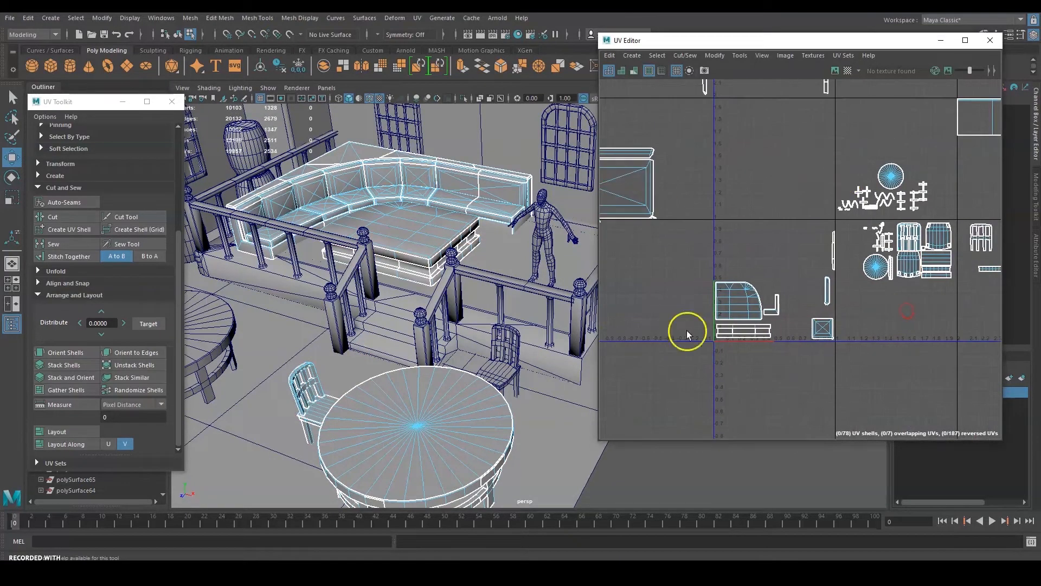
alt+middle_drag(458, 321, 436, 293)
scroll(858, 247, up, 3)
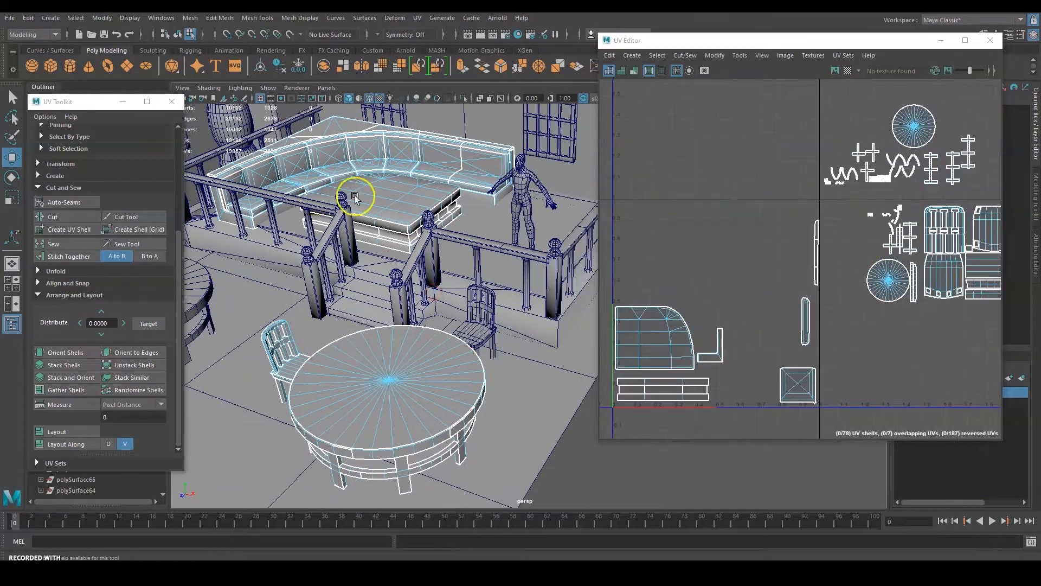
alt+middle_drag(458, 215, 520, 272)
scroll(488, 244, up, 3)
alt+middle_drag(396, 176, 622, 329)
scroll(542, 275, up, 4)
alt+drag(518, 331, 404, 355)
alt+middle_drag(382, 255, 303, 344)
Switch the UV view to face selection and select the square shell's 14 faces.
right_drag(750, 214, 751, 247)
drag(844, 361, 736, 424)
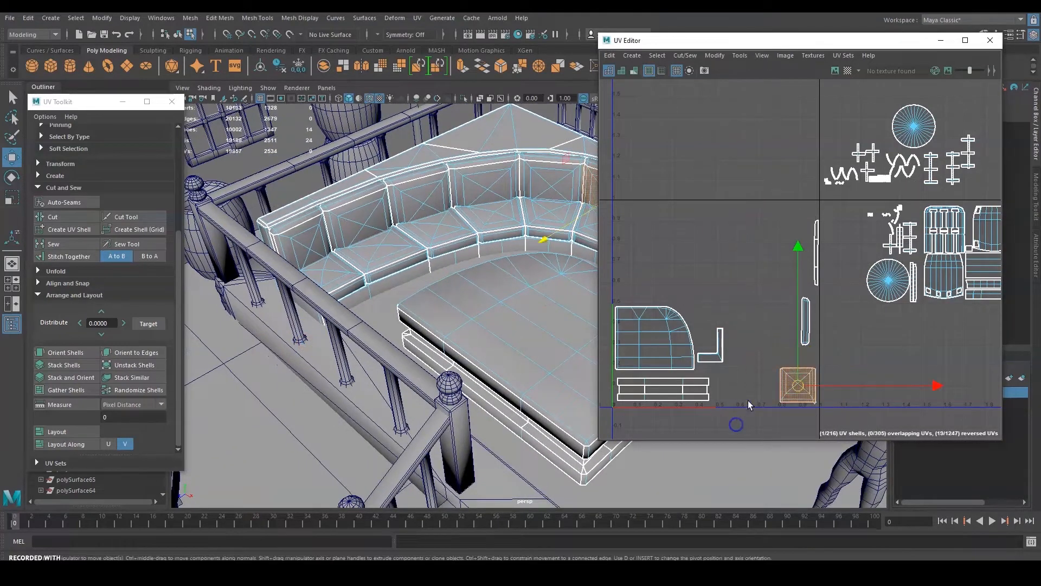
scroll(360, 203, down, 4)
alt+middle_drag(360, 202, 276, 249)
scroll(506, 214, up, 4)
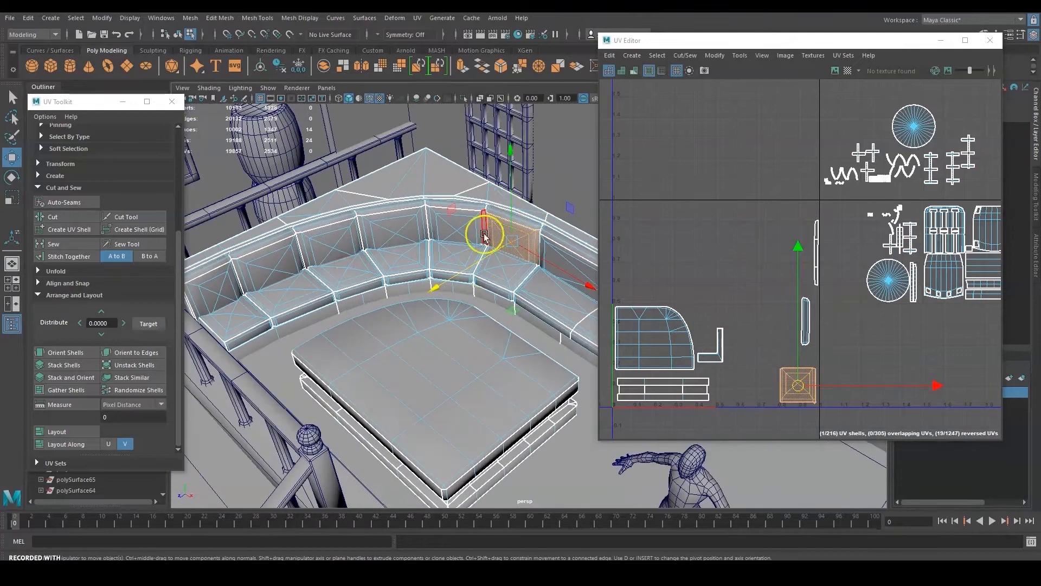
scroll(836, 258, down, 6)
mouse_move(838, 258)
alt+middle_down()
mouse_move(770, 218)
mouse_move(715, 214)
mouse_move(884, 272)
mouse_move(830, 272)
alt+middle_up()
scroll(816, 259, up, 4)
scroll(884, 272, down, 4)
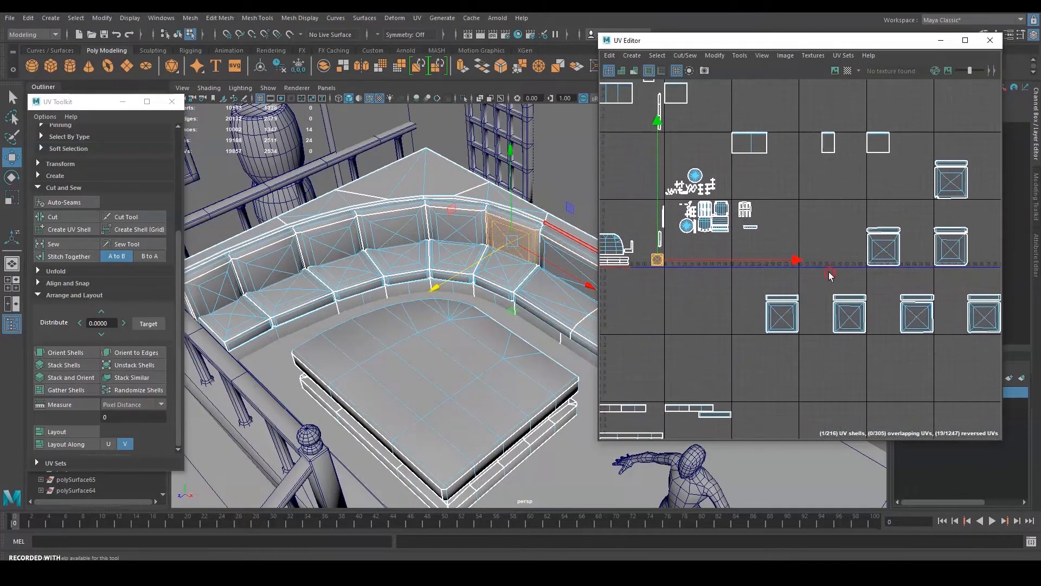
Marquee-select the whole bottom row of couch cushion shells.
drag(738, 282, 1006, 371)
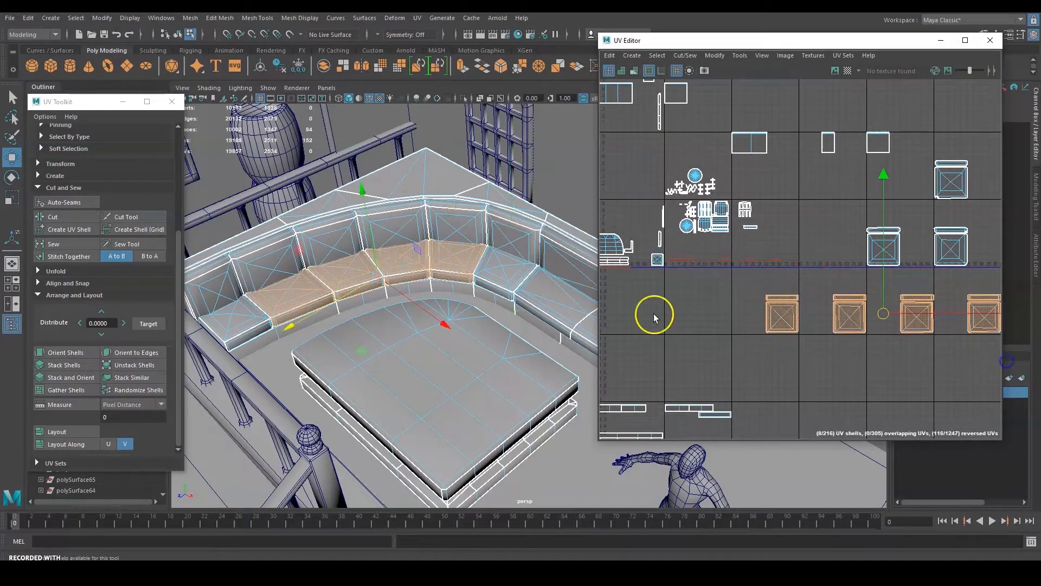
alt+middle_drag(886, 367, 781, 363)
scroll(776, 361, down, 4)
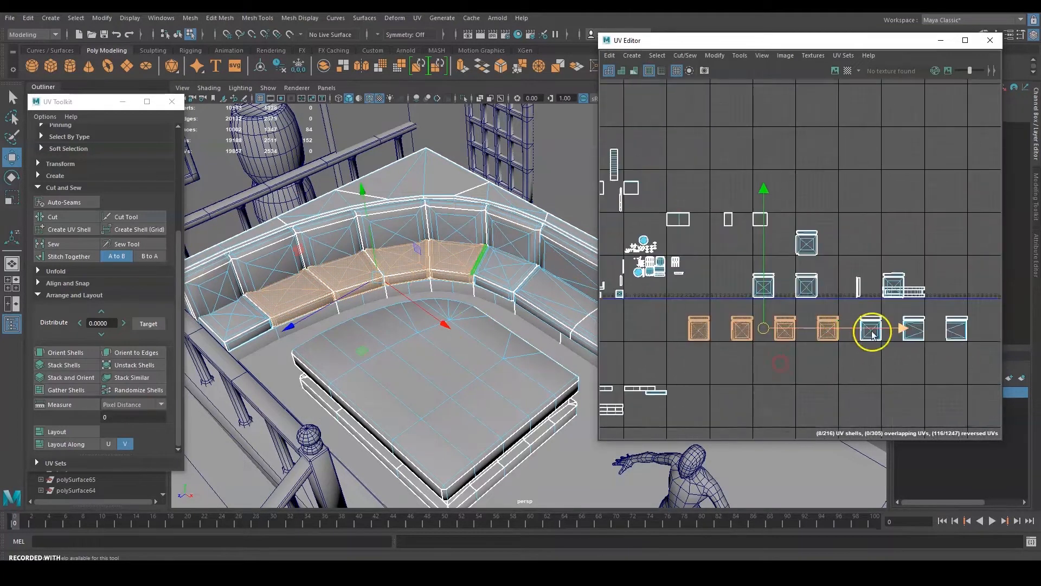
alt+middle_drag(872, 331, 859, 333)
drag(962, 312, 680, 371)
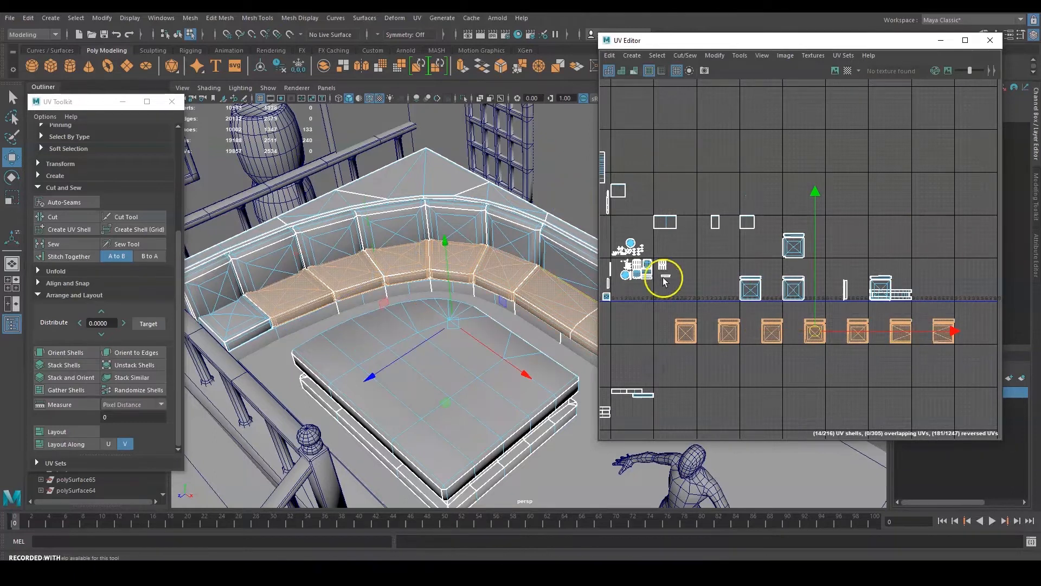
Bring the small UV shell cluster into the centre of the UV view.
alt+middle_drag(653, 253, 837, 258)
scroll(837, 259, up, 7)
alt+middle_drag(876, 308, 819, 243)
scroll(877, 246, down, 2)
alt+middle_drag(696, 289, 736, 294)
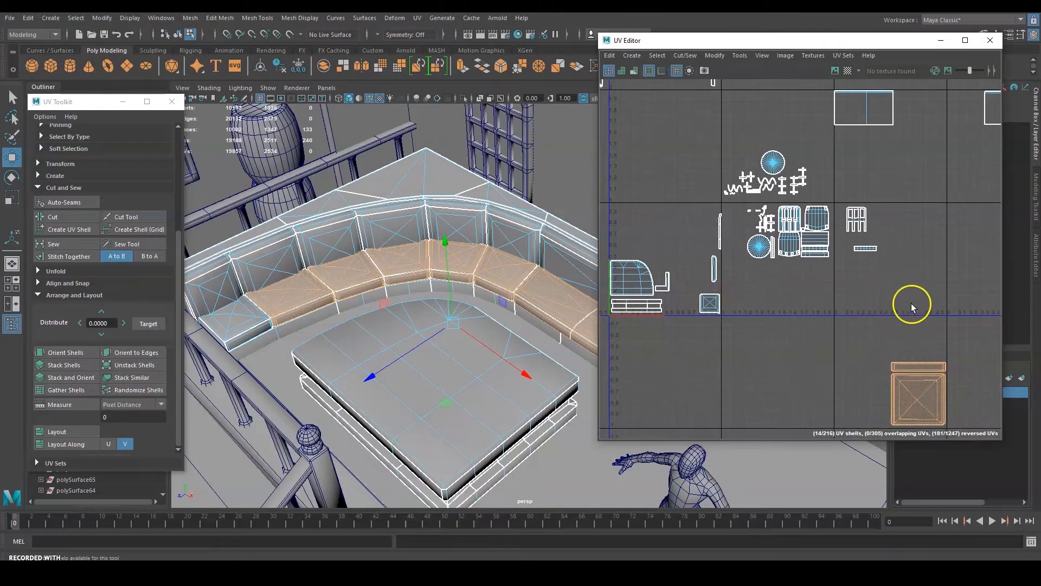
Pan across the UV layout to the square shell and select it.
alt+middle_drag(912, 303, 699, 255)
alt+middle_drag(772, 336, 785, 327)
alt+middle_drag(902, 324, 700, 305)
scroll(730, 305, down, 3)
alt+middle_drag(808, 296, 977, 326)
alt+middle_drag(730, 284, 884, 298)
scroll(717, 260, up, 6)
alt+middle_drag(868, 342, 680, 202)
scroll(742, 249, up, 4)
drag(756, 205, 652, 325)
Select the bottom cushion's UV shells, narrowing down to just the strip shell.
alt+middle_drag(488, 330, 514, 343)
alt+drag(514, 344, 519, 335)
alt+middle_drag(847, 203, 923, 268)
scroll(802, 230, down, 6)
click(706, 225)
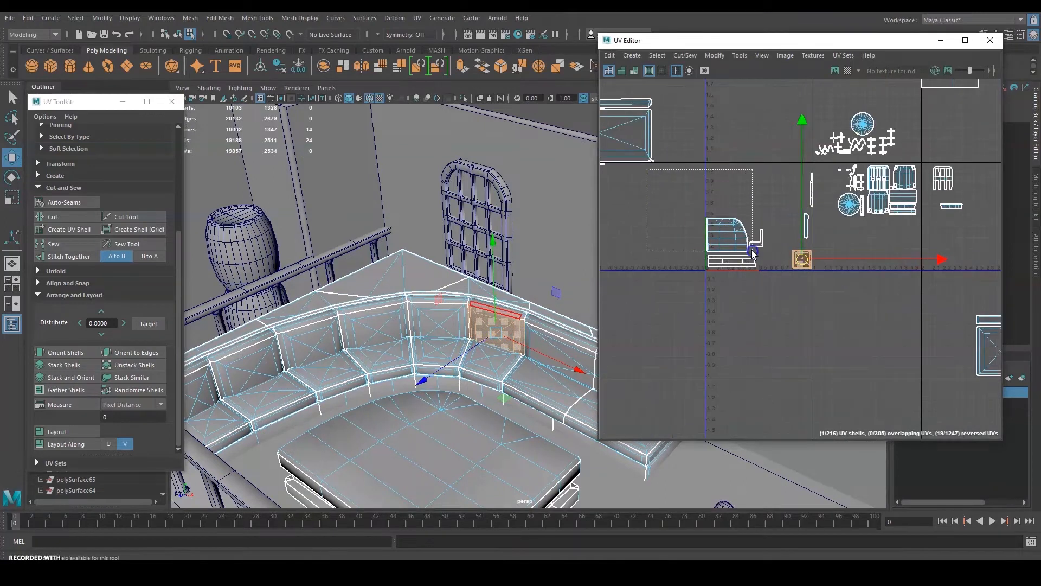
scroll(746, 281, up, 3)
drag(745, 281, 622, 238)
Drop the couch front face and select the couch side face with the Q select tool.
alt+drag(493, 295, 416, 339)
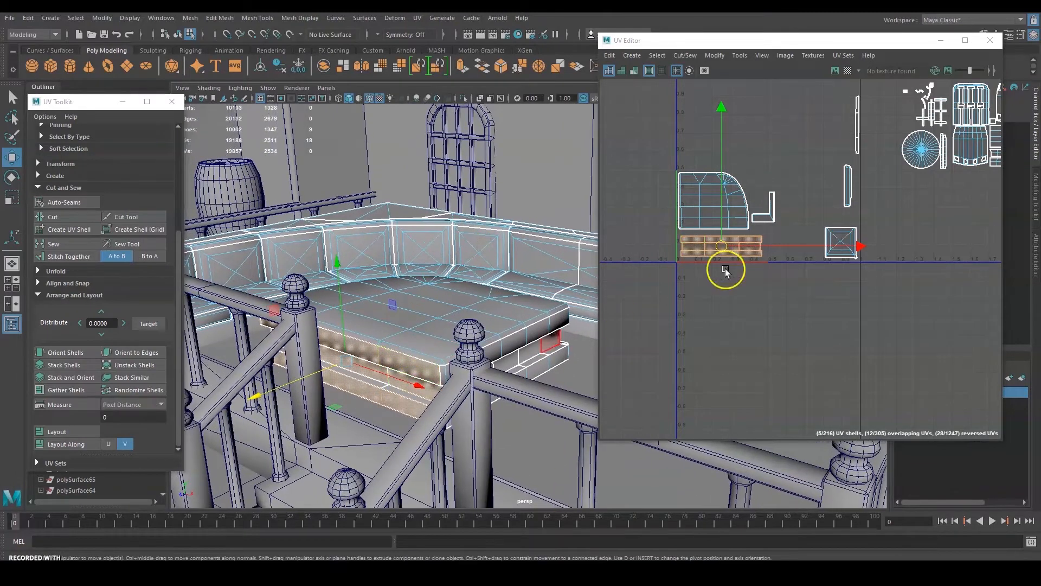
scroll(725, 268, down, 6)
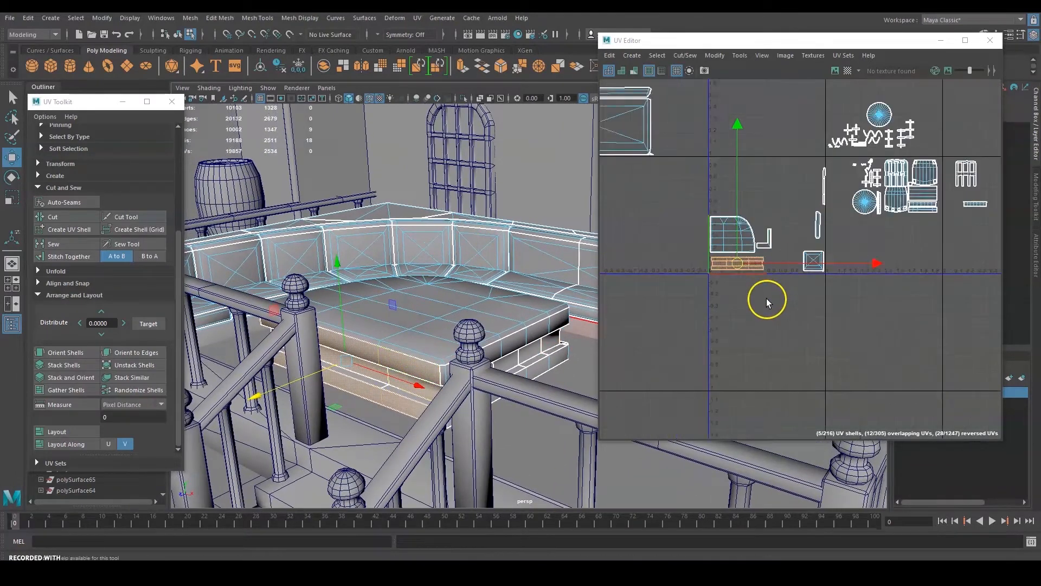
click(513, 340)
key(q)
click(524, 343)
Frame the side face's UV shell and marquee the overlapping brick-like shells.
key(f)
drag(935, 249, 800, 294)
scroll(442, 336, down, 5)
scroll(441, 362, down, 8)
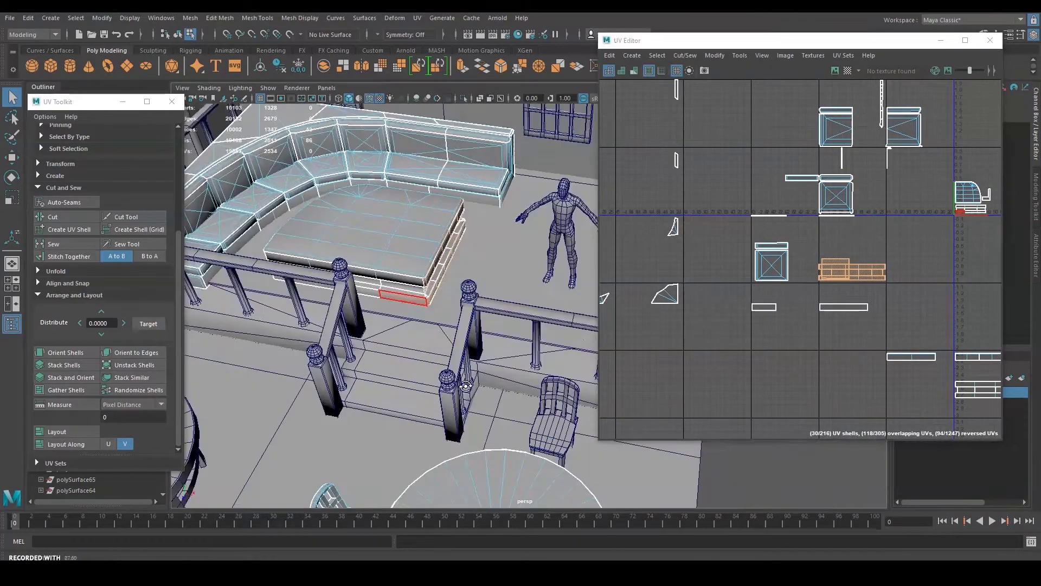
scroll(718, 250, down, 6)
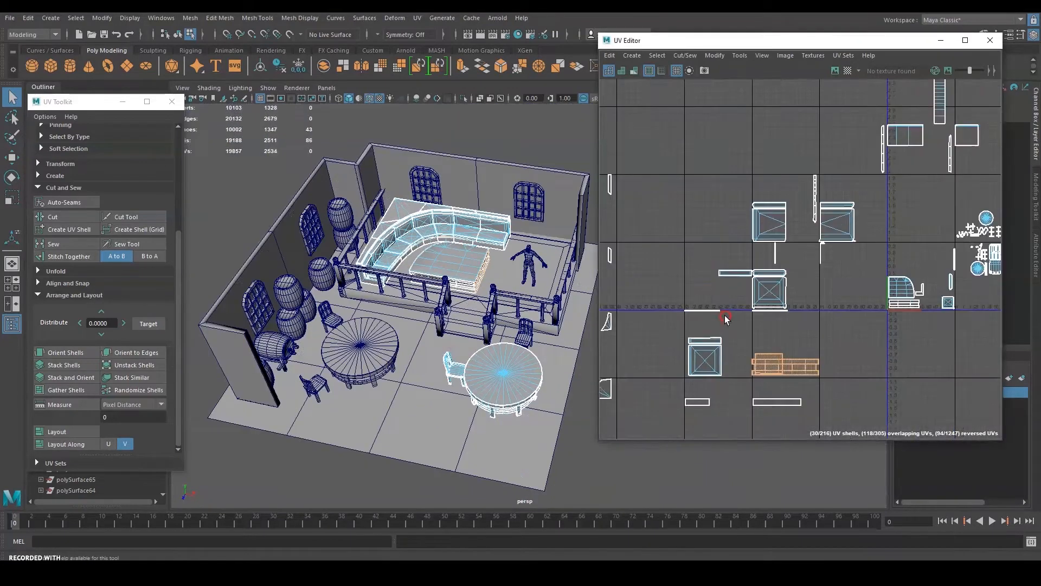
alt+middle_drag(837, 307, 746, 269)
right_drag(717, 197, 755, 194)
Return to object mode and review the couch's UV shells, briefly checking the square table.
right_drag(416, 239, 464, 225)
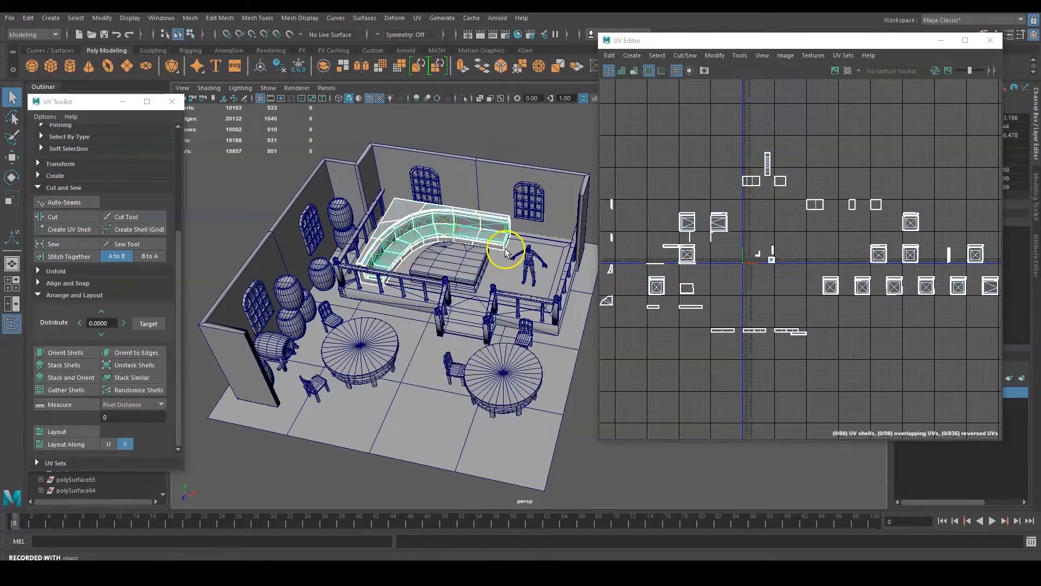
click(456, 284)
click(483, 229)
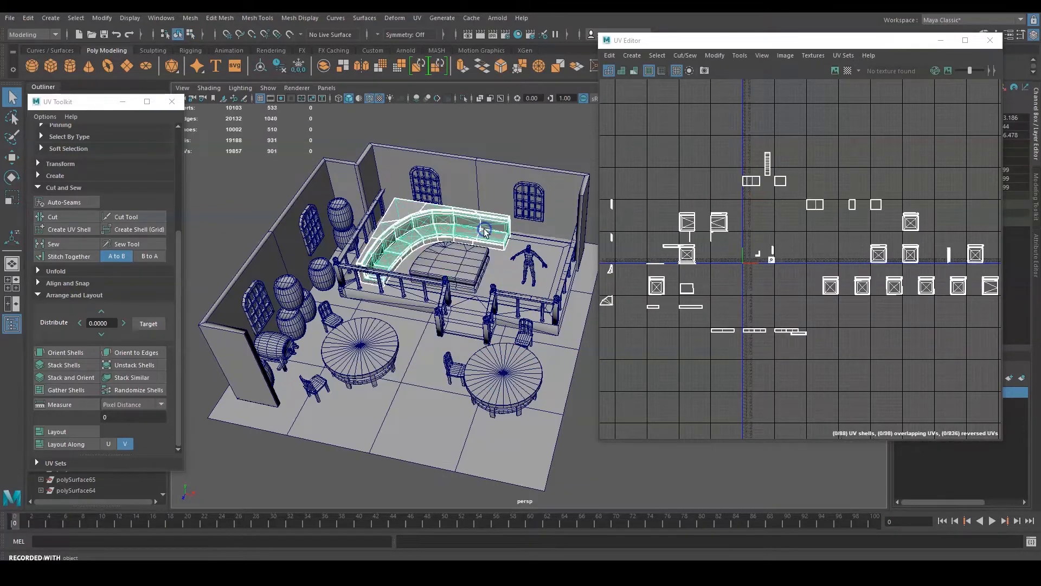
scroll(795, 254, up, 5)
alt+middle_drag(862, 278, 818, 316)
scroll(838, 304, down, 7)
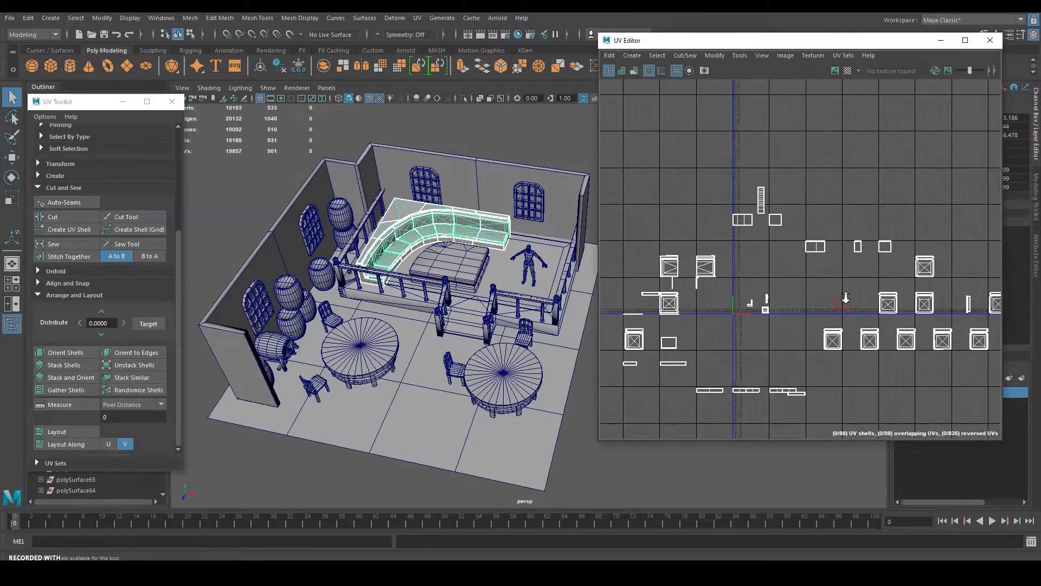
scroll(897, 349, up, 6)
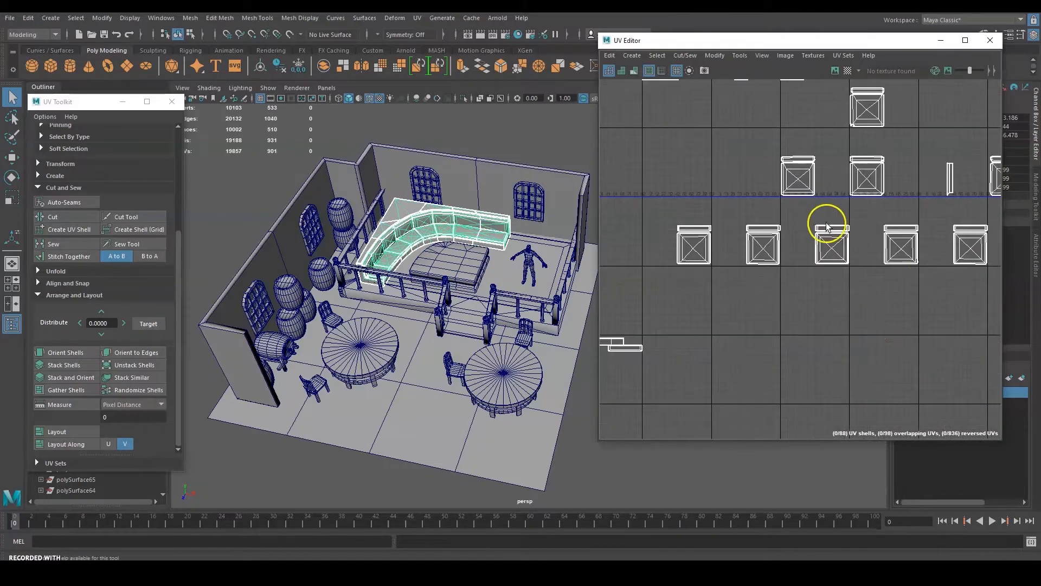
alt+middle_drag(700, 201, 830, 250)
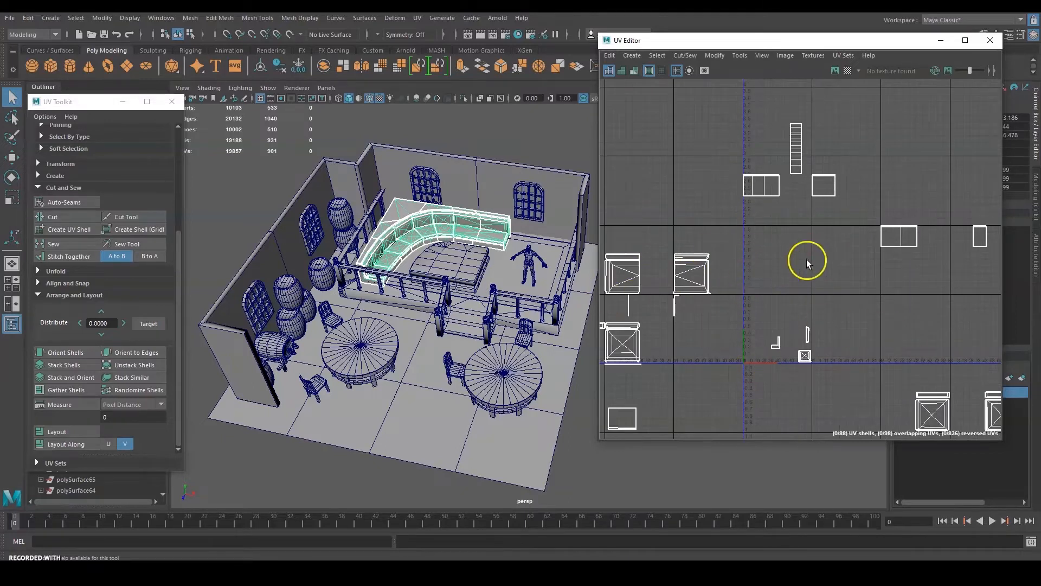
Select the seat cushion to see its UVs, then clear the selection.
click(470, 255)
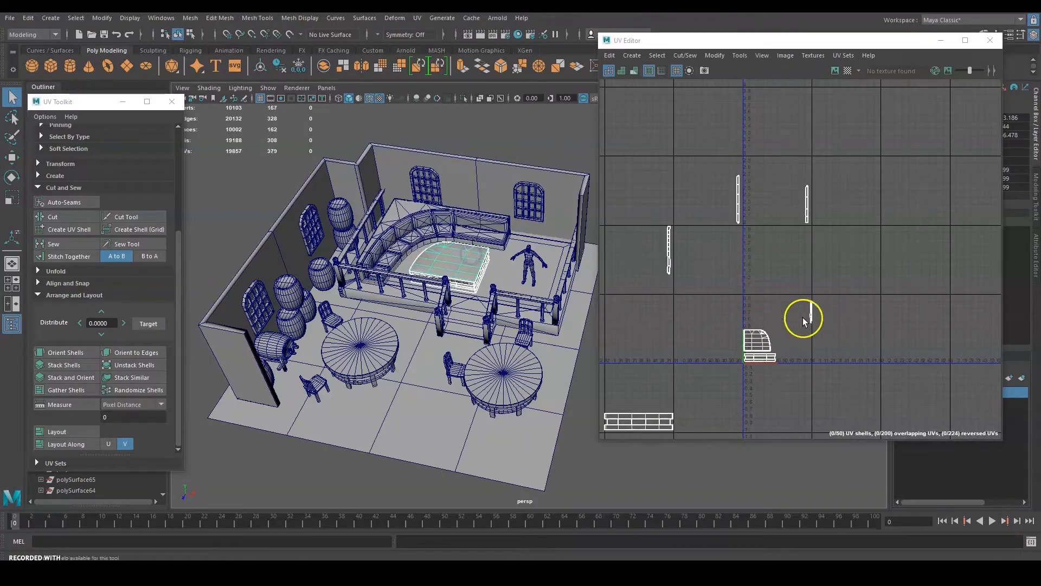
scroll(803, 318, up, 5)
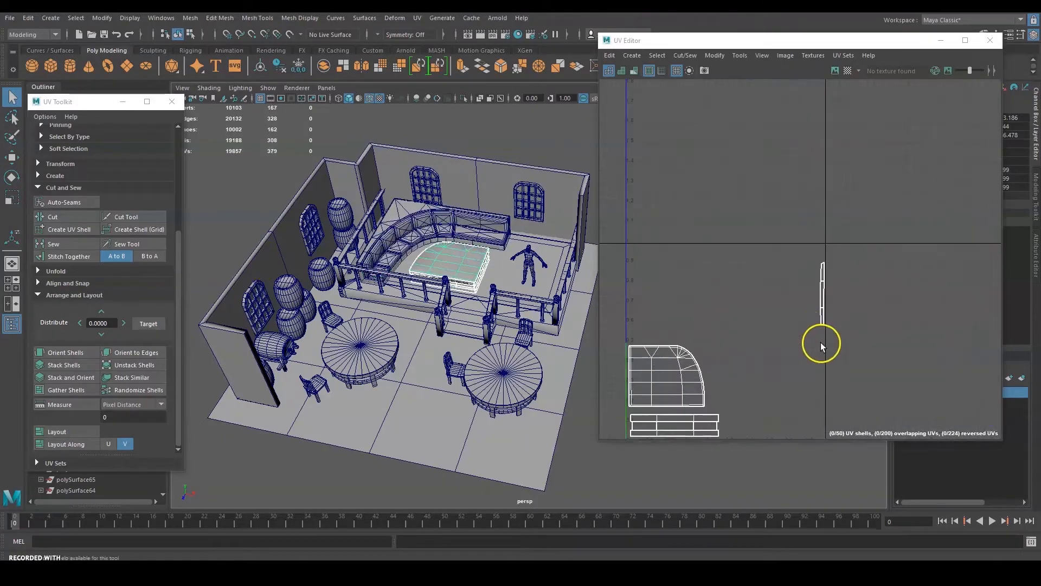
click(549, 130)
alt+drag(482, 266, 410, 241)
scroll(400, 240, up, 4)
alt+middle_drag(328, 322, 399, 319)
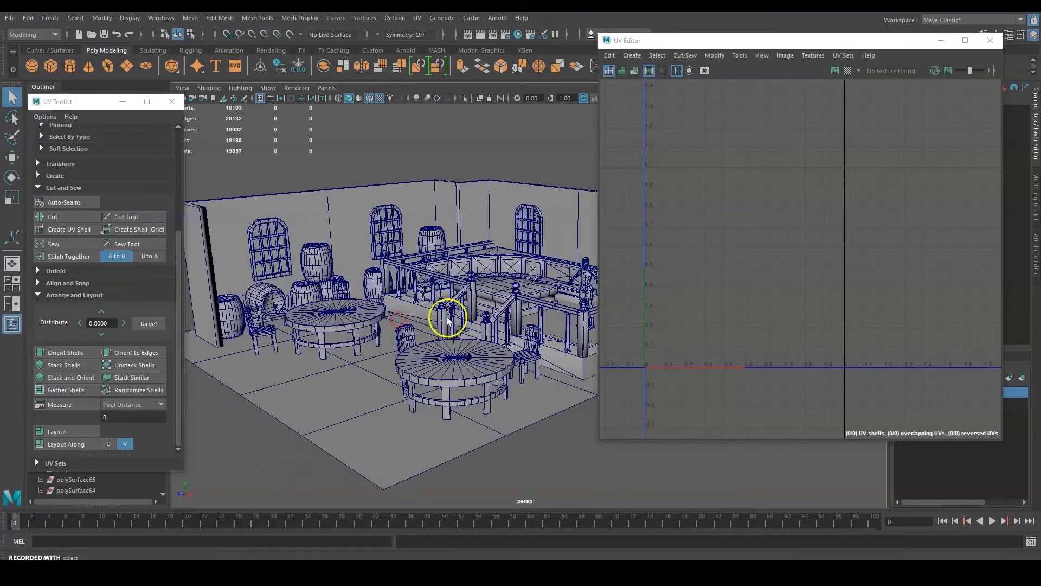
Zoom into the tavern and drag the UV Editor window right to enlarge the 3D view.
scroll(481, 295, up, 3)
drag(733, 40, 810, 82)
alt+middle_drag(467, 252, 511, 246)
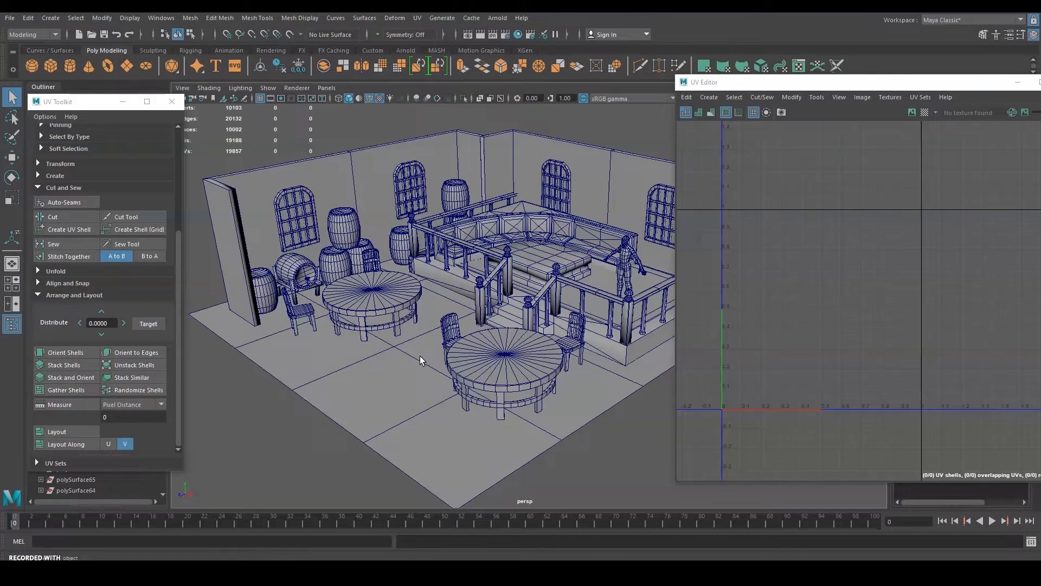
Select the back wall, floor and stage platform together.
click(377, 169)
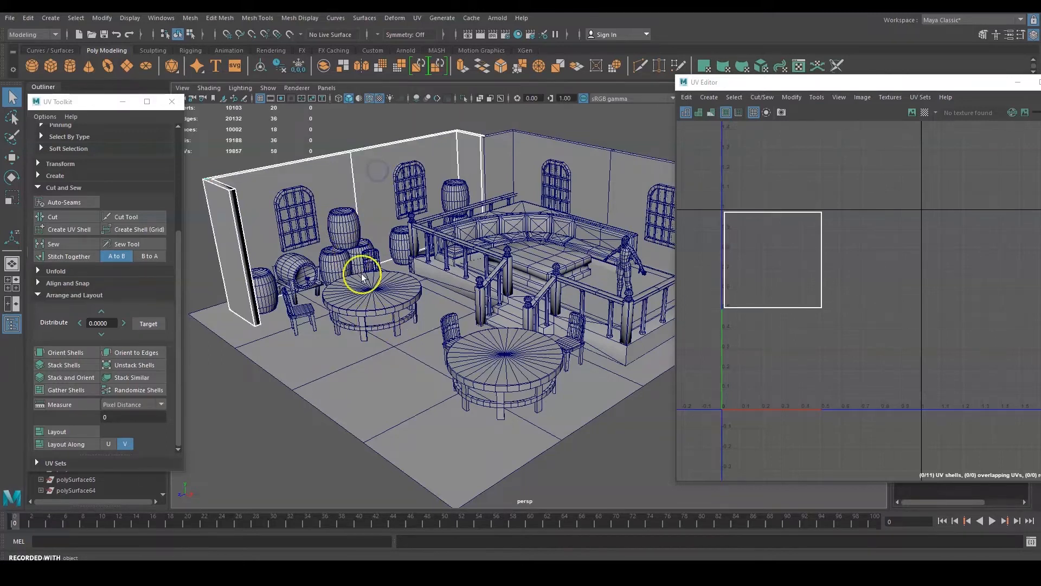
shift+click(400, 360)
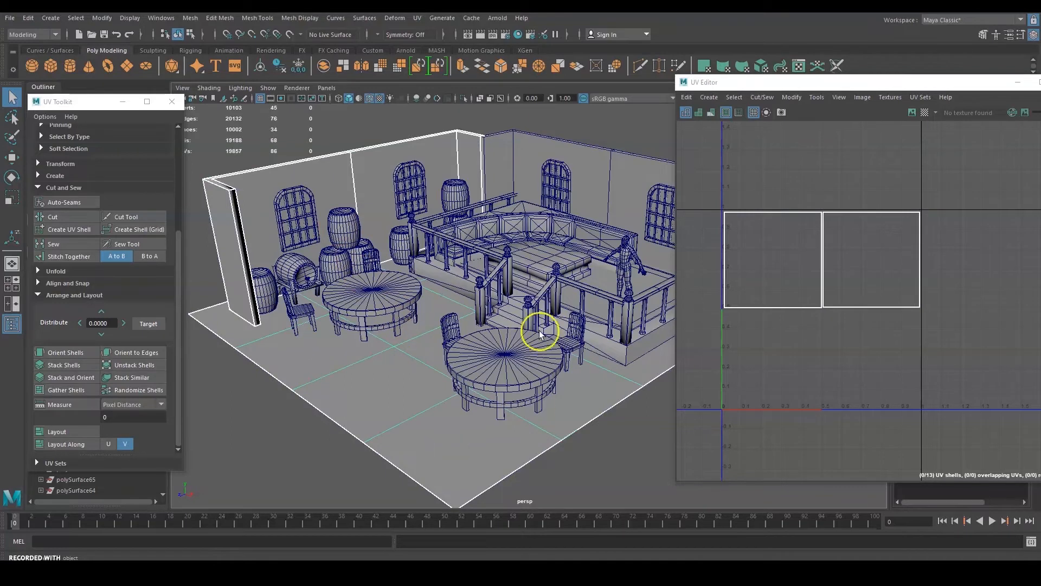
shift+click(611, 356)
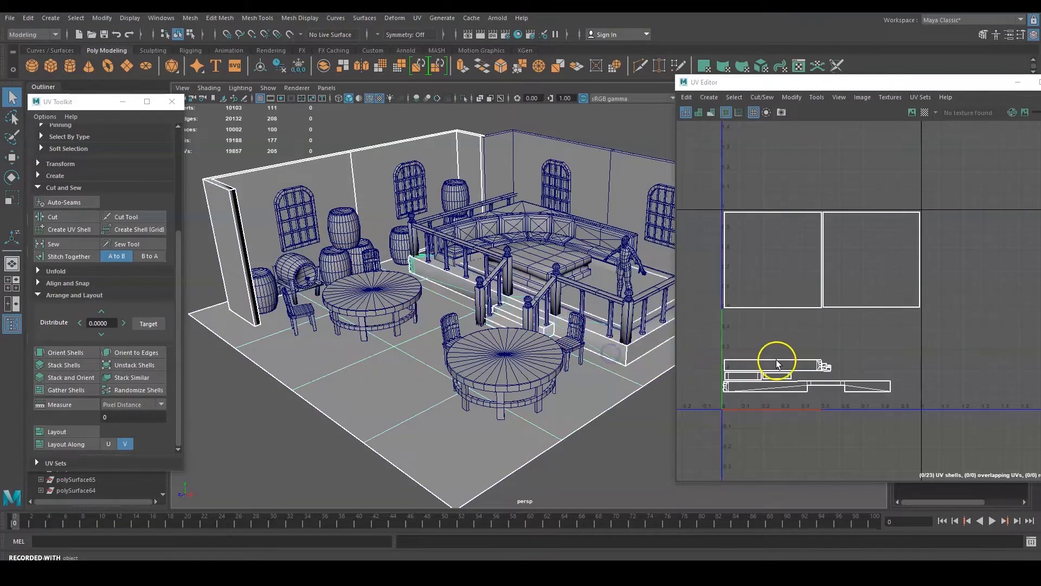
scroll(927, 367, down, 5)
alt+middle_drag(976, 353, 857, 329)
scroll(777, 294, up, 5)
scroll(817, 319, up, 2)
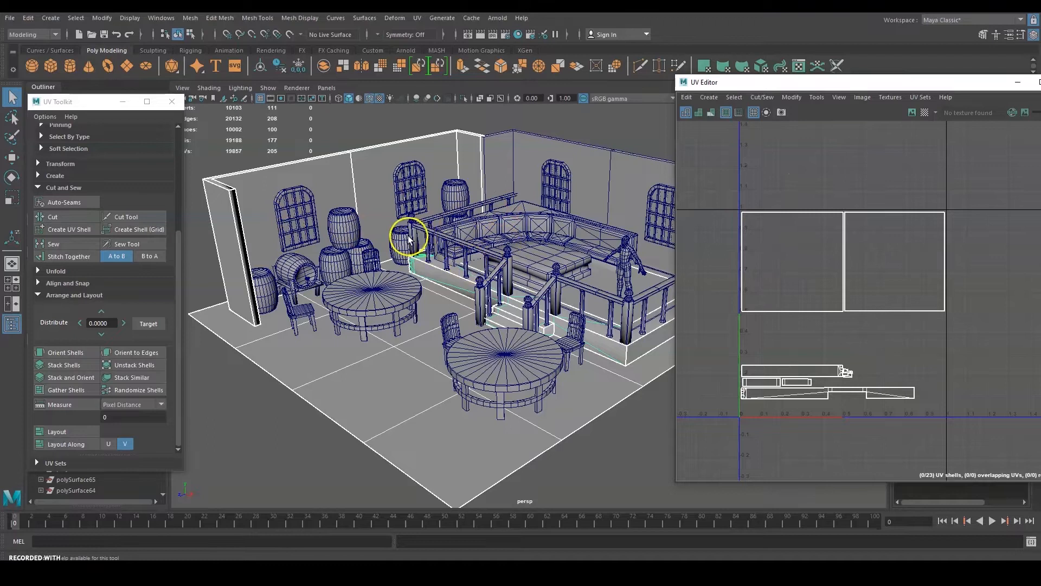
scroll(388, 236, up, 2)
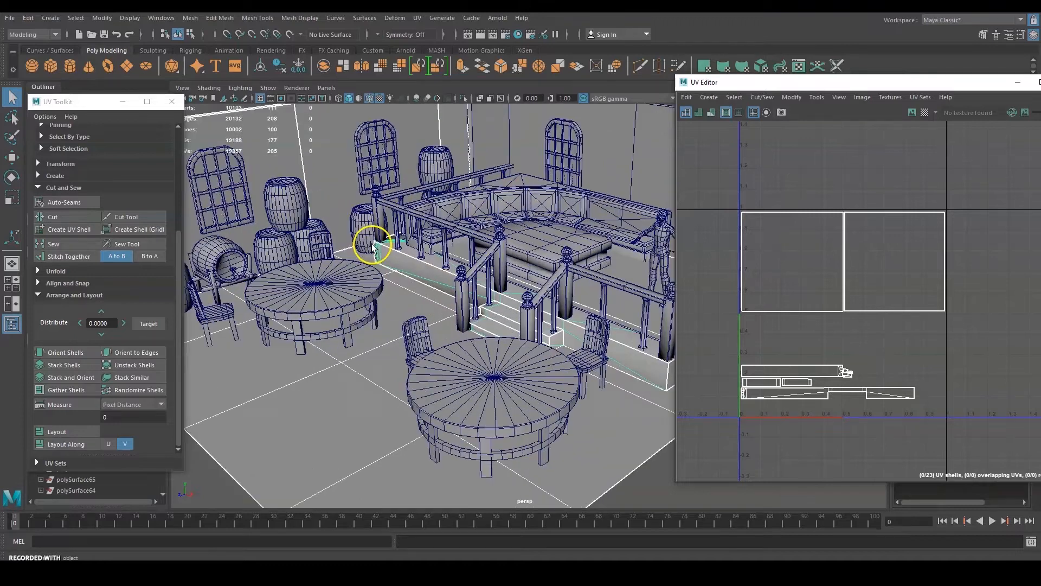
Add the arched window and raised platform floor to the selection.
click(235, 222)
alt+drag(617, 297, 514, 362)
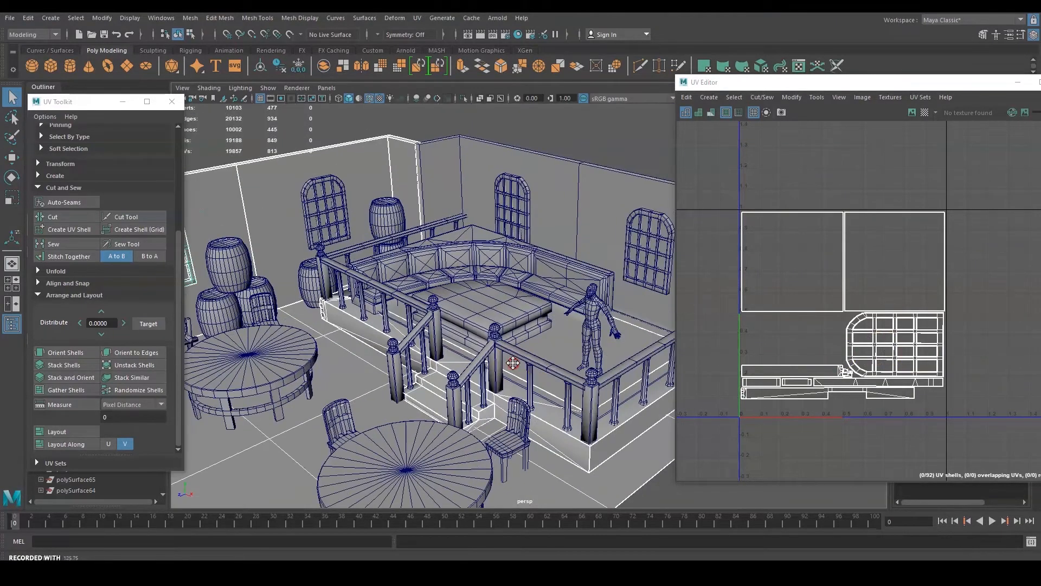
shift+click(554, 347)
mouse_move(913, 328)
alt+middle_down()
mouse_move(916, 235)
mouse_move(913, 342)
alt+middle_up()
scroll(915, 235, up, 3)
alt+middle_drag(476, 324, 465, 265)
scroll(444, 344, up, 4)
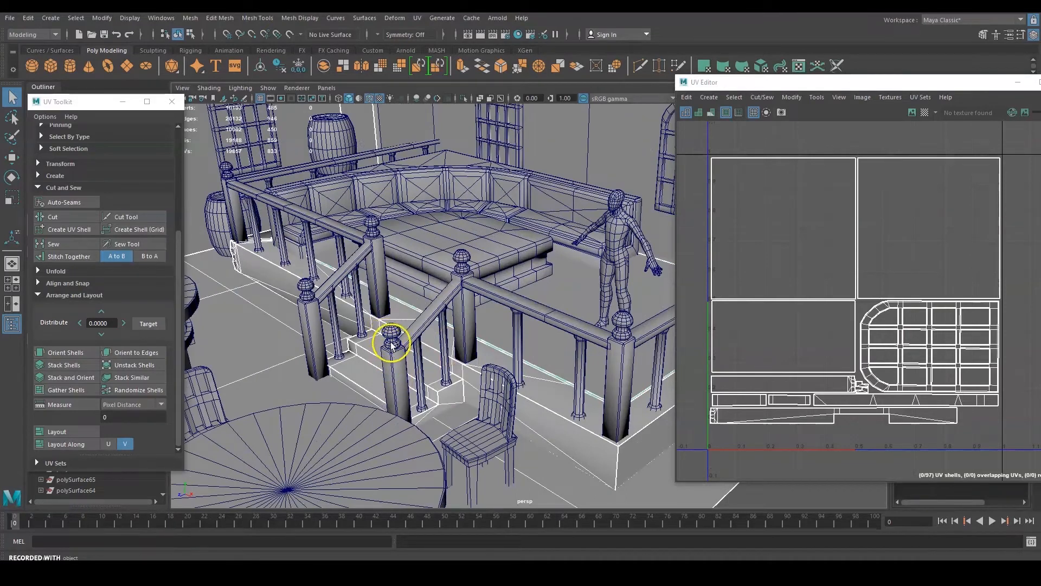
Add the newel post, stair baluster and long rail, then centre their small UV shells.
shift+click(393, 336)
shift+click(396, 373)
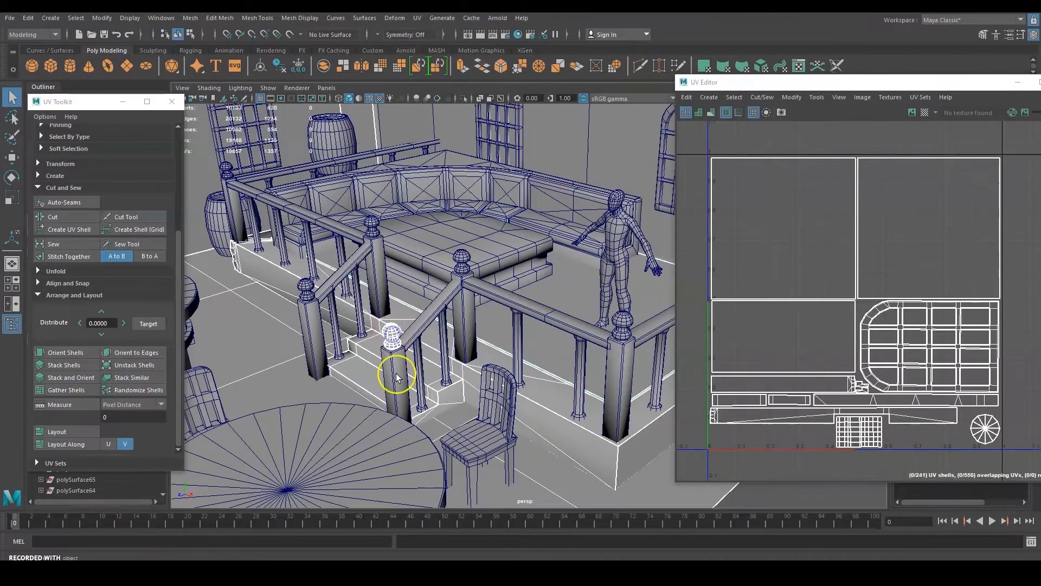
shift+click(422, 356)
shift+click(505, 302)
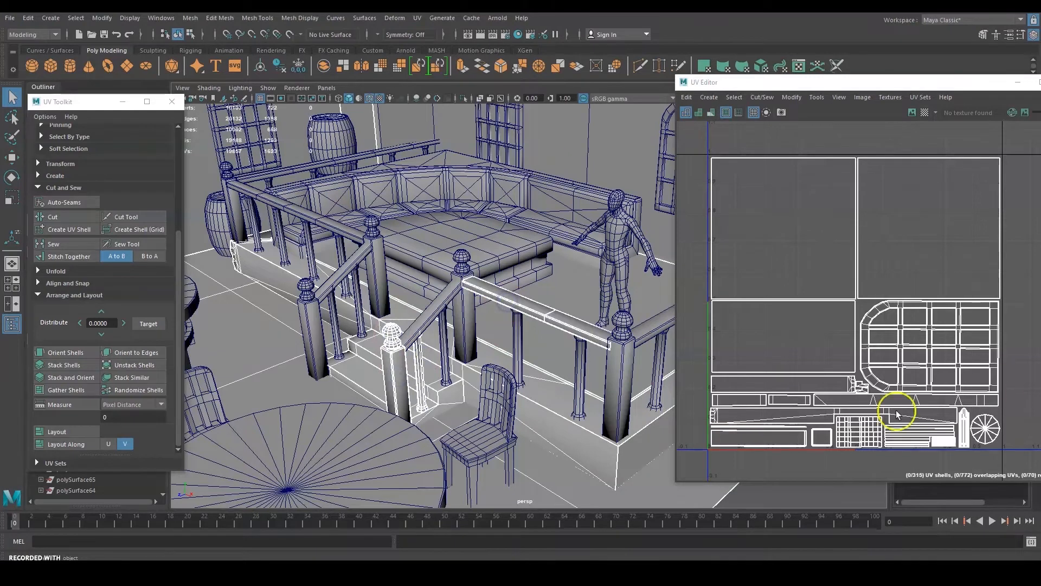
alt+middle_drag(886, 367, 879, 357)
scroll(351, 273, down, 3)
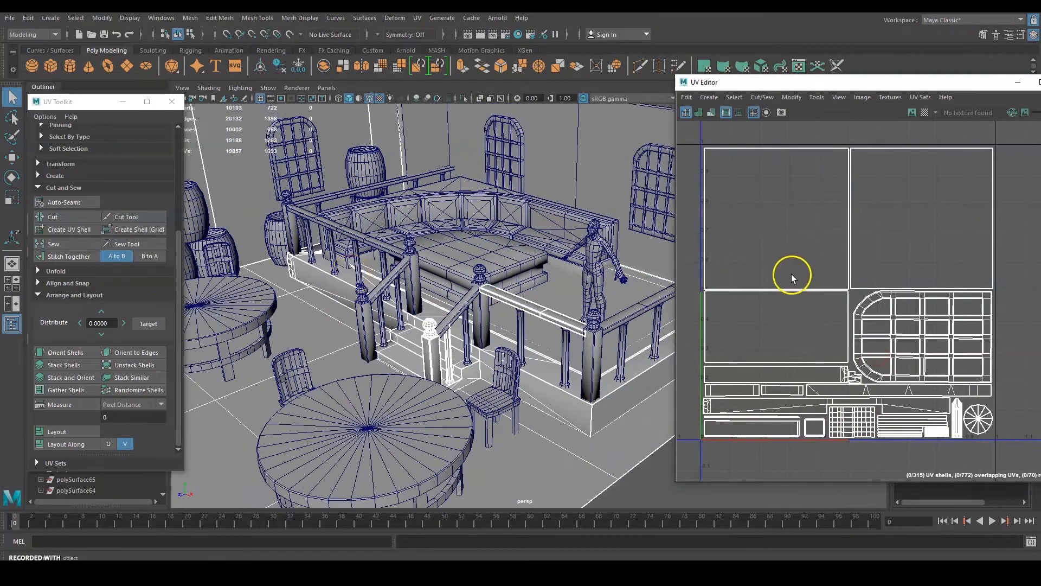
scroll(792, 275, down, 6)
alt+middle_drag(790, 302, 898, 259)
scroll(844, 228, up, 4)
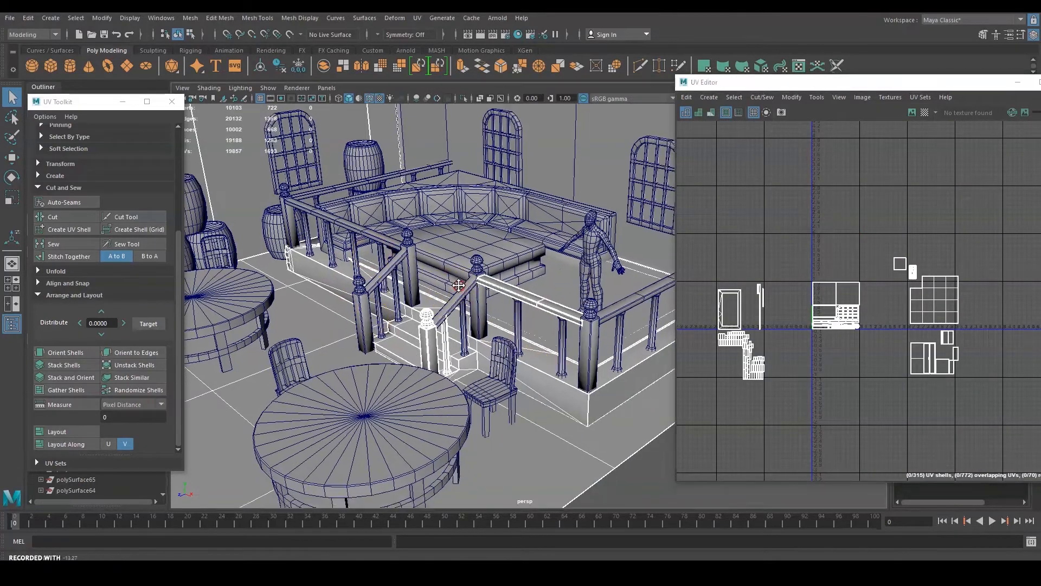
Select the stair handrail while inspecting the railing, then frame the 0-1 UV tile.
scroll(442, 267, up, 5)
alt+middle_drag(286, 370, 442, 344)
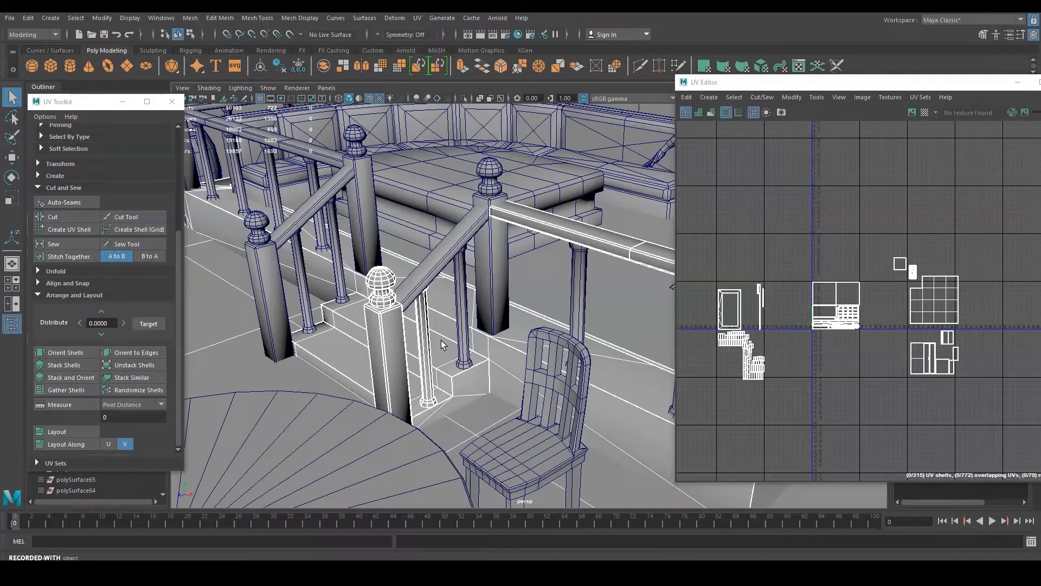
click(541, 248)
alt+middle_drag(543, 267, 516, 291)
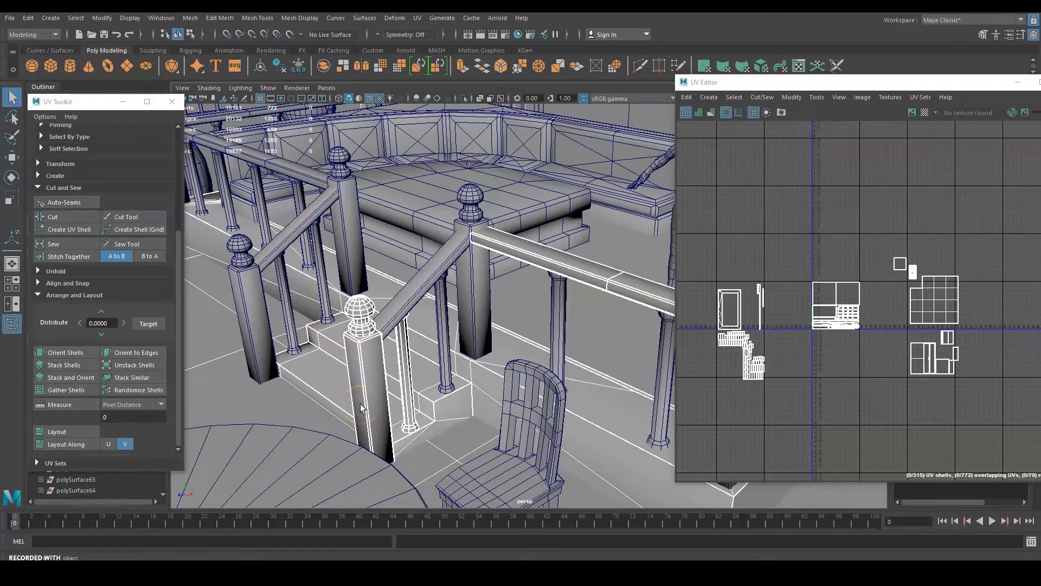
alt+middle_drag(525, 330, 407, 278)
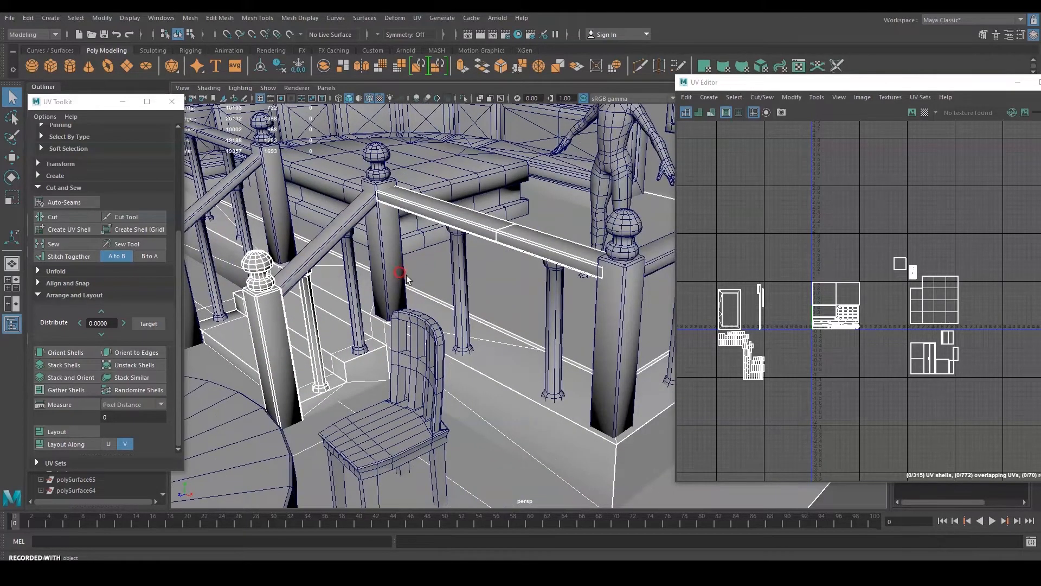
alt+drag(530, 293, 572, 298)
alt+middle_drag(449, 288, 513, 306)
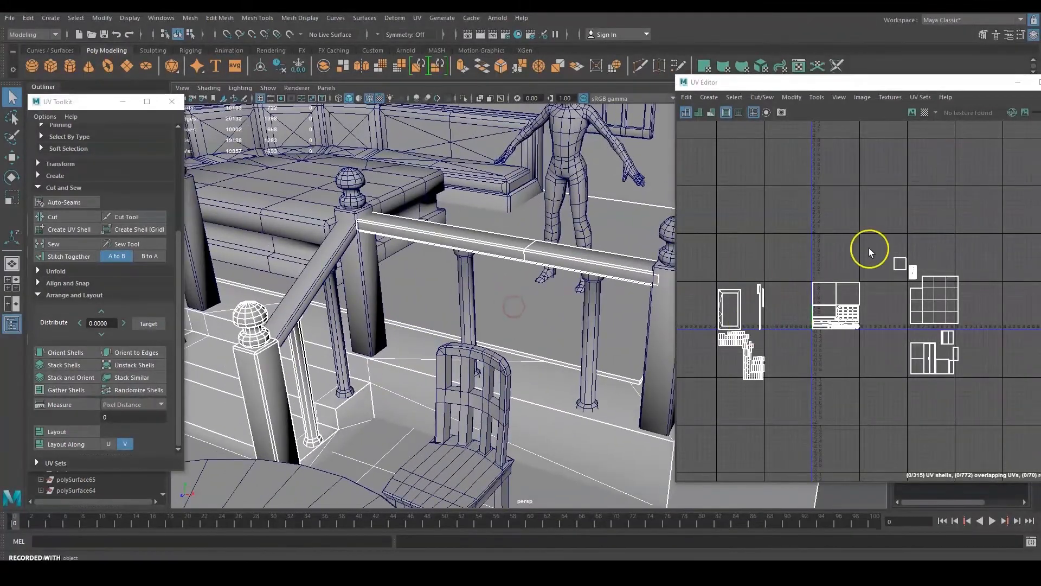
scroll(851, 298, up, 8)
alt+middle_drag(851, 298, 918, 249)
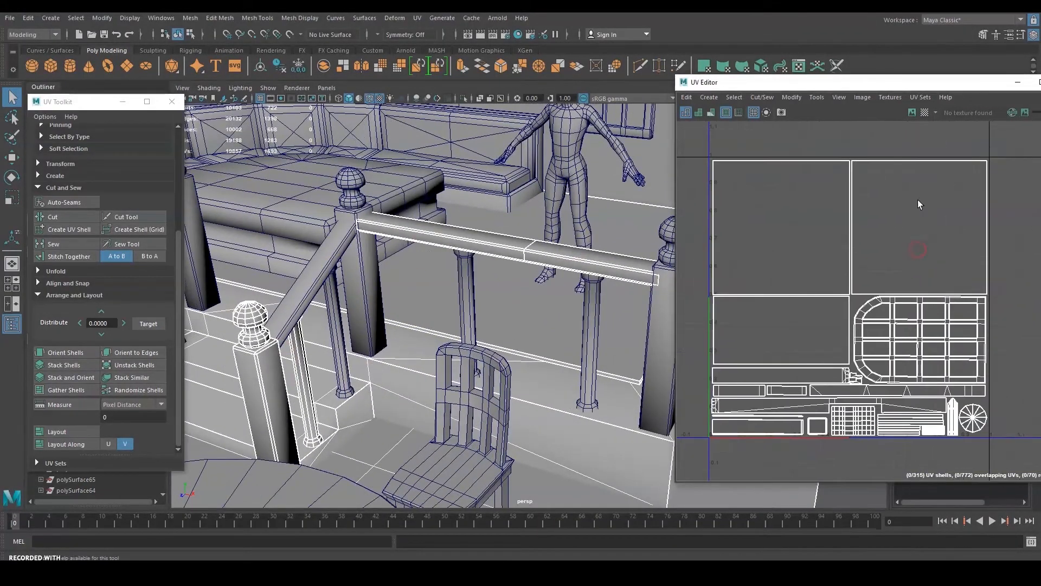
Reposition the UV Editor window beside the room view.
drag(864, 83, 759, 68)
scroll(377, 232, down, 10)
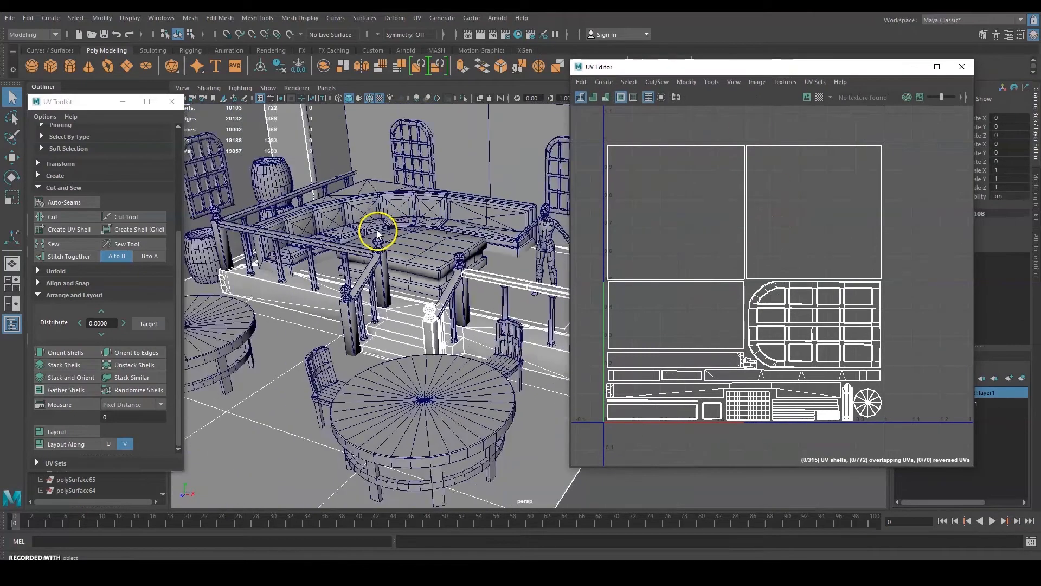
scroll(455, 235, up, 2)
alt+drag(454, 235, 438, 255)
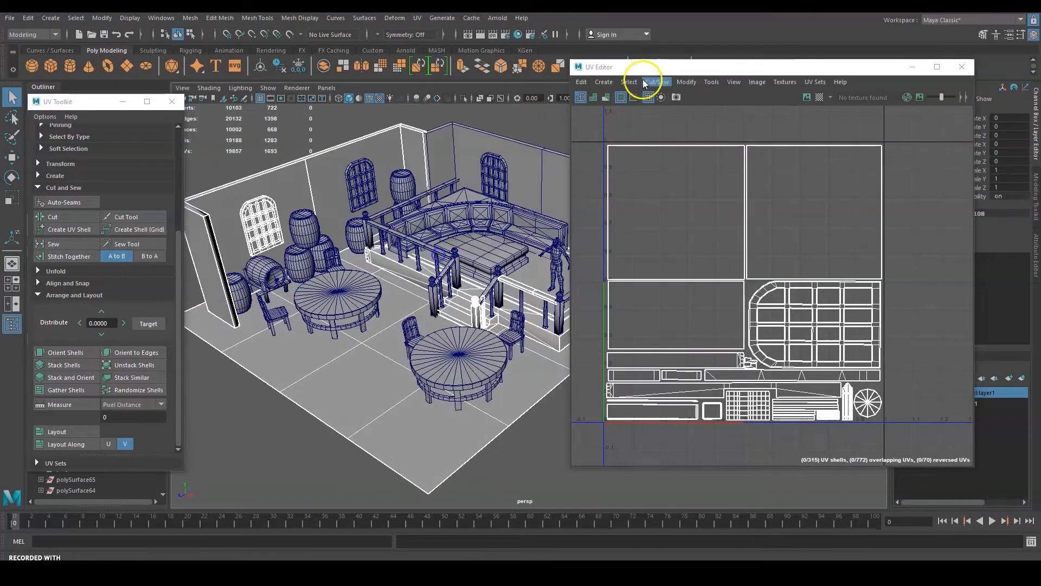
drag(658, 70, 723, 81)
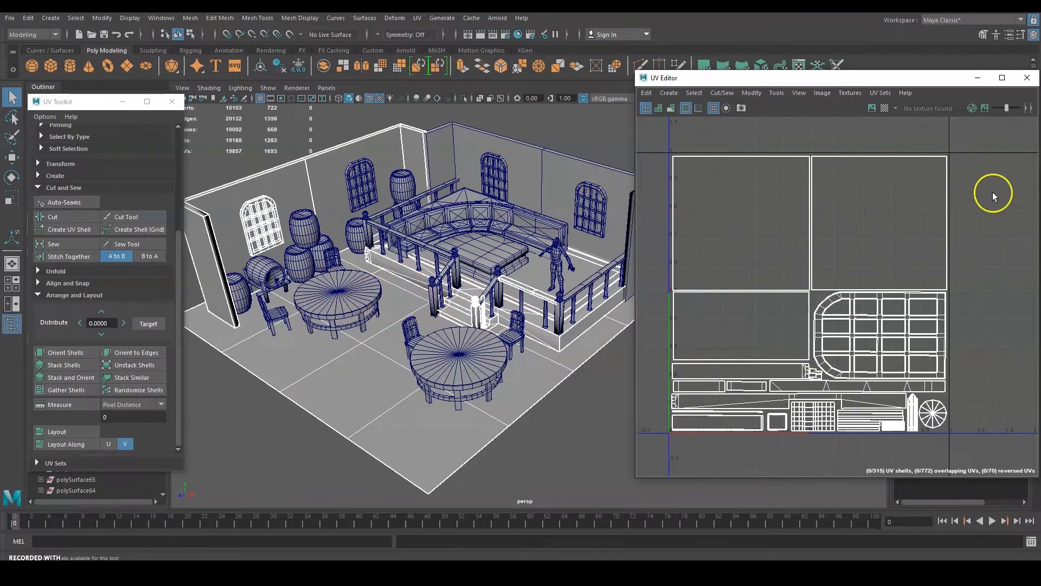
drag(732, 76, 679, 72)
Open Image > UV Snapshot and set the output file name to Room01_UV.
click(777, 88)
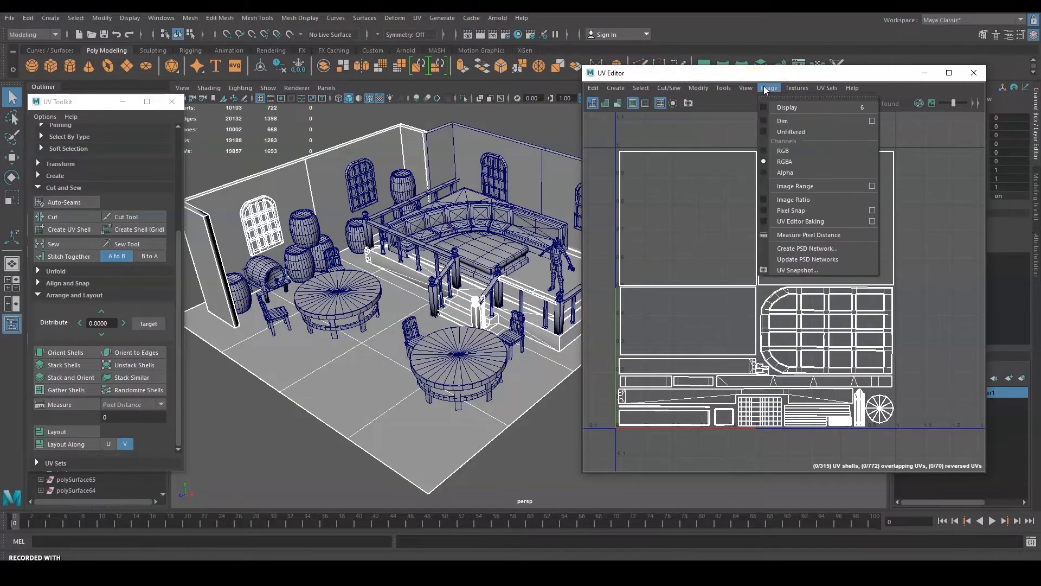
click(812, 271)
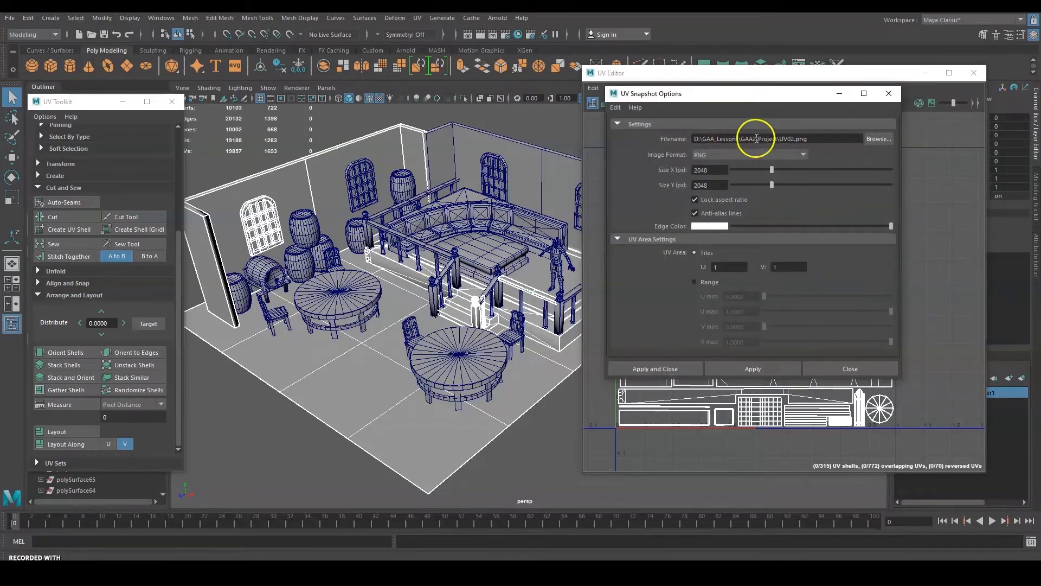
click(818, 141)
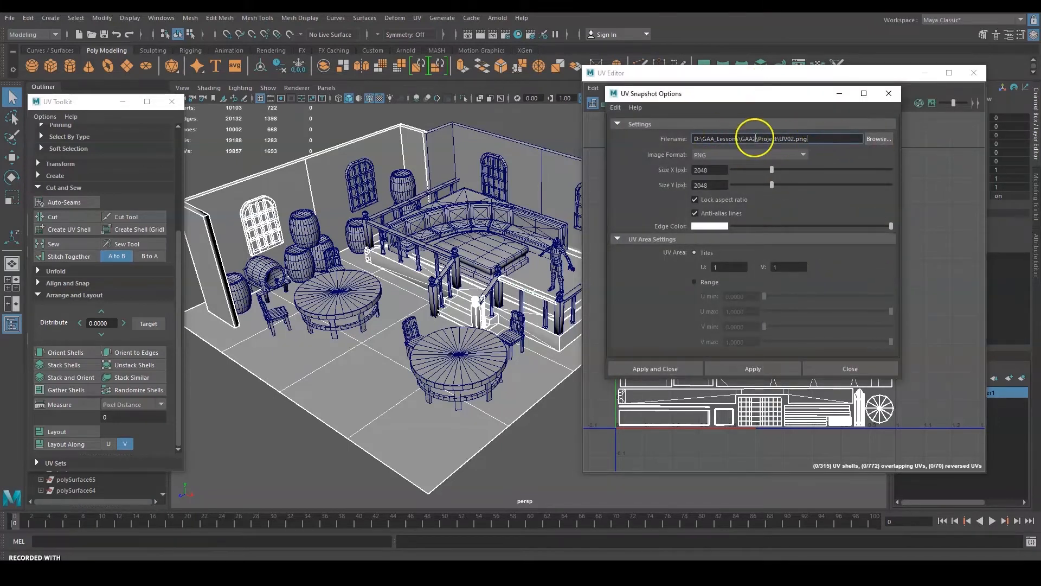
click(865, 139)
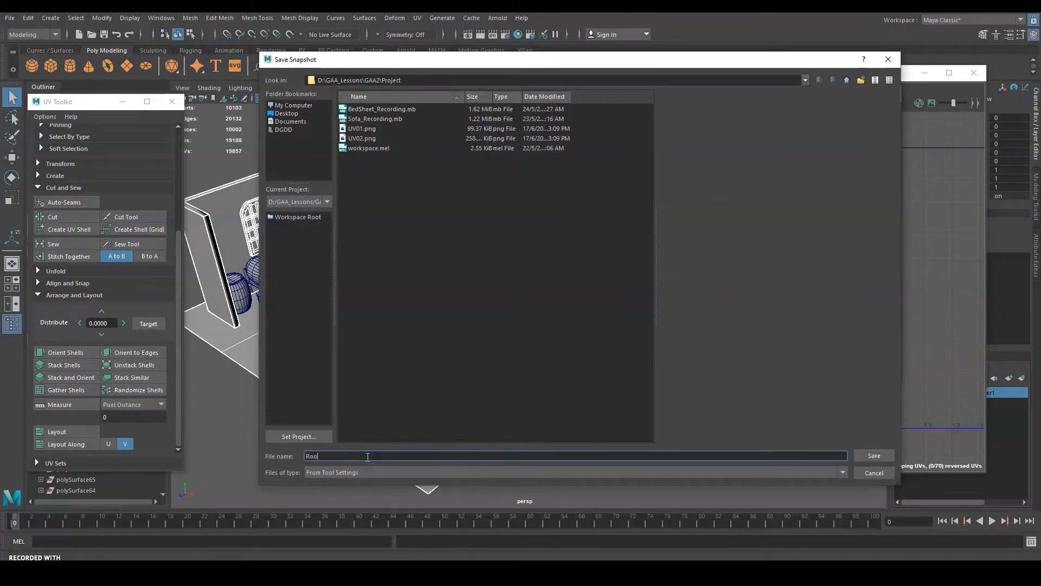
text(Room01_UV)
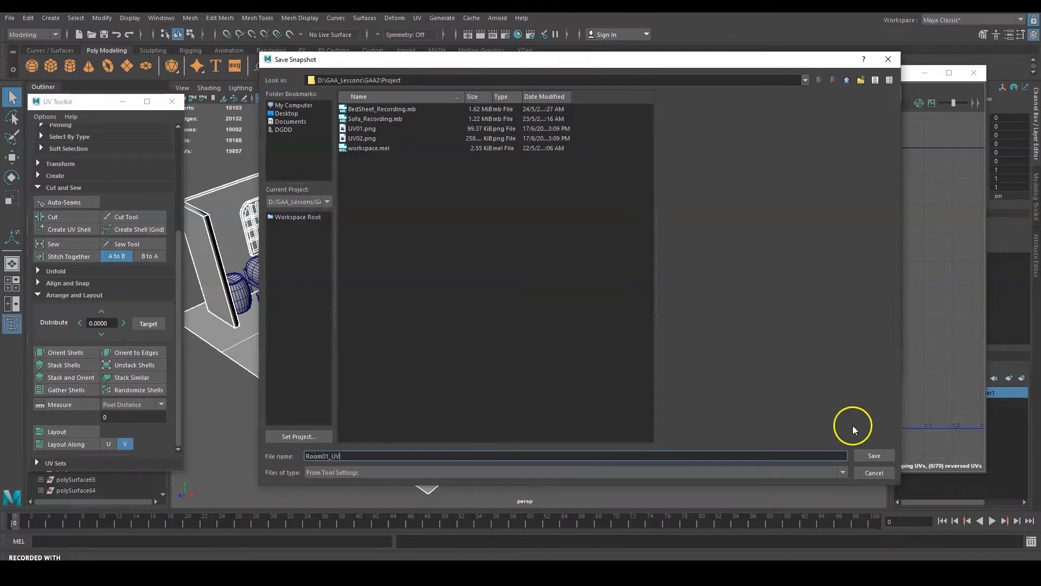
click(877, 458)
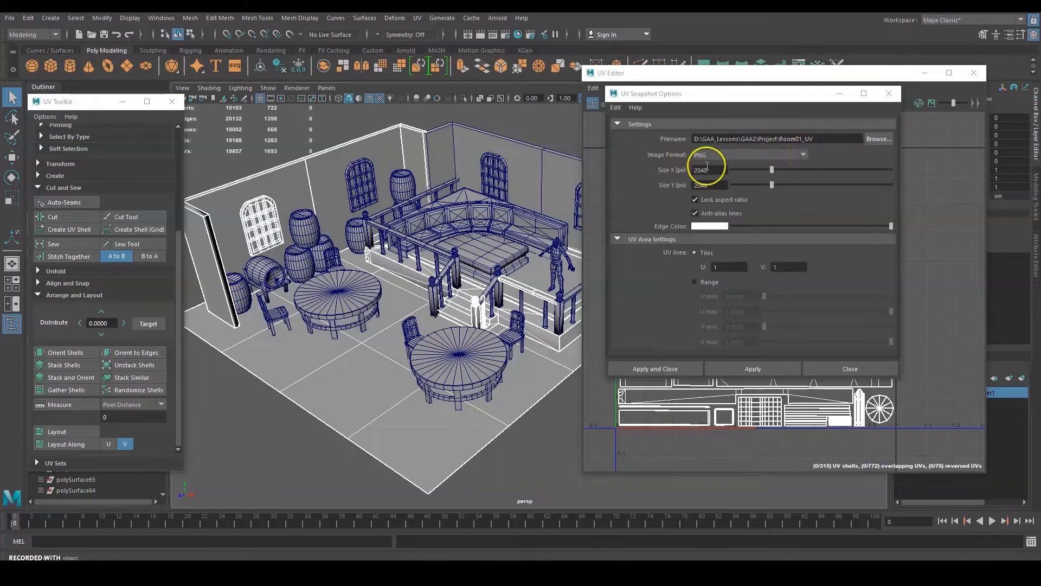
Keep PNG format at 2048 pixels, then apply the snapshot and close the settings.
click(798, 155)
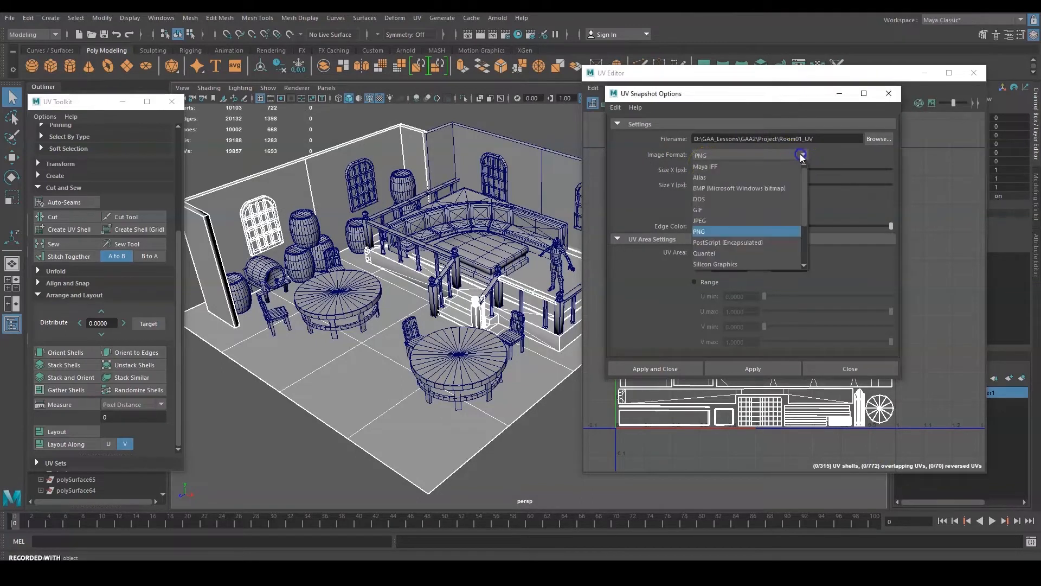
mouse_move(804, 189)
mouse_down()
mouse_move(804, 232)
mouse_move(807, 181)
mouse_up()
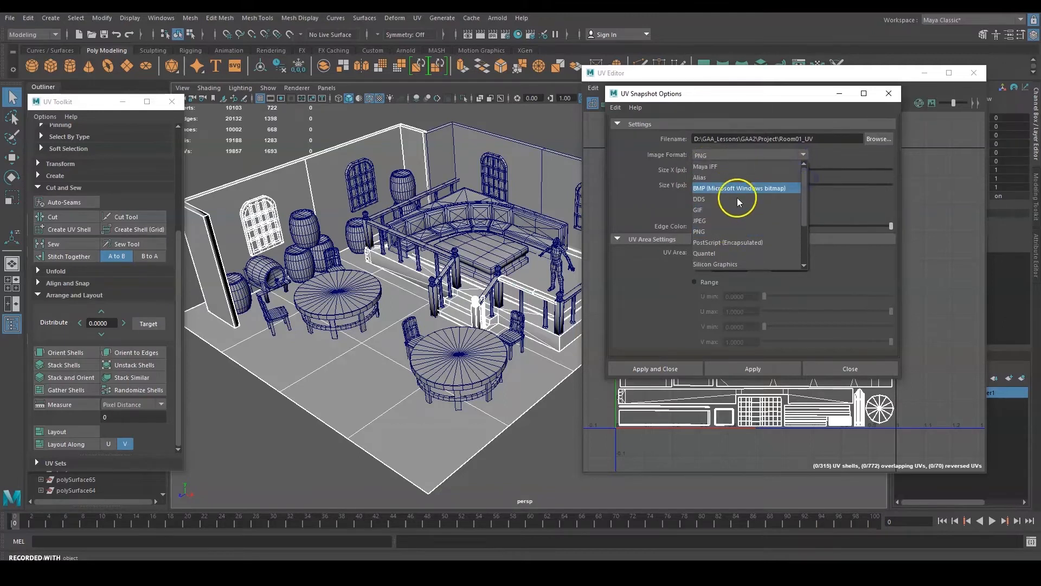
click(717, 232)
click(807, 155)
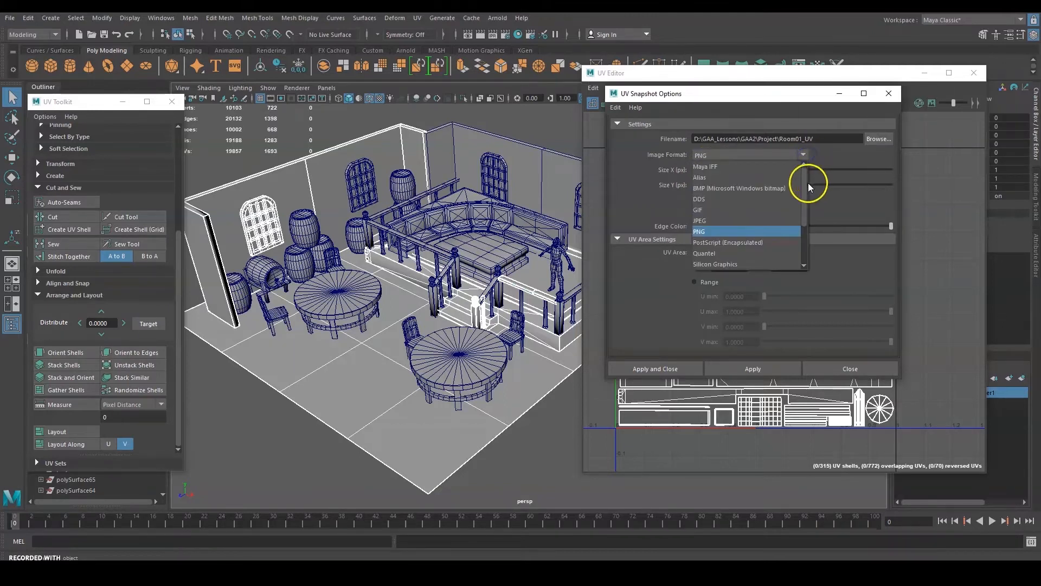
mouse_move(807, 184)
mouse_down()
mouse_move(807, 223)
mouse_move(807, 182)
mouse_up()
click(721, 235)
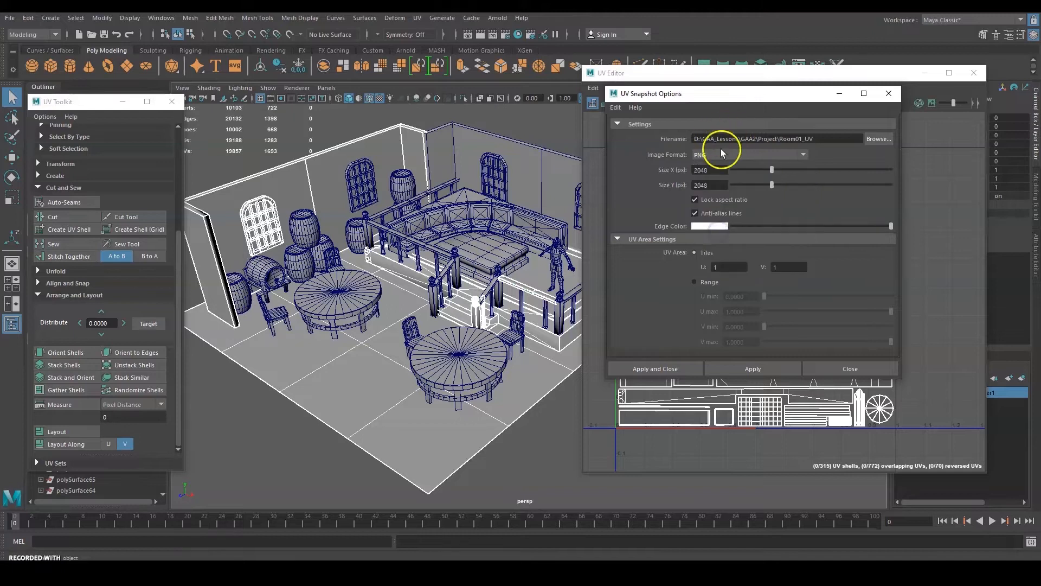
click(714, 171)
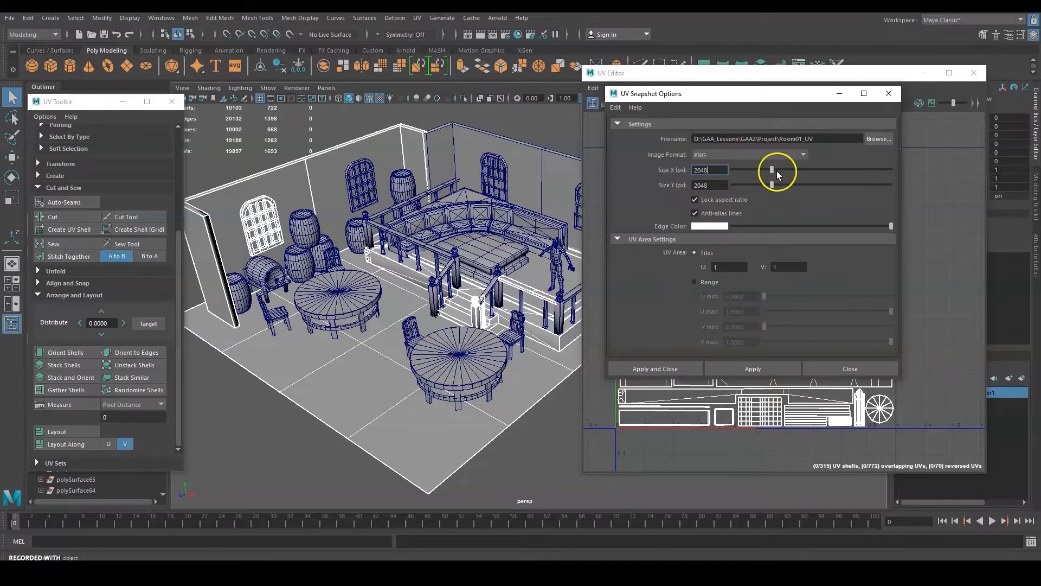
click(681, 368)
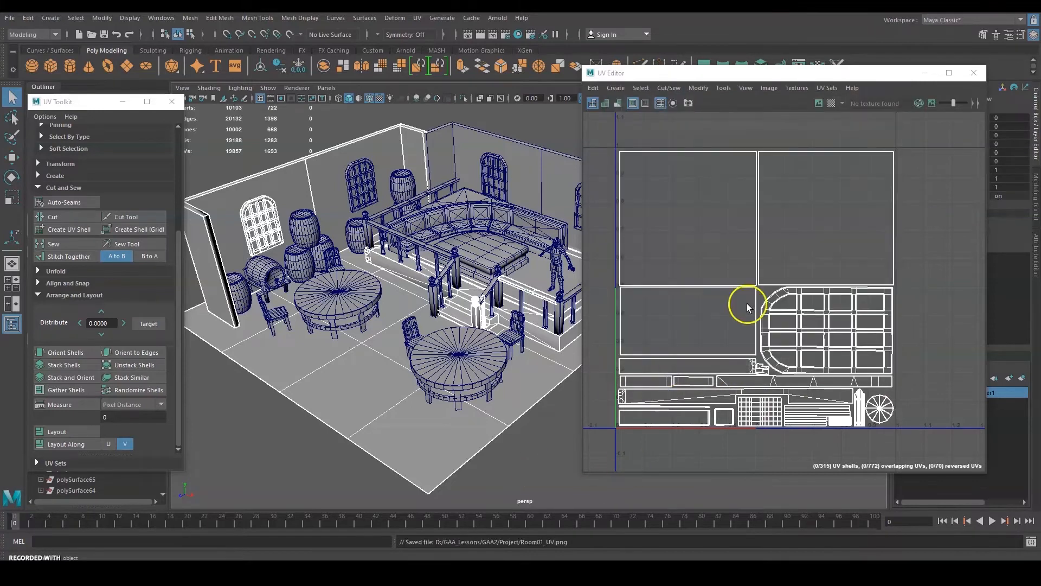
Open Room01_UV.png from the Project folder in File Explorer.
click(331, 561)
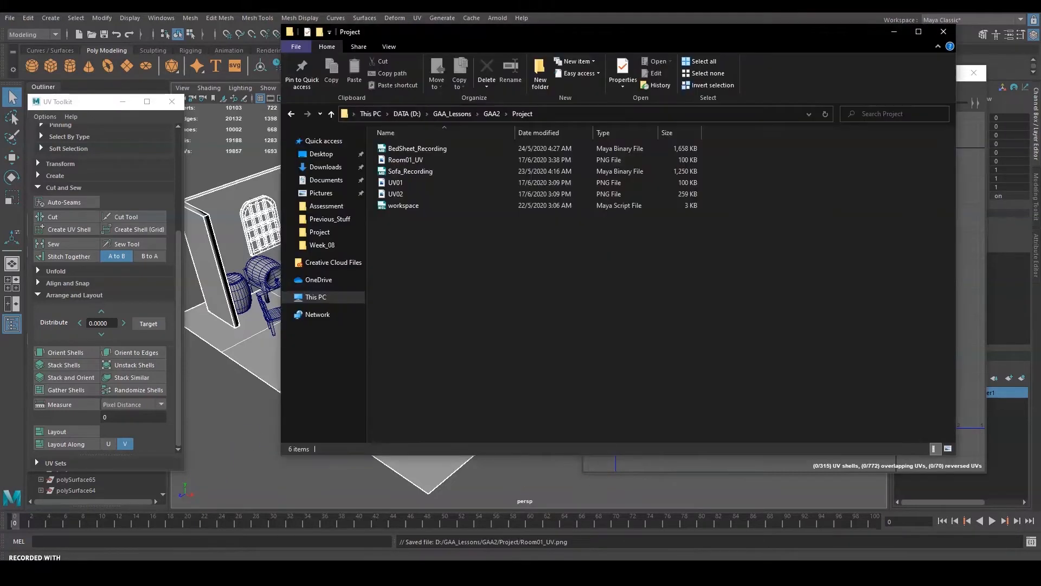
drag(558, 38, 612, 68)
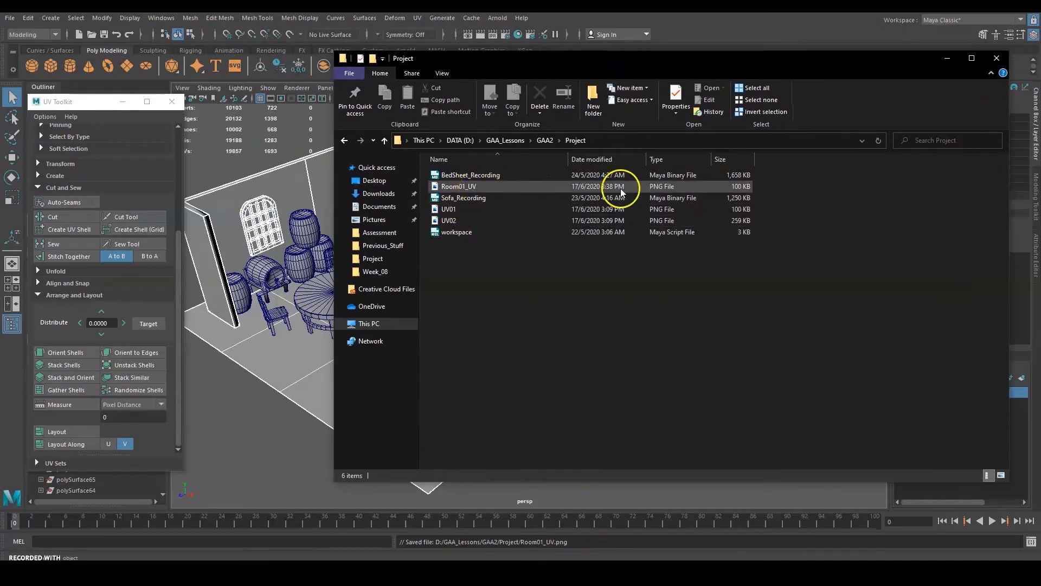
click(493, 187)
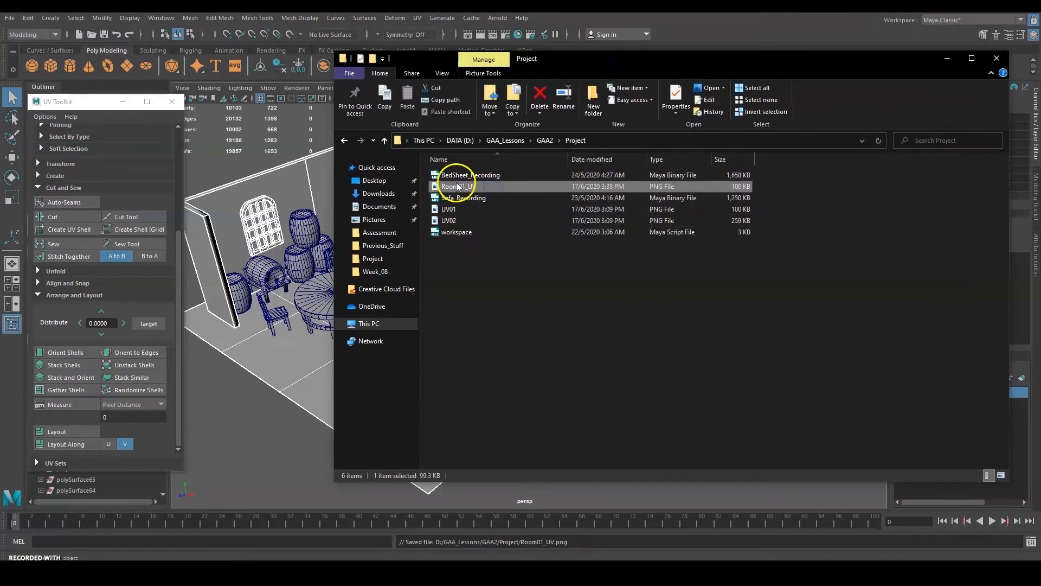
double_click(467, 187)
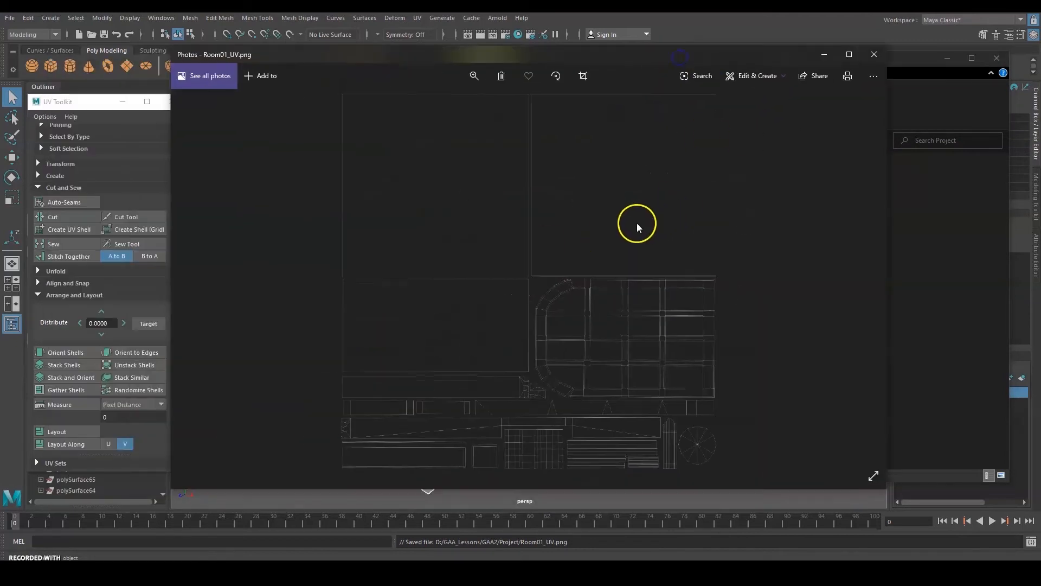
View the snapshot full screen in Photos, then close it and return to Maya.
click(841, 52)
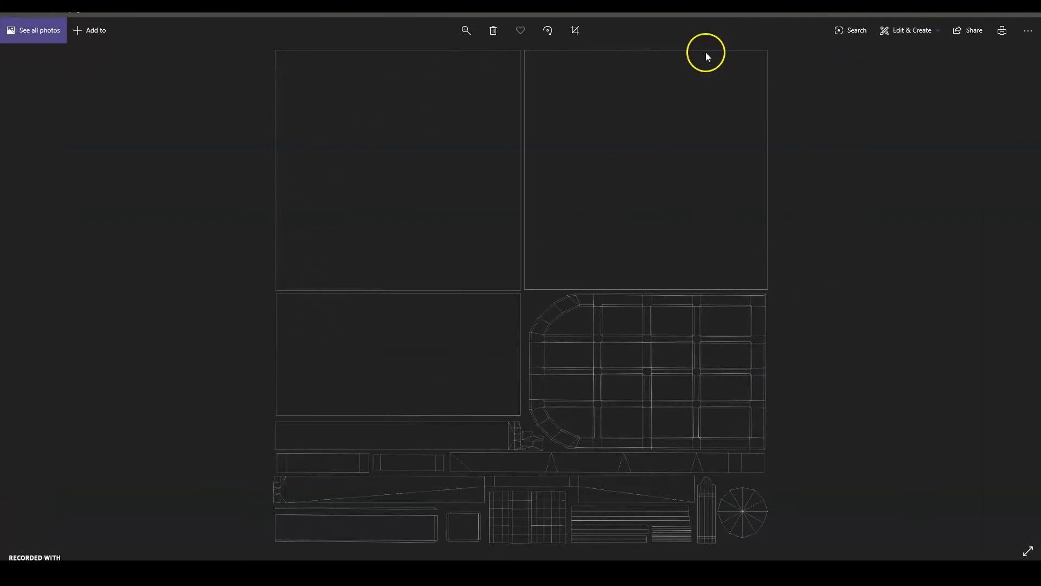
click(1004, 14)
click(873, 52)
click(375, 6)
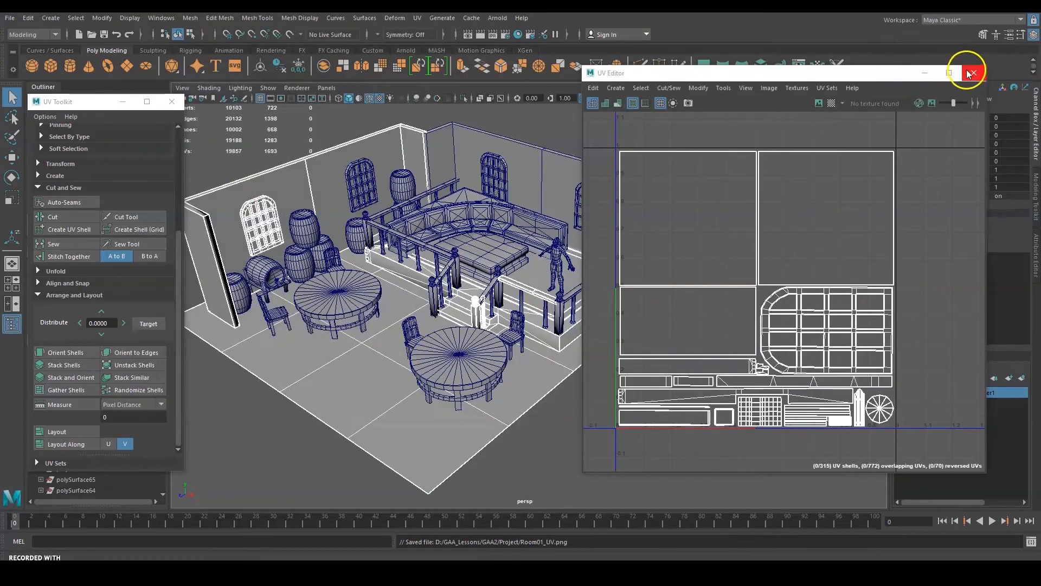
Clear the selection, move the UV Editor aside, and frame the tavern scene.
drag(853, 78, 919, 210)
click(666, 159)
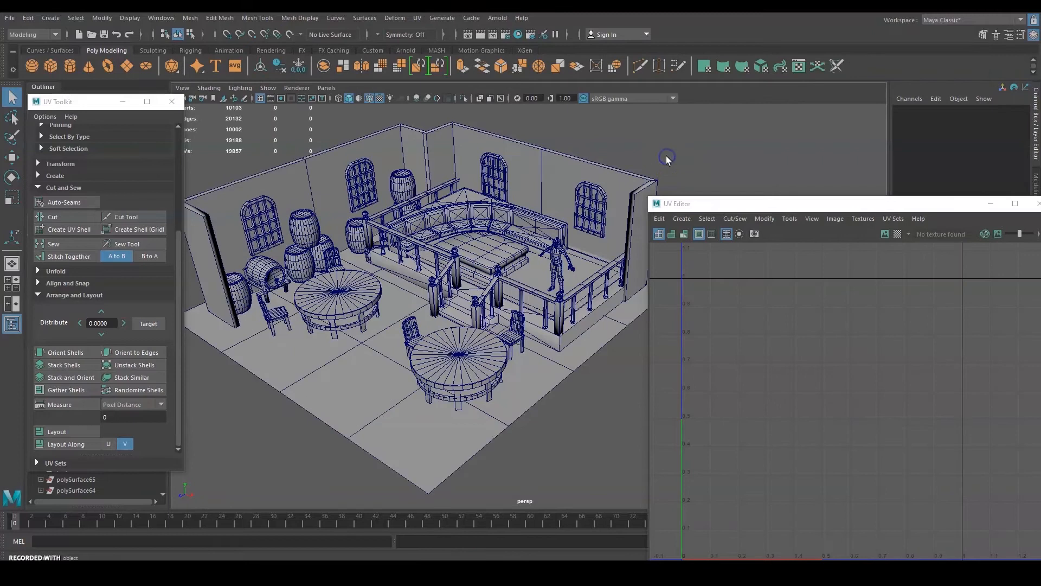
alt+middle_drag(454, 276, 487, 283)
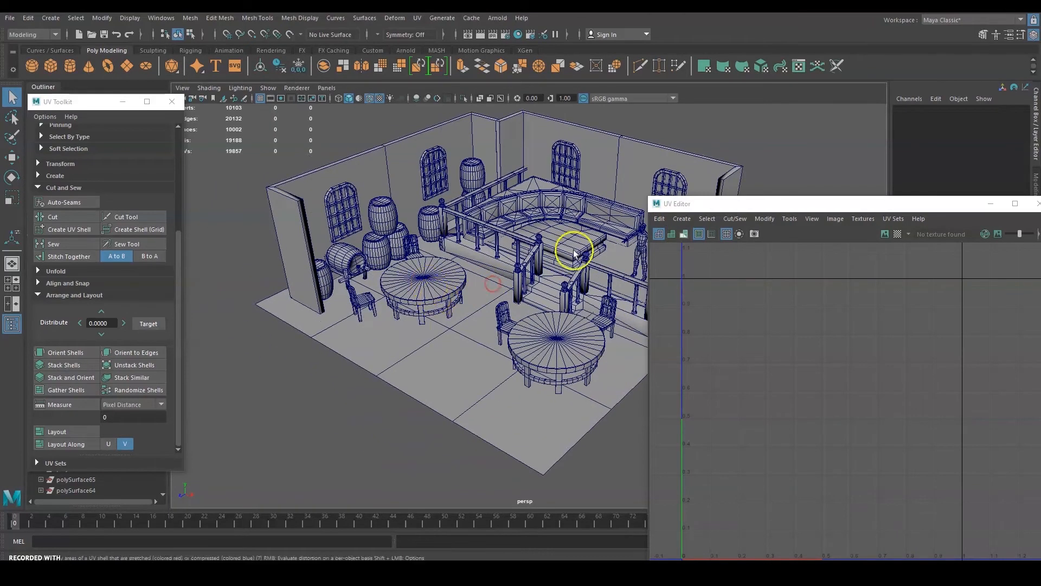
drag(732, 205, 757, 139)
alt+middle_drag(391, 281, 381, 303)
scroll(382, 305, up, 2)
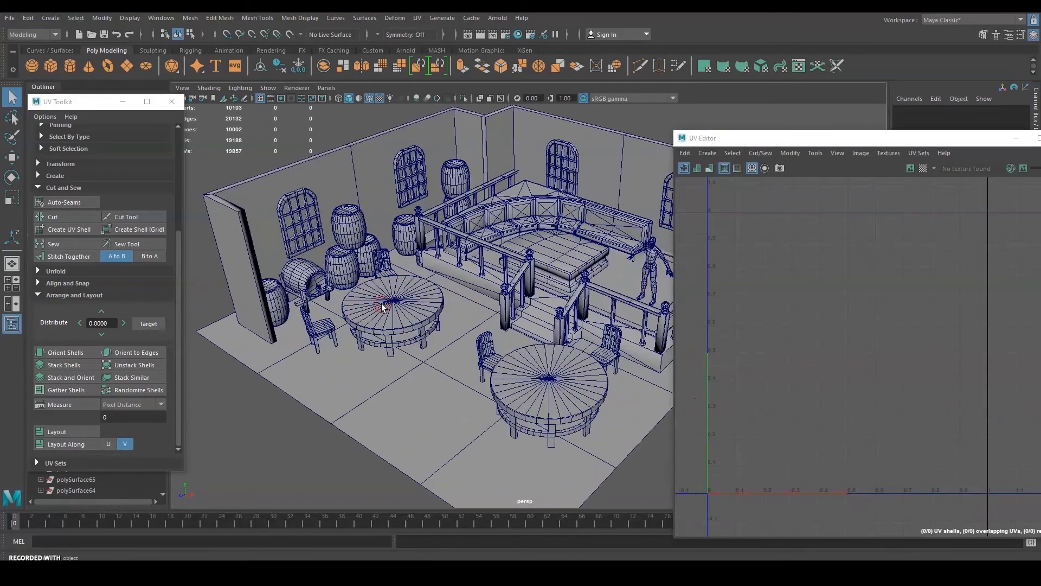
alt+middle_drag(443, 265, 381, 282)
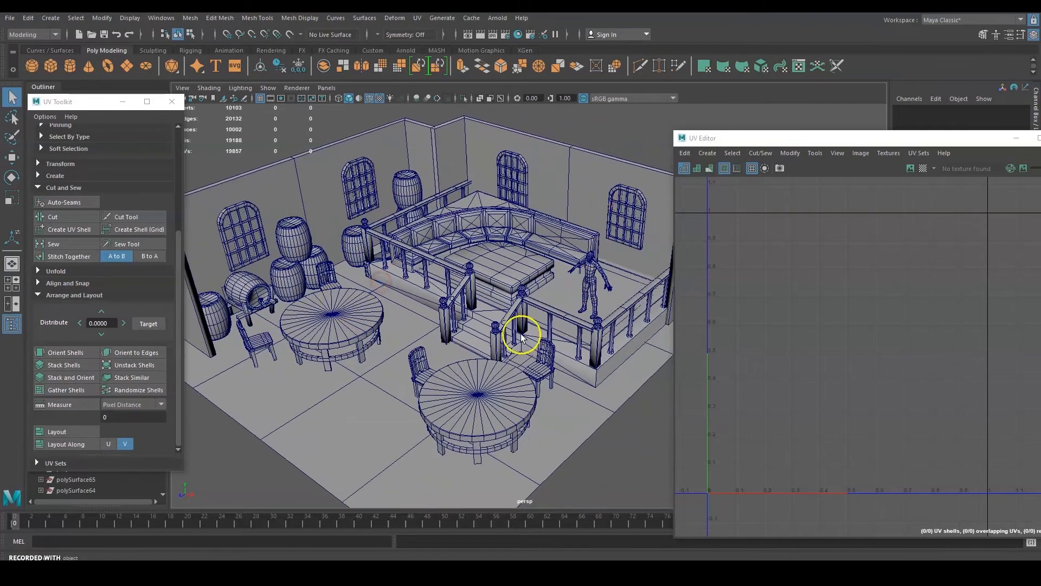
alt+drag(520, 336, 558, 314)
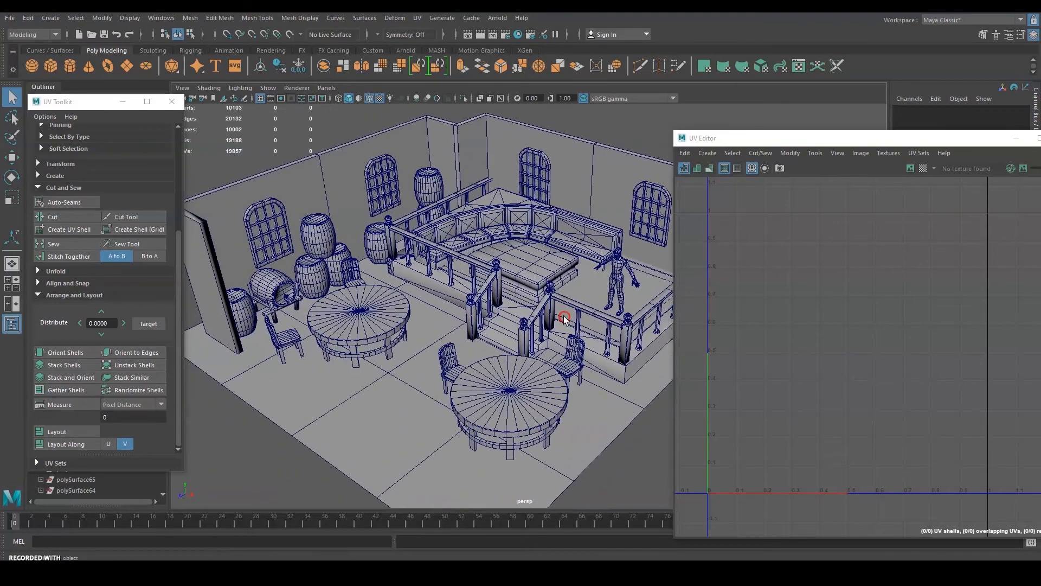
Select Table01, Chair03, Barrel24, BarrelHolder02, the sofa booth and the booth table together.
click(362, 305)
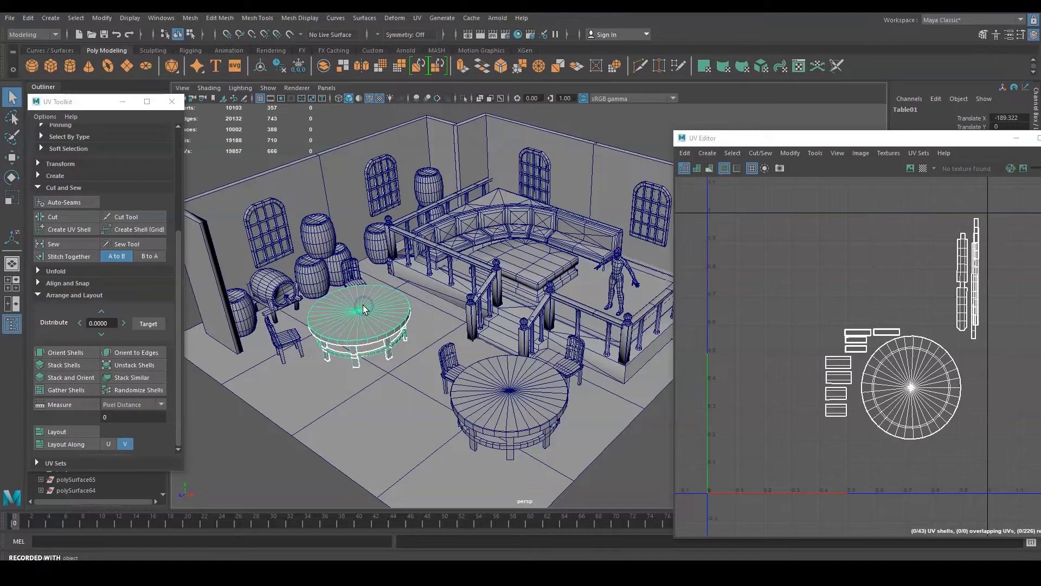
shift+click(358, 271)
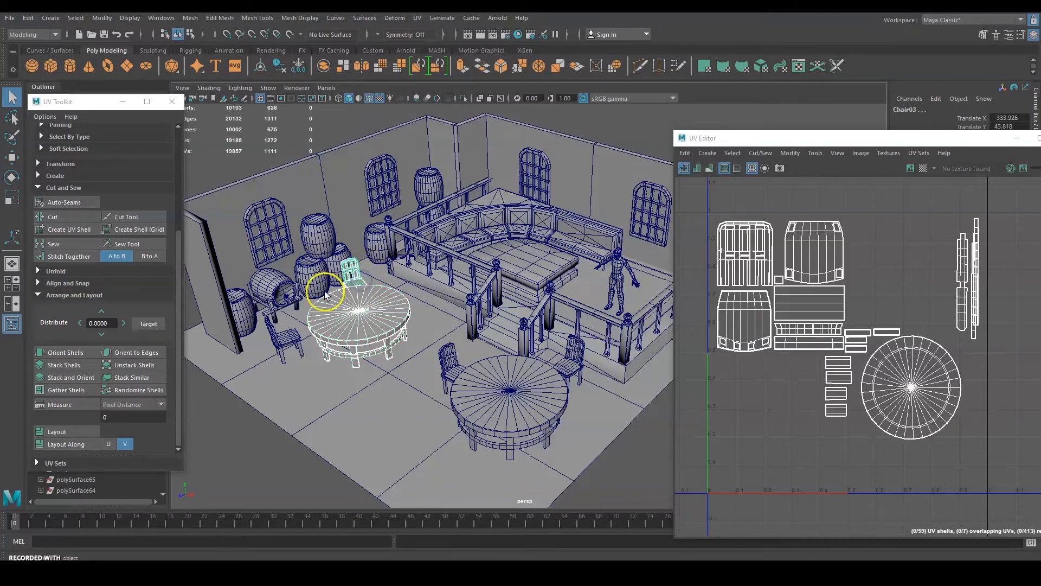
shift+click(275, 287)
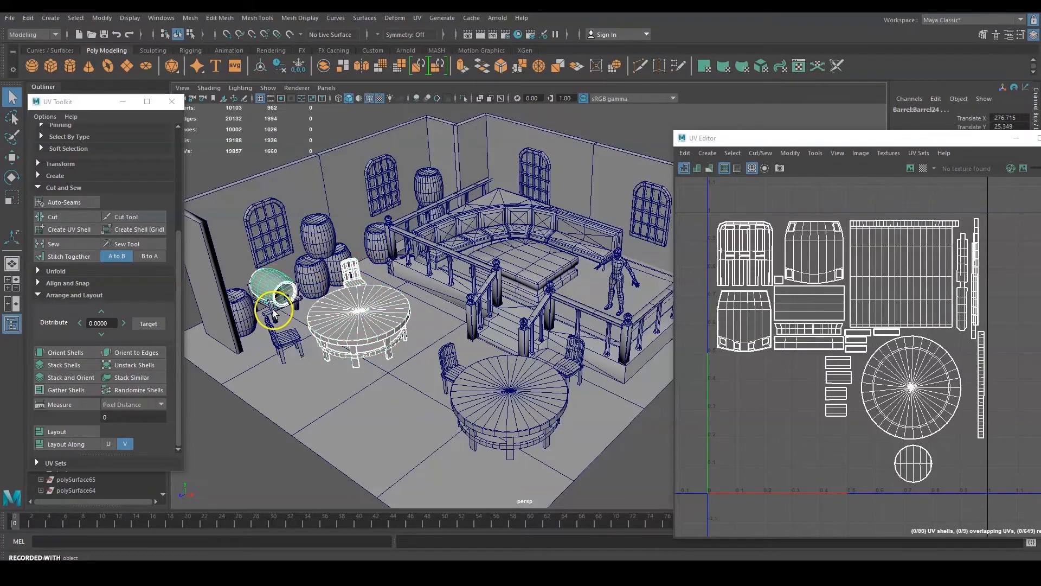
shift+click(273, 309)
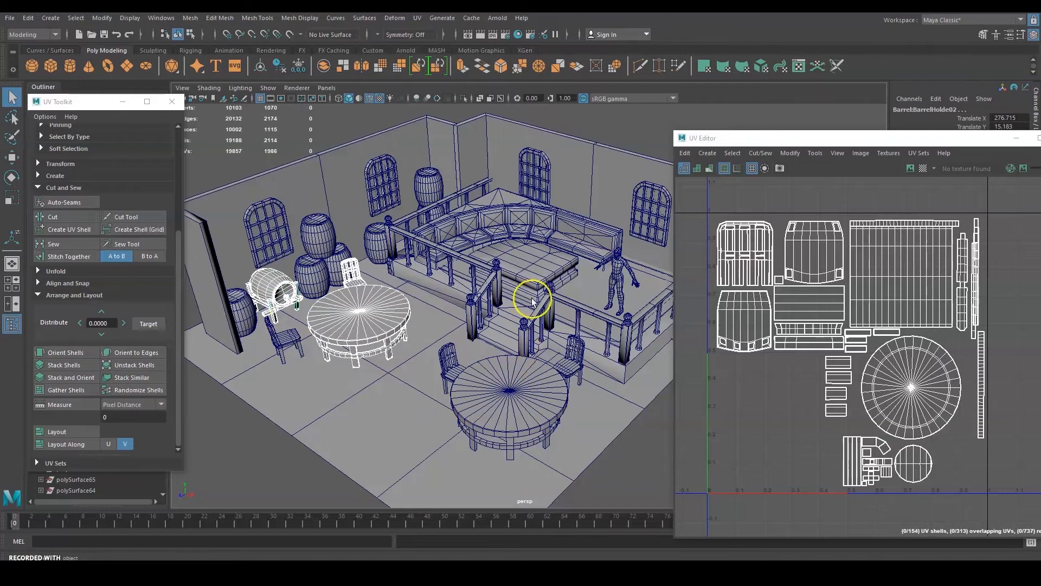
shift+click(520, 223)
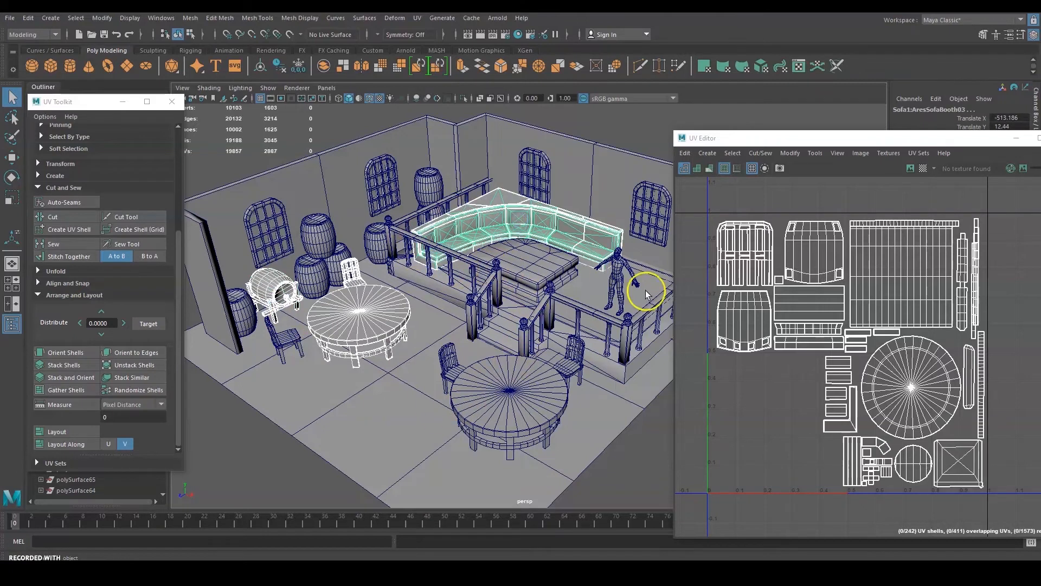
shift+click(530, 271)
Reposition the UV Editor window and center the props' UV layout in its view.
alt+middle_drag(612, 328, 522, 315)
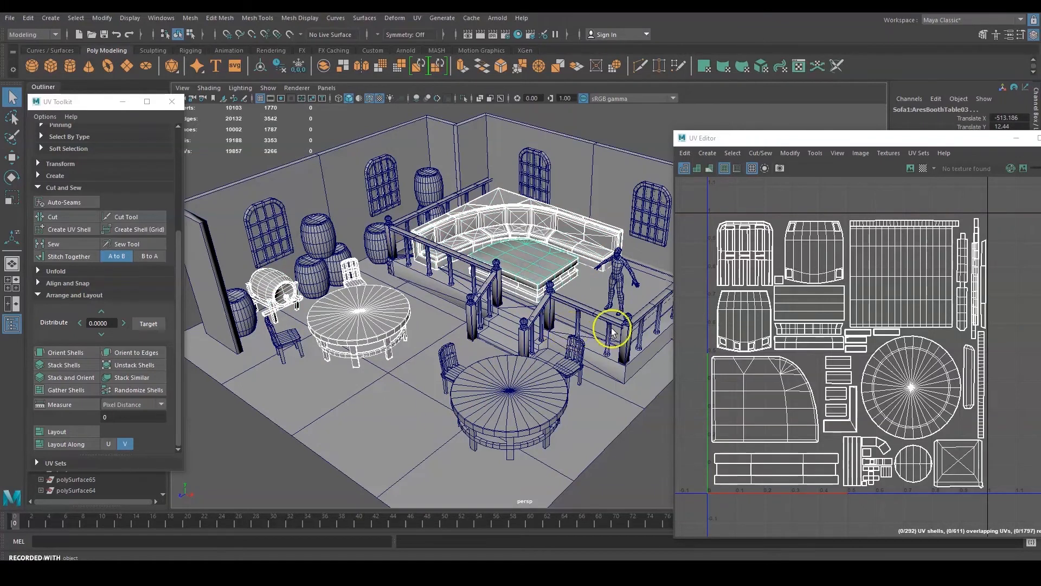
alt+drag(522, 314, 434, 315)
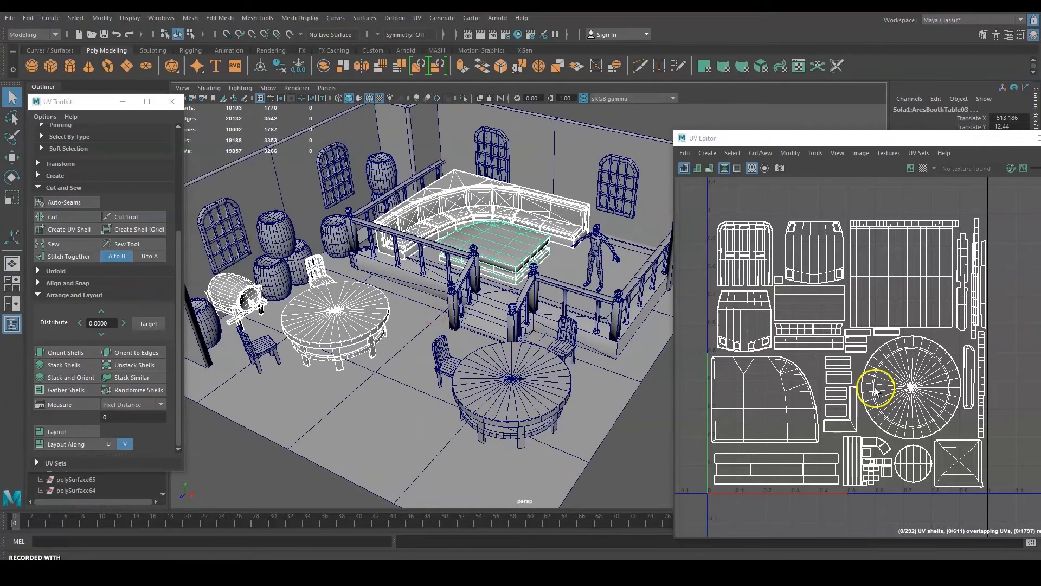
click(735, 134)
drag(736, 134, 640, 94)
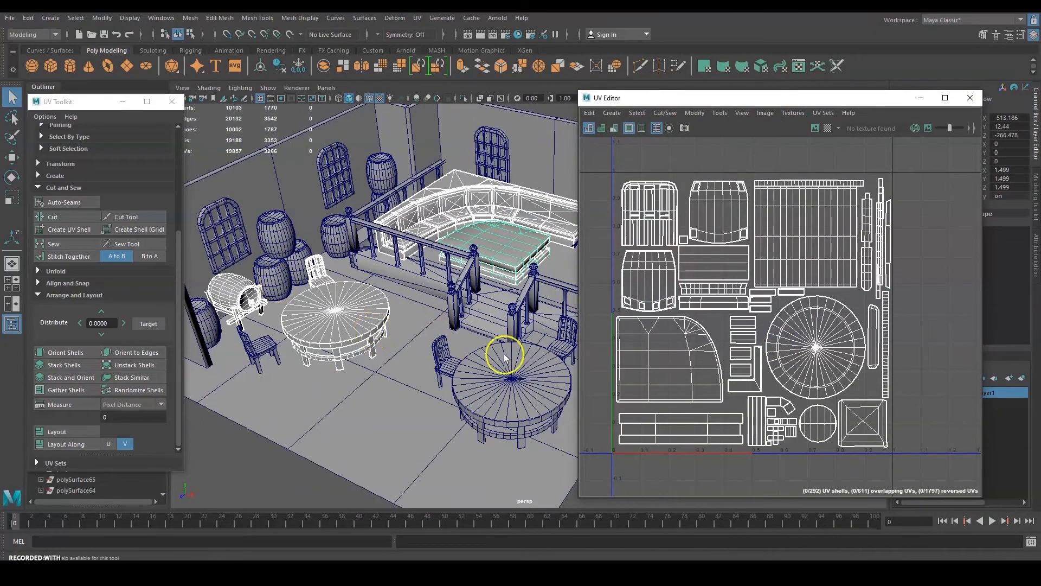
alt+middle_drag(492, 270, 439, 267)
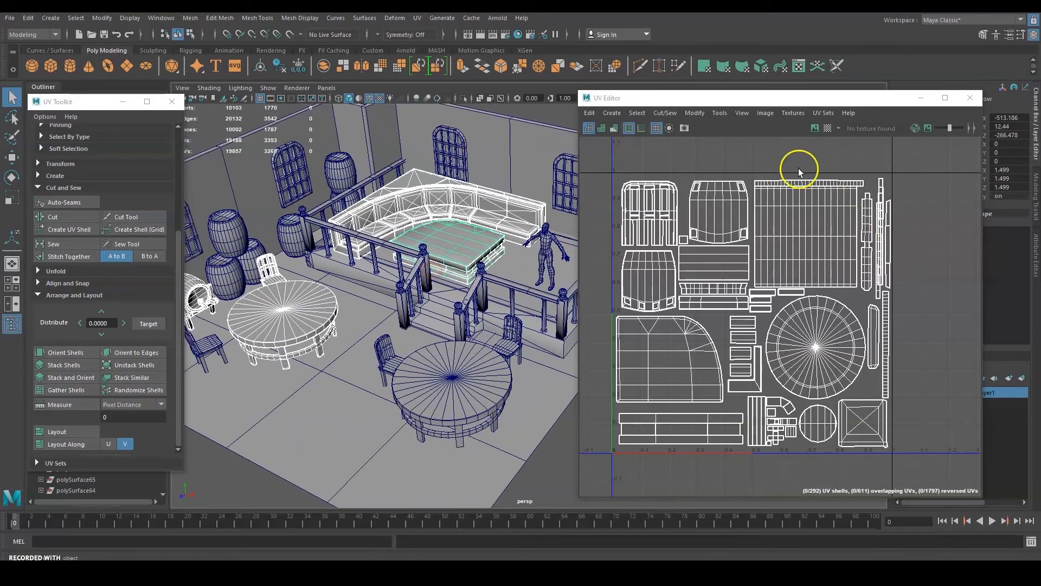
alt+middle_drag(798, 168, 842, 173)
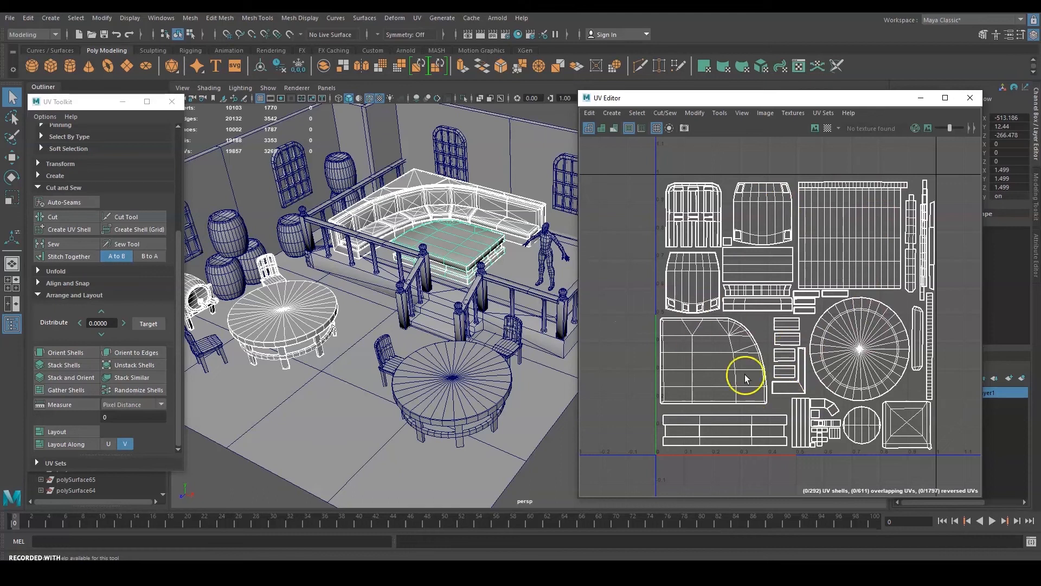
Export a 2048×2048 UV snapshot as Asset01_UV.png to the Project folder, then view that folder.
click(797, 115)
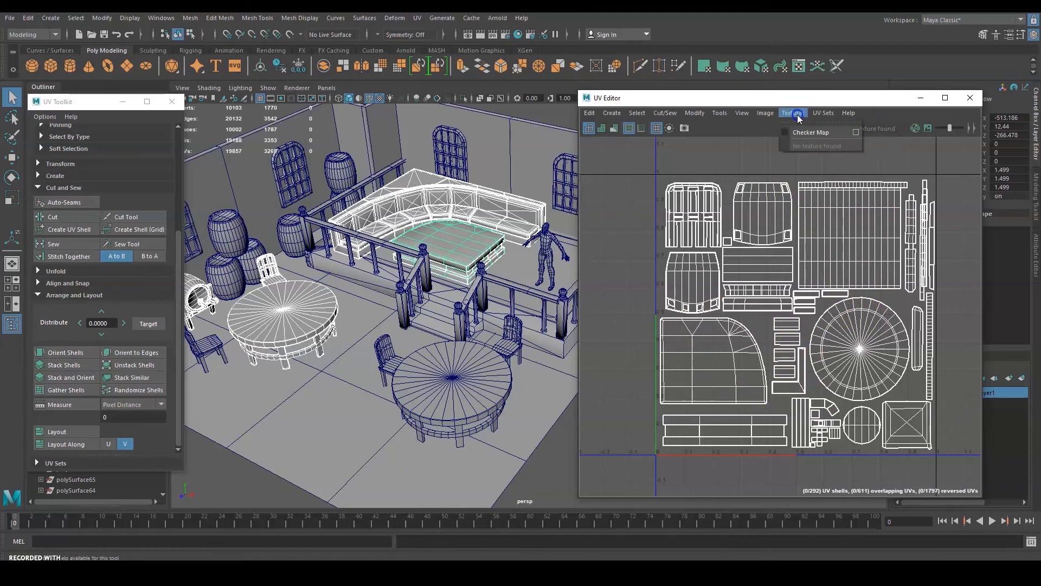
mouse_move(770, 114)
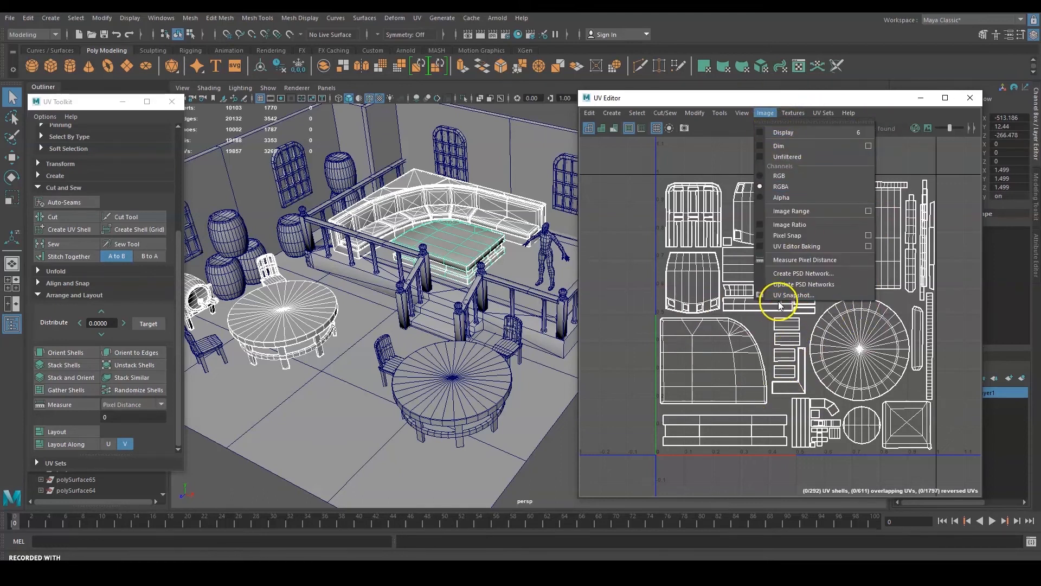
click(635, 320)
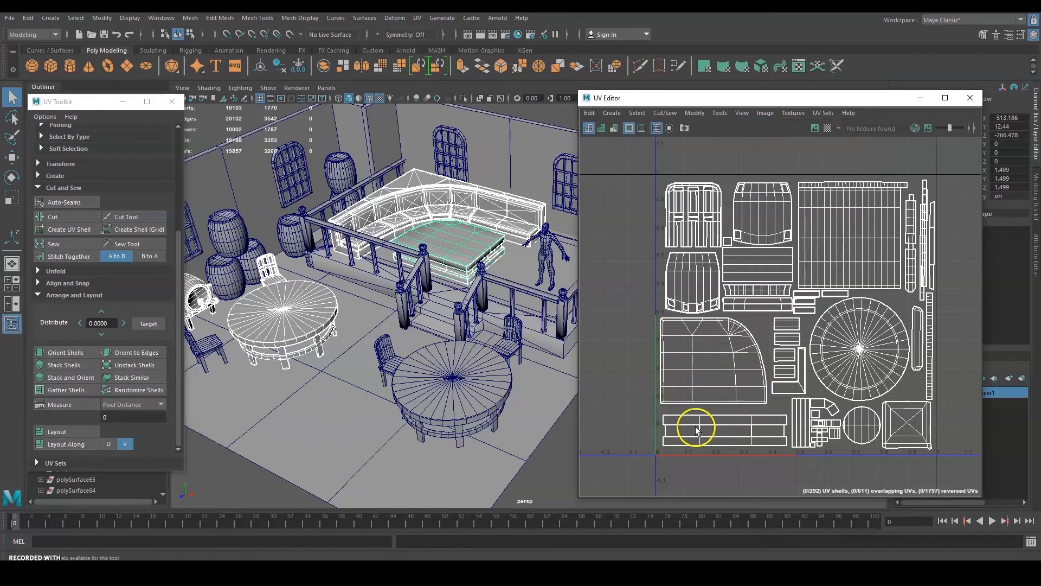
click(779, 116)
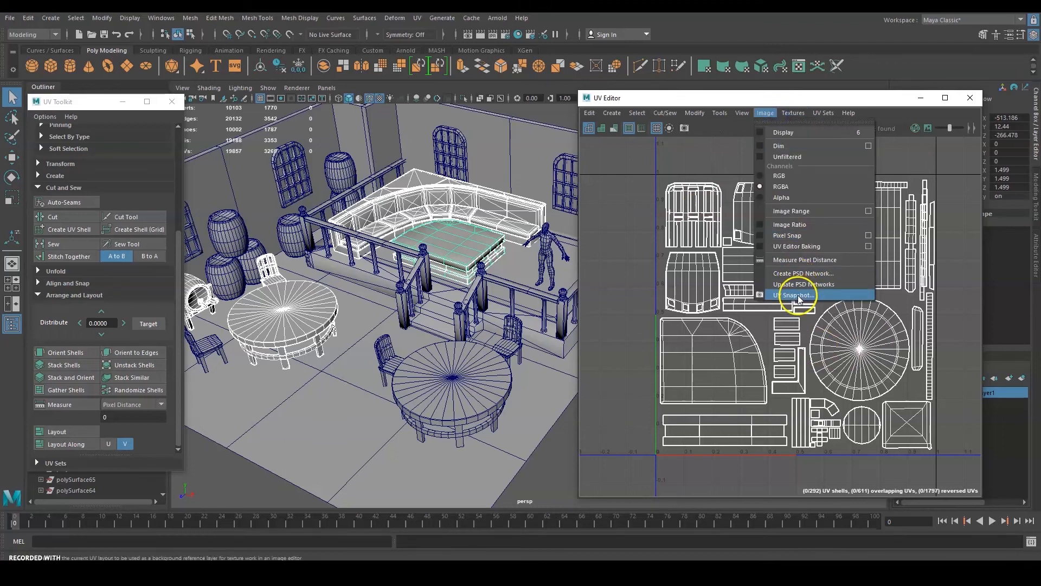
click(799, 295)
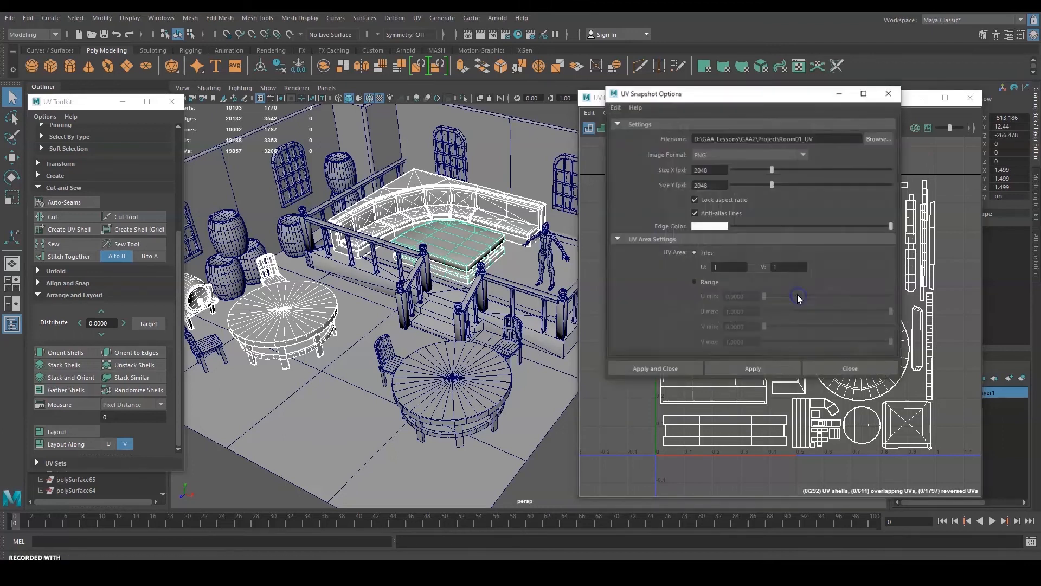
click(872, 143)
text(Asset01_UV)
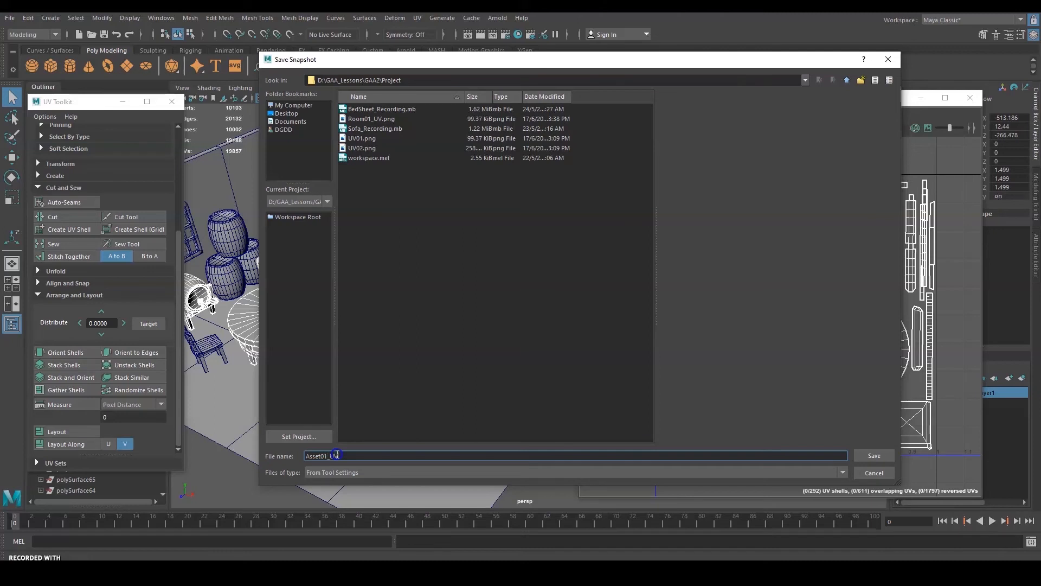
click(876, 455)
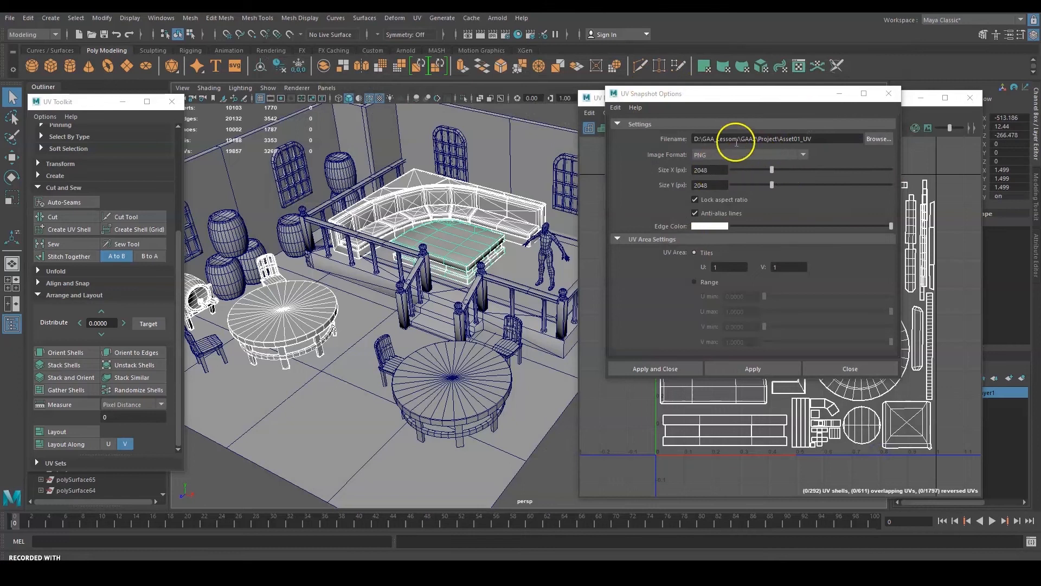
click(673, 370)
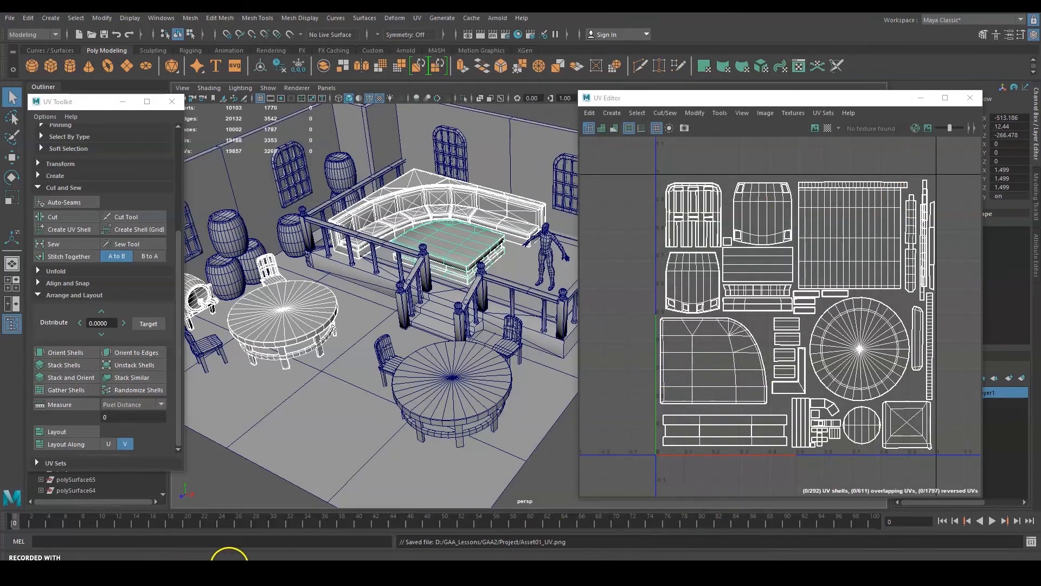
click(332, 570)
Open Asset01_UV.png in Photos and flip back and forth with Room01_UV to compare them.
click(541, 292)
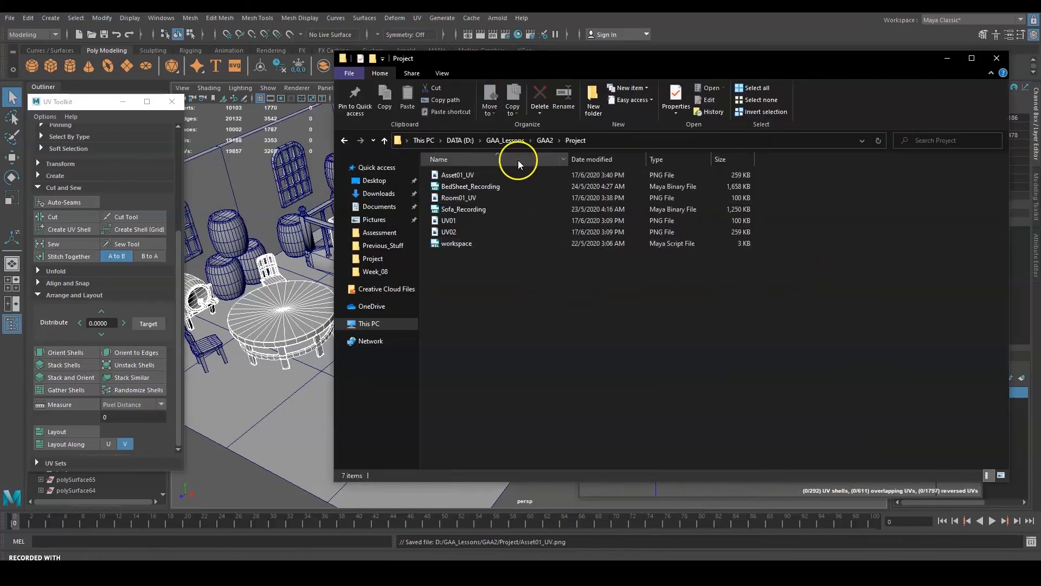
double_click(477, 175)
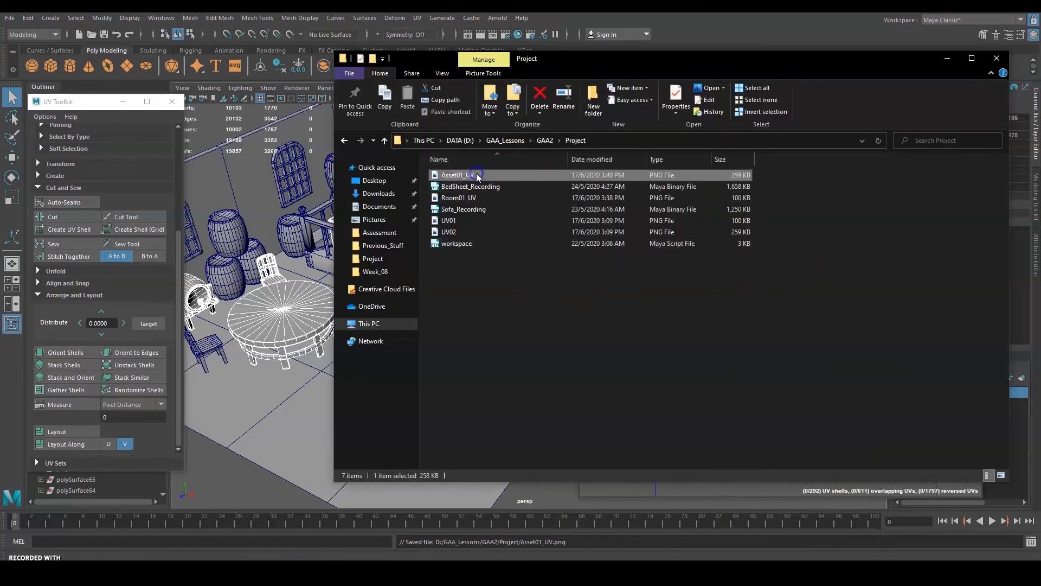
click(854, 280)
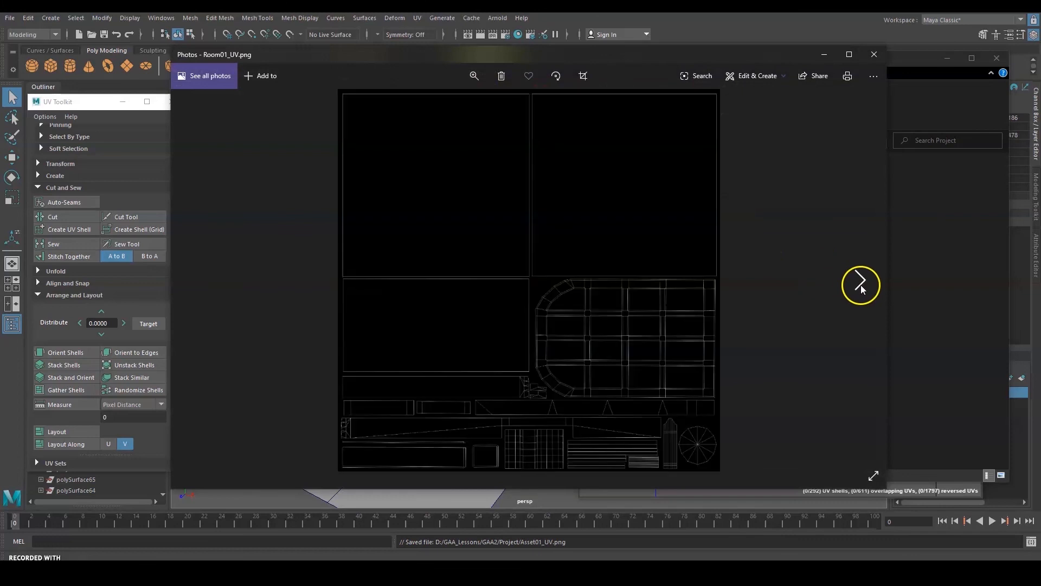
click(198, 289)
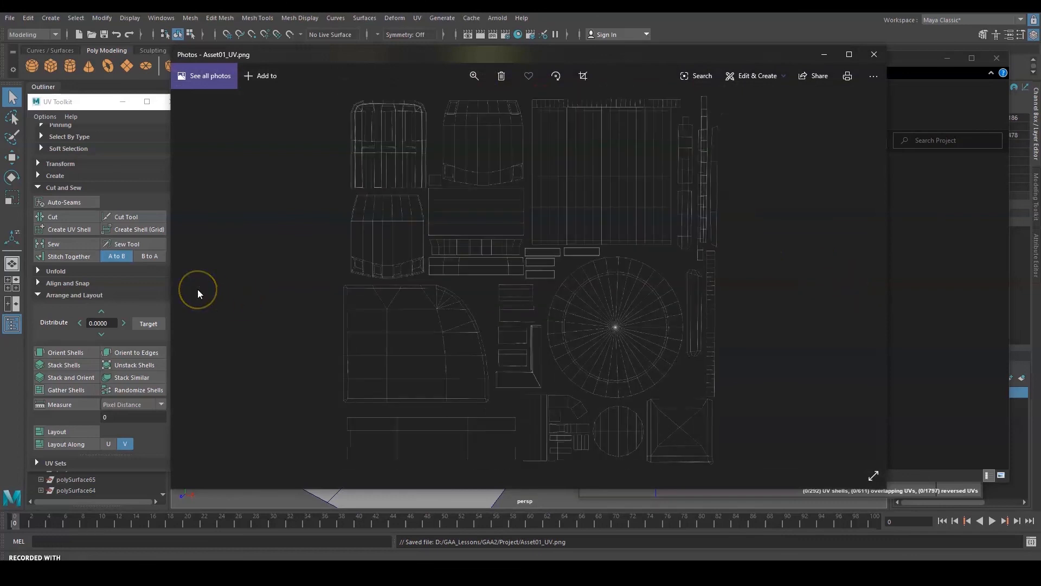
click(870, 293)
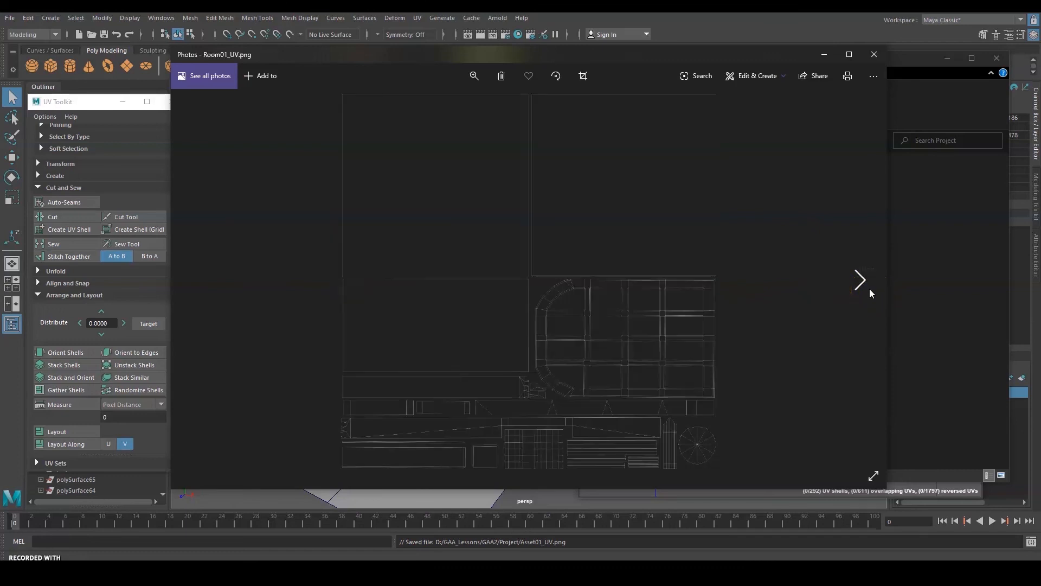
click(207, 281)
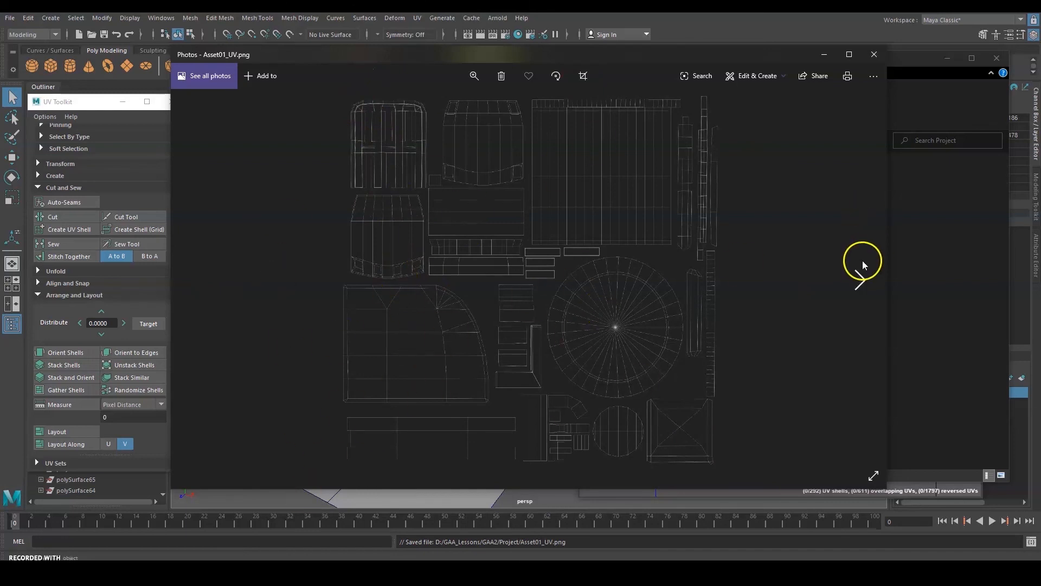
click(862, 267)
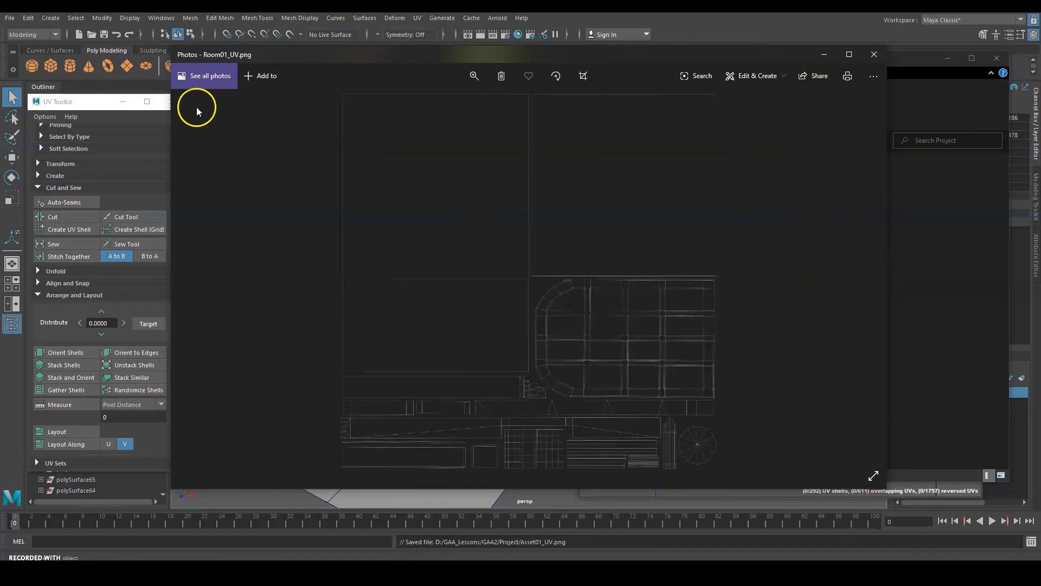